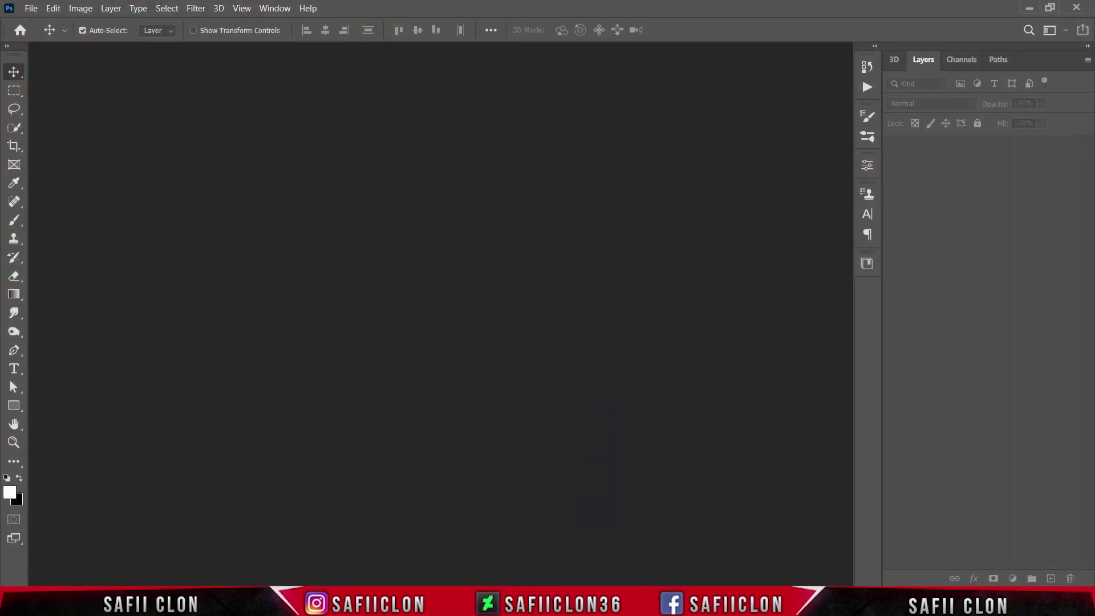
Create a square 3000 × 3000 pixel document at 300 Pixels/Inch with a white background
left_click(31, 8)
left_click(40, 24)
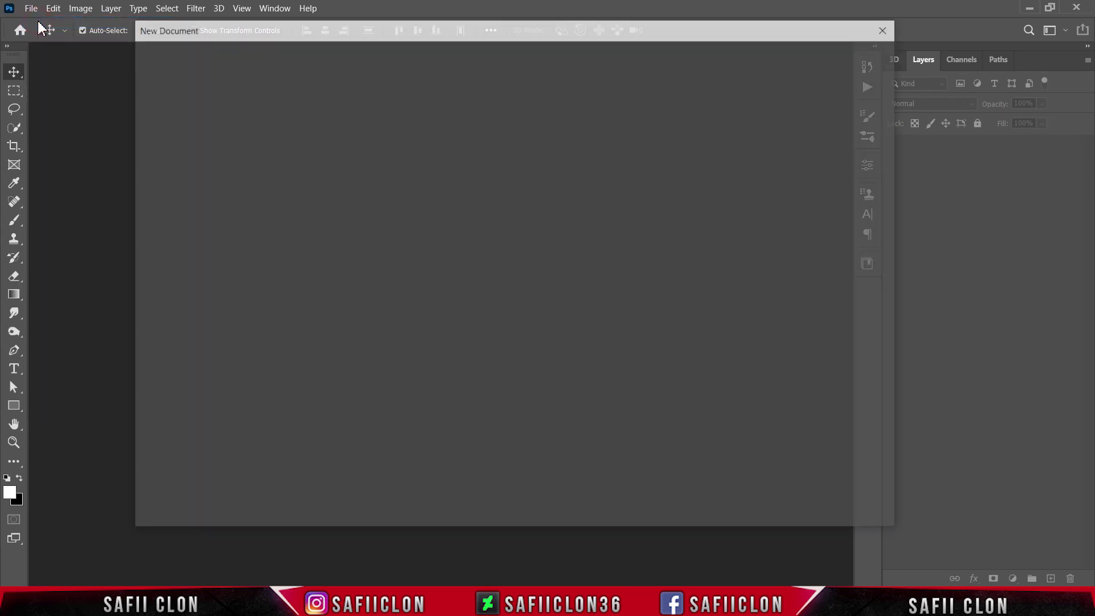
left_click(736, 163)
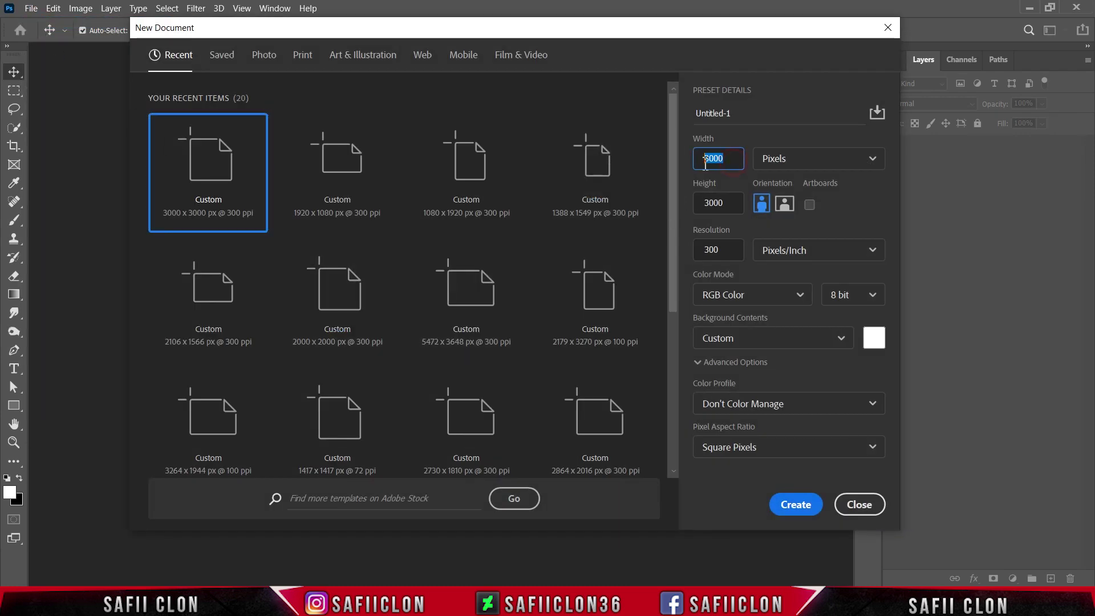
left_click_drag(724, 162, 700, 158)
type("0")
left_click(790, 163)
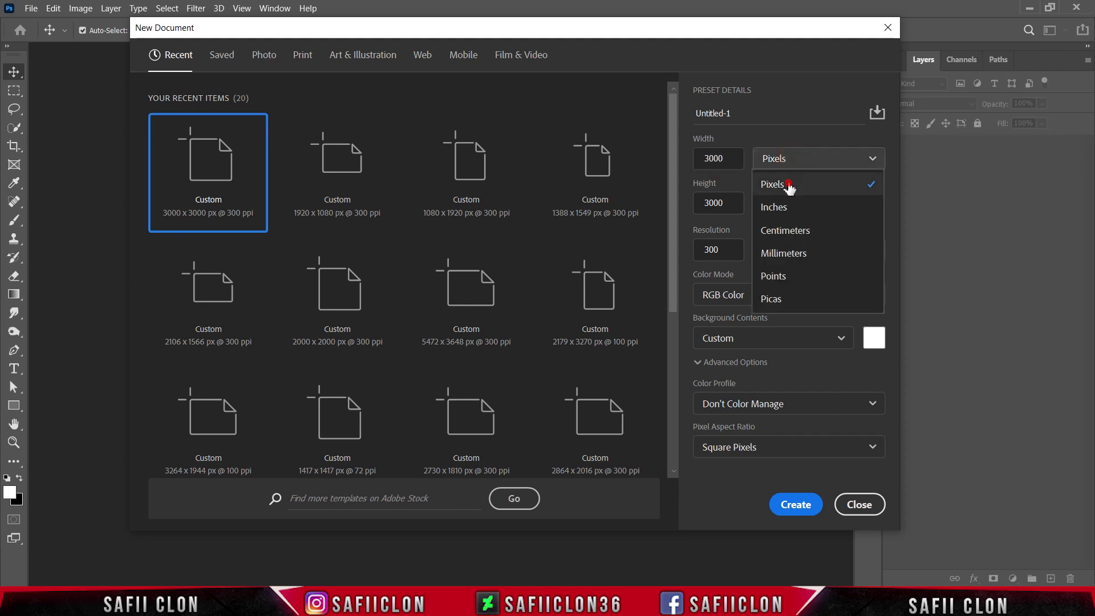
left_click(775, 181)
left_click_drag(733, 206, 703, 199)
type("3")
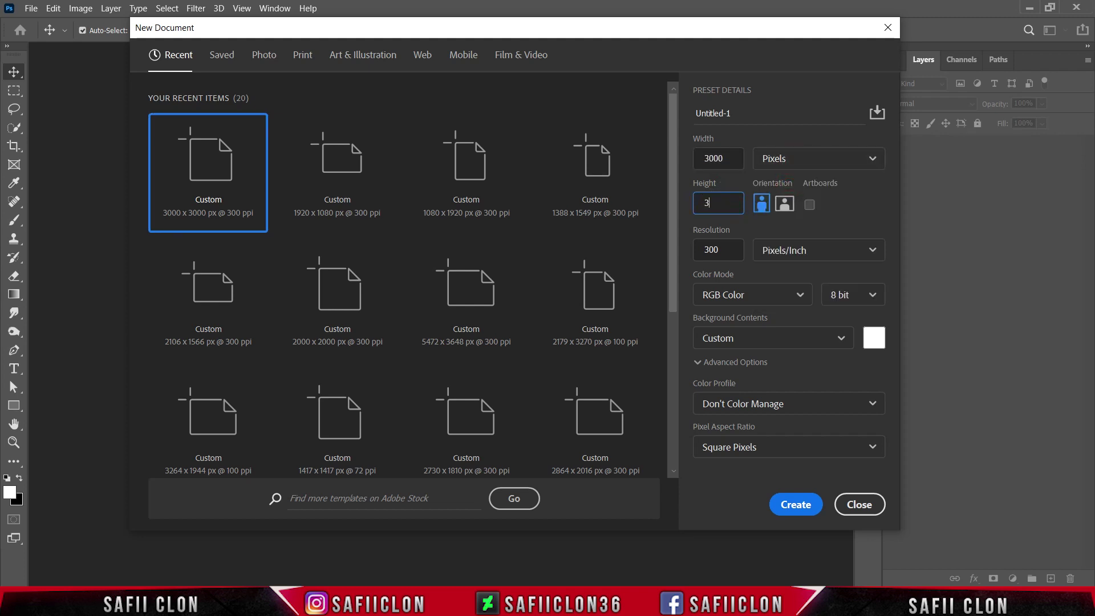
double_click(732, 249)
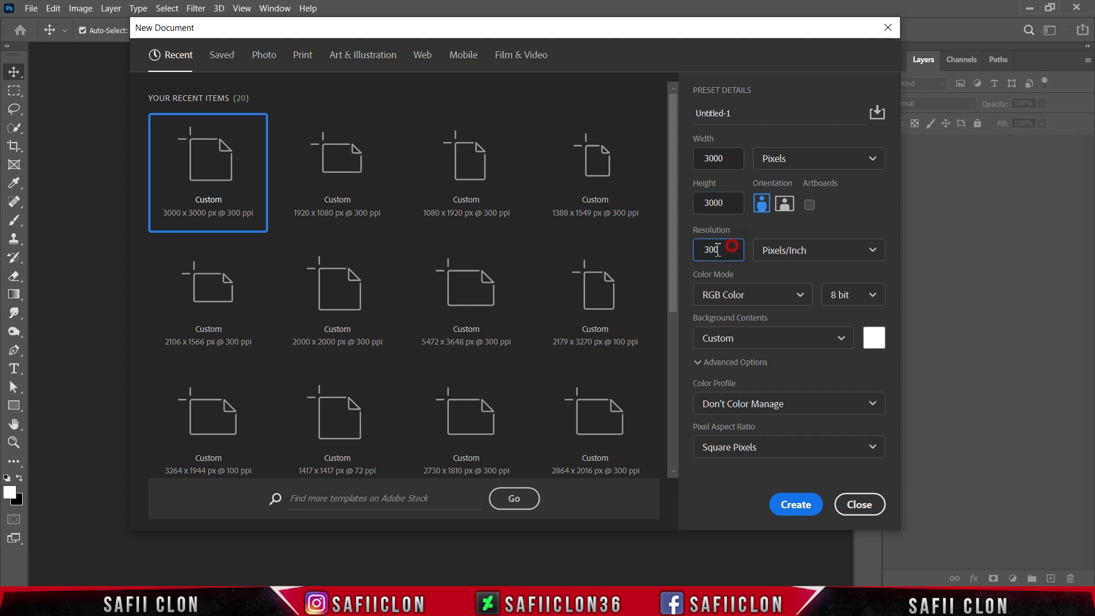
left_click(809, 251)
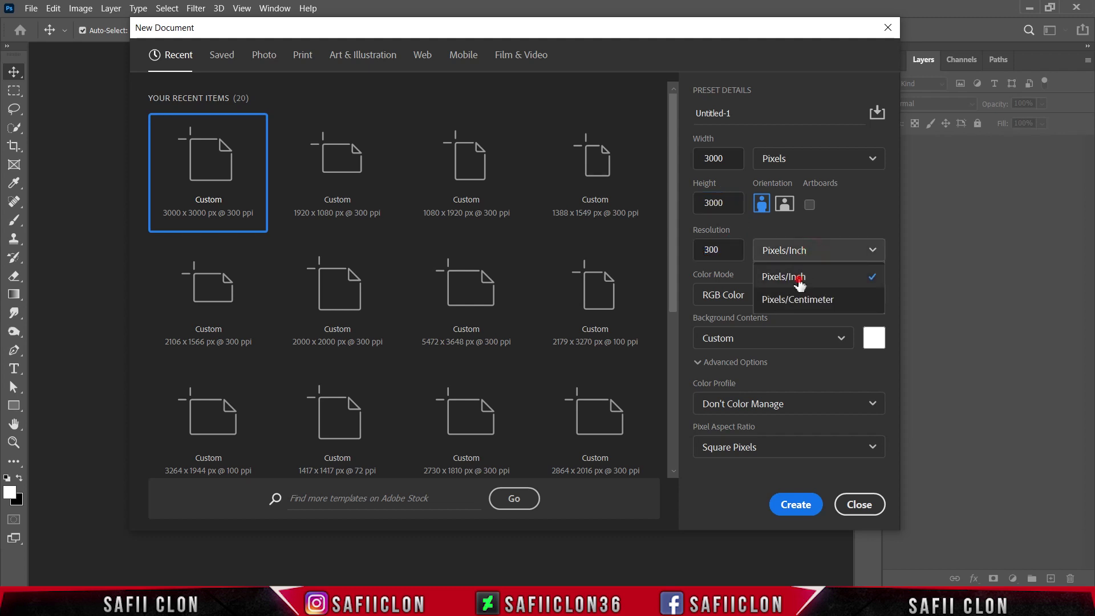
left_click(794, 275)
left_click(794, 505)
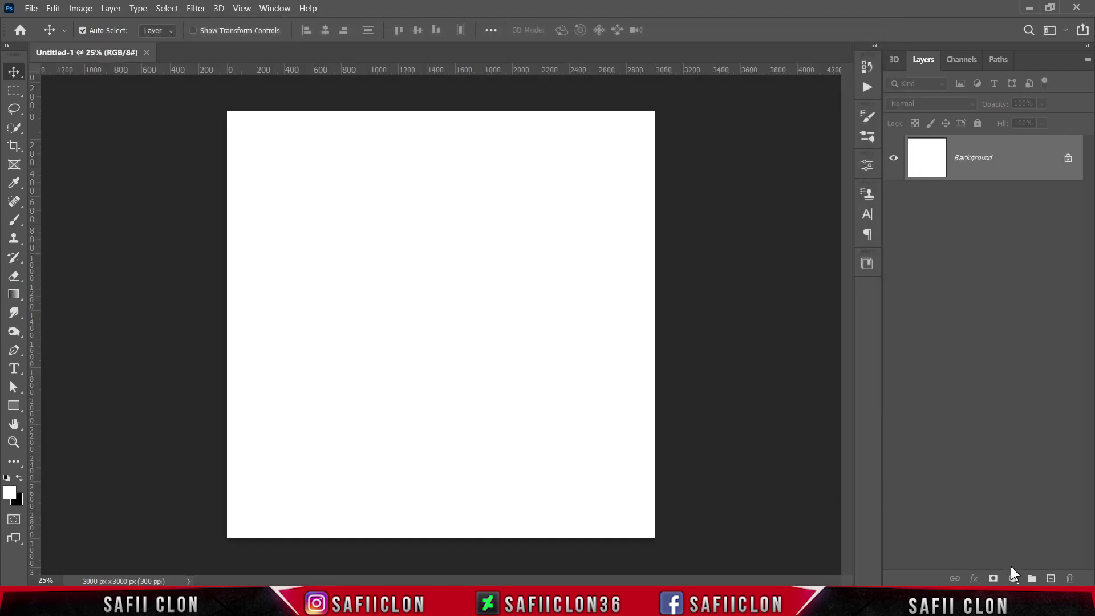
Add a Solid Color fill layer in near-black #0e0e0e above the Background
left_click(1012, 577)
left_click(1003, 325)
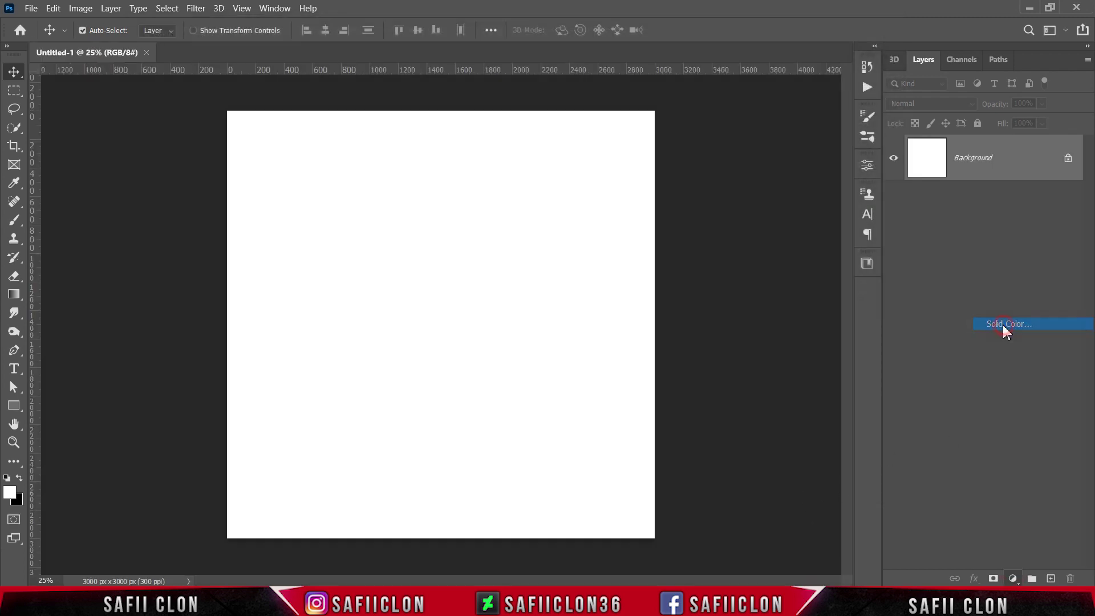
left_click_drag(633, 298, 601, 311)
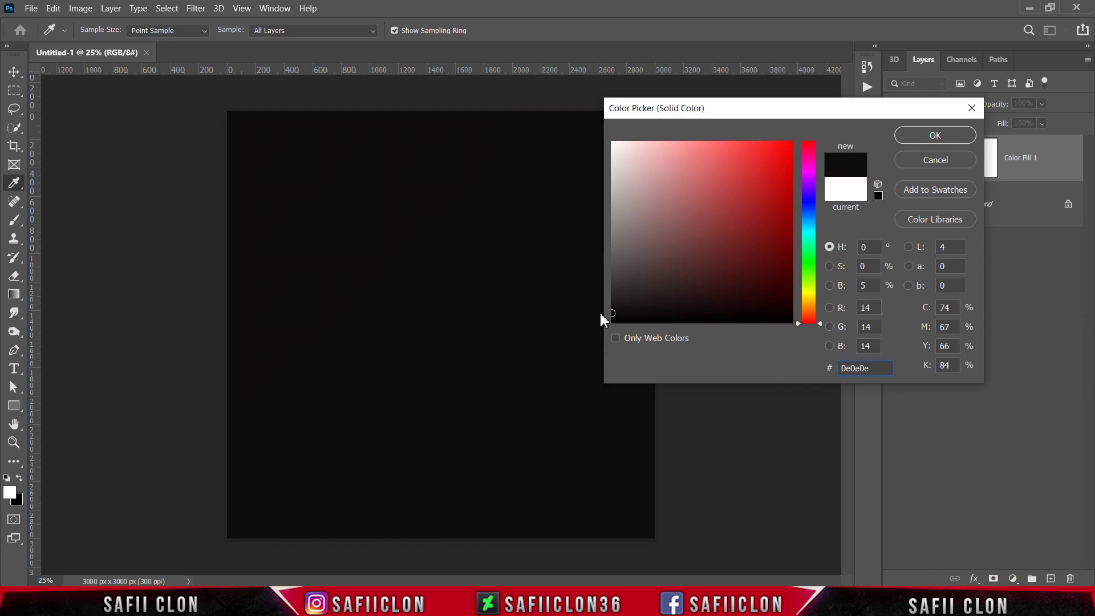
left_click(930, 141)
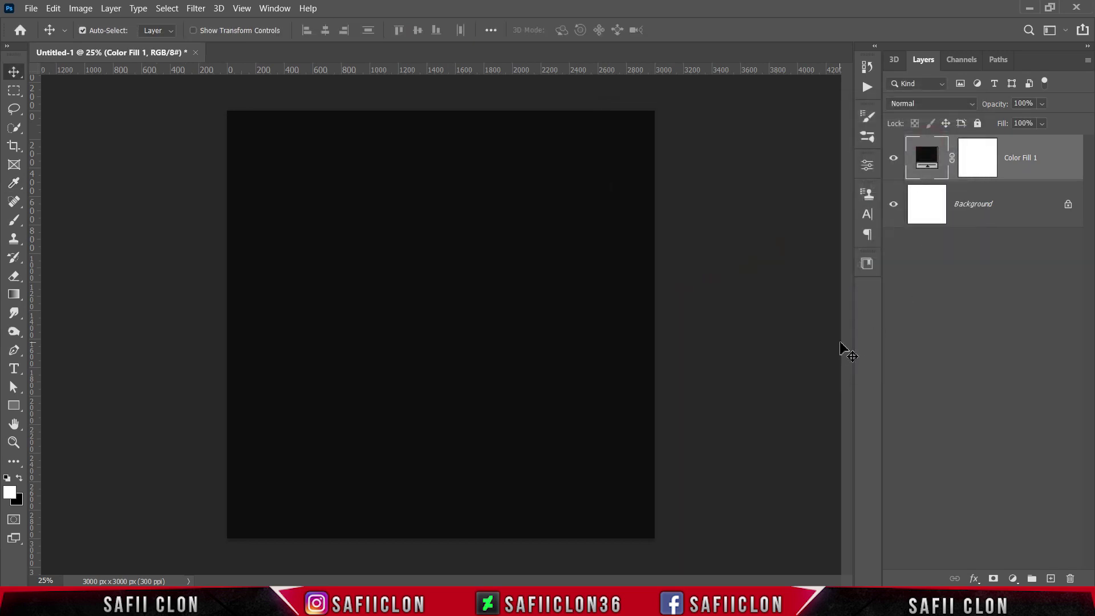
Set the Horizontal Type Tool to Franklin Gothic Heavy Regular in white
left_click(15, 368)
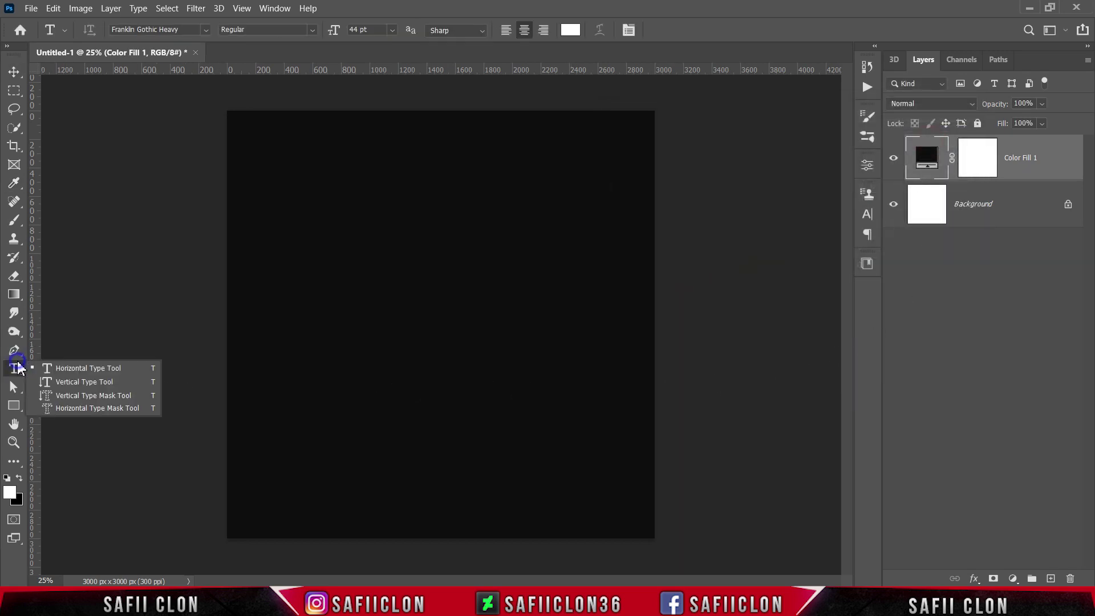
left_click(67, 370)
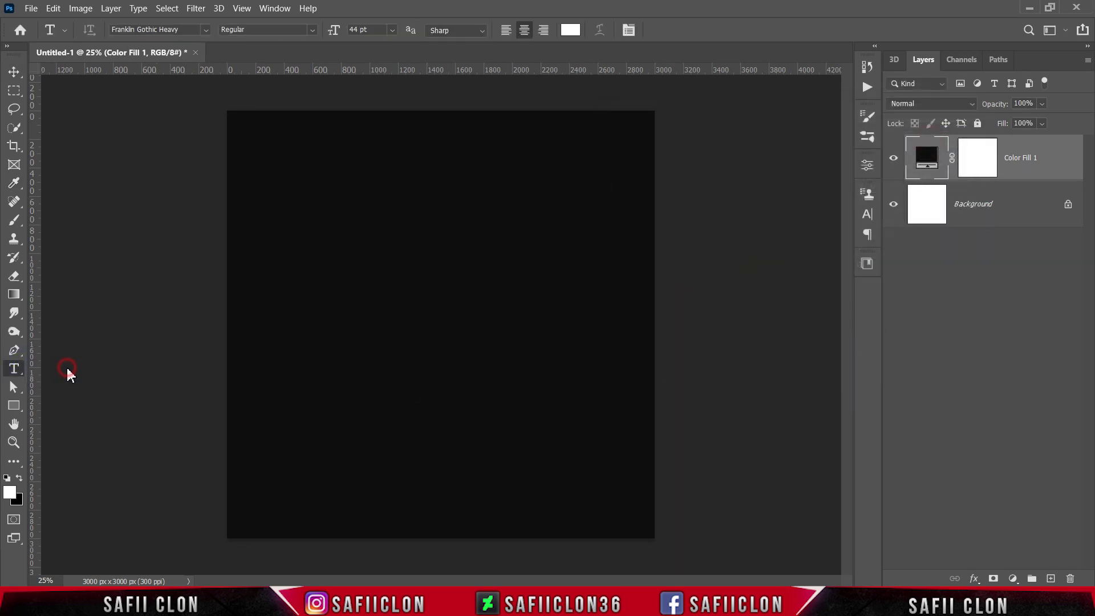
left_click(205, 30)
left_click(202, 77)
left_click(312, 30)
left_click(273, 41)
left_click(572, 30)
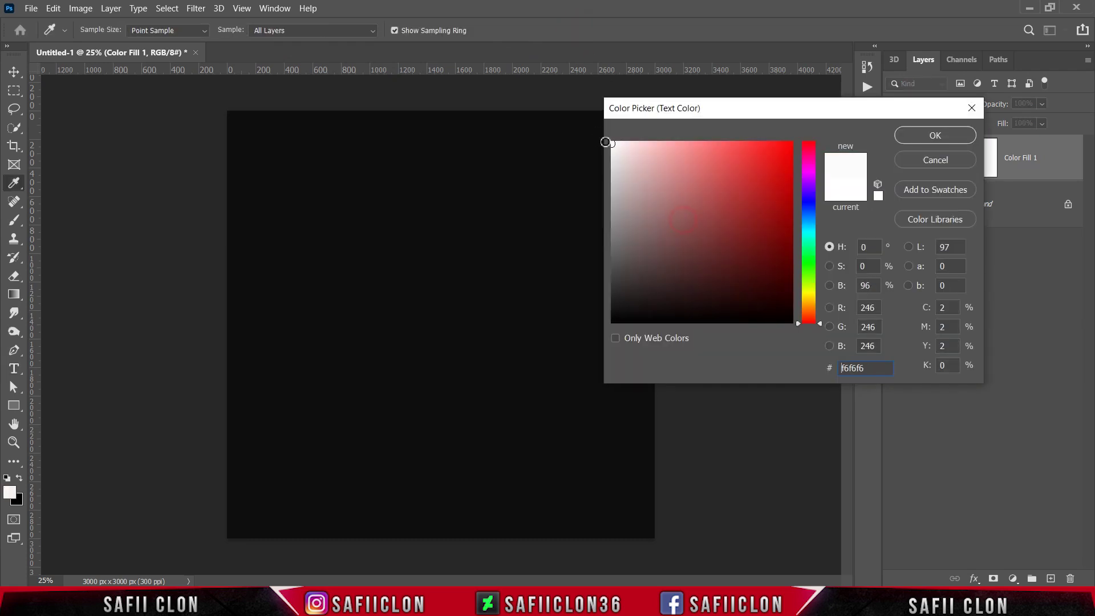
left_click(929, 137)
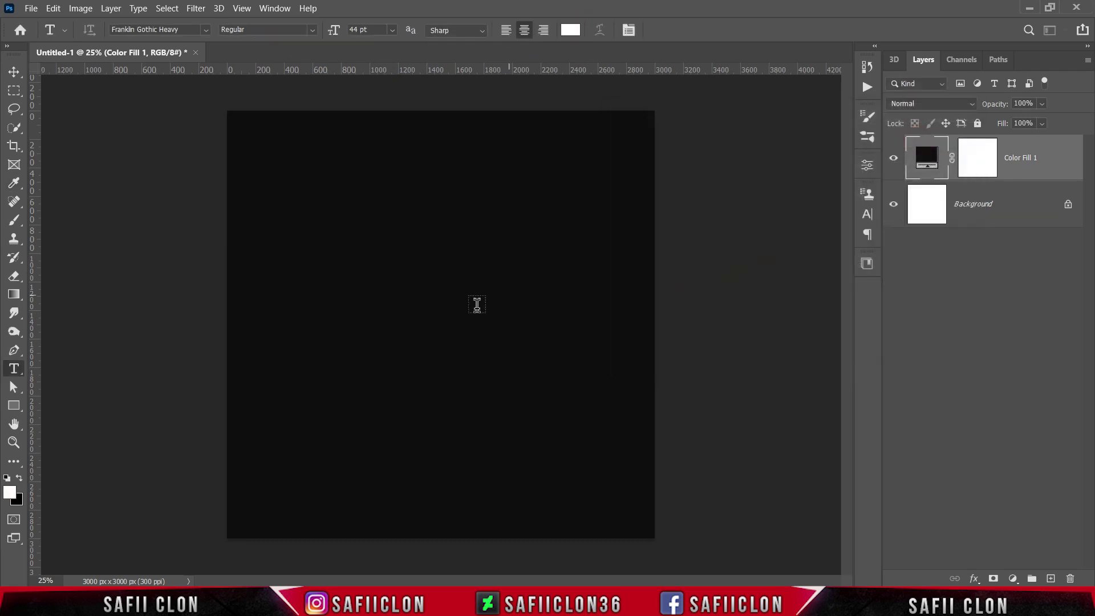
Type 'BLURRY' near the canvas centre and commit the text
left_click(393, 311)
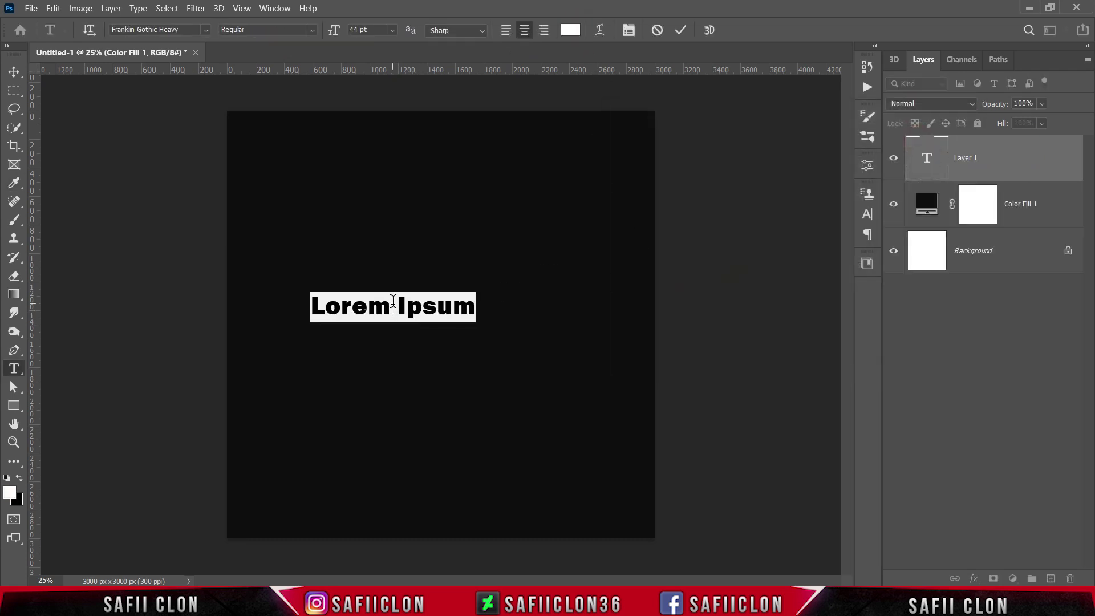
type("BL")
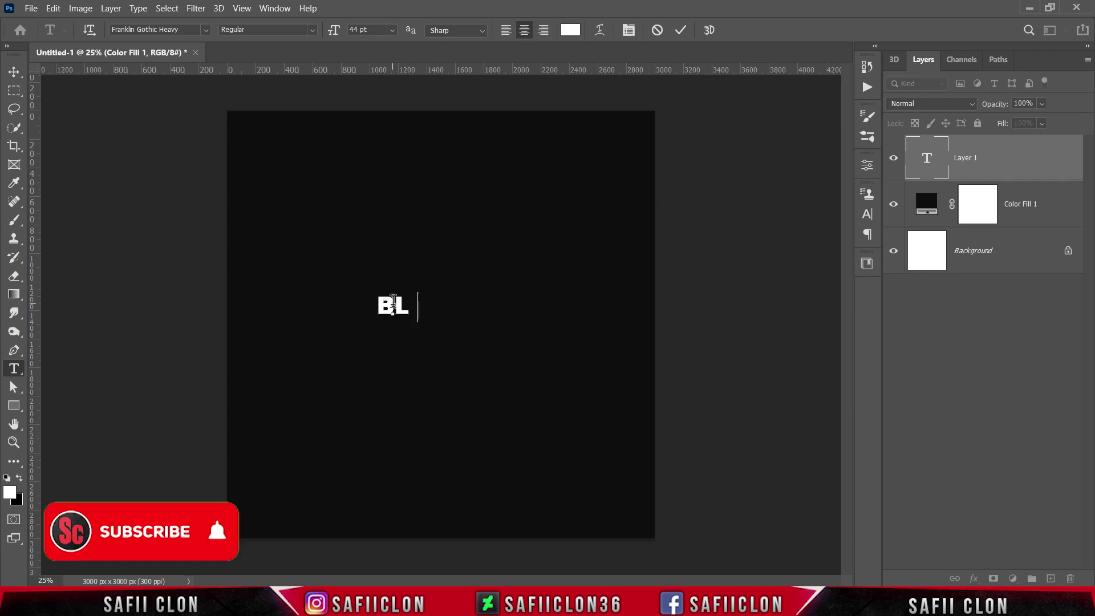
type("URRY")
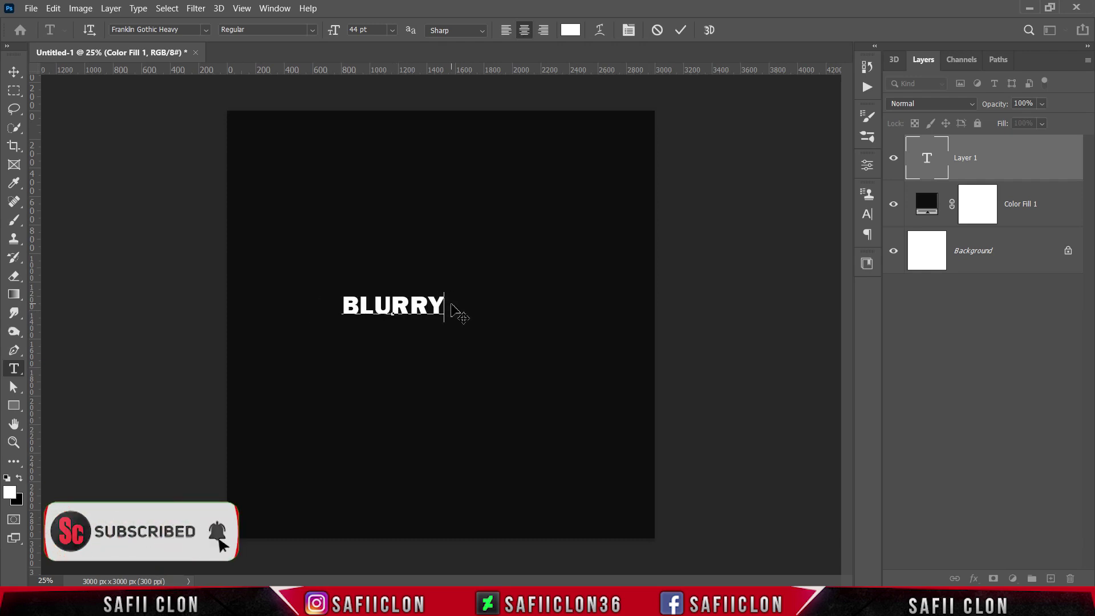
left_click_drag(445, 306, 329, 310)
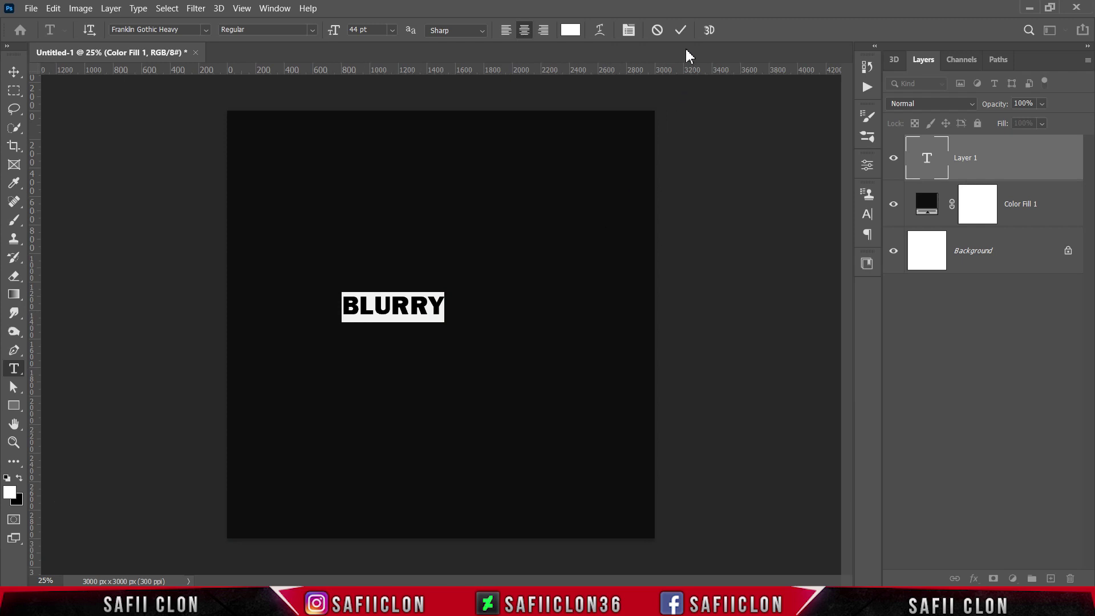
left_click(680, 31)
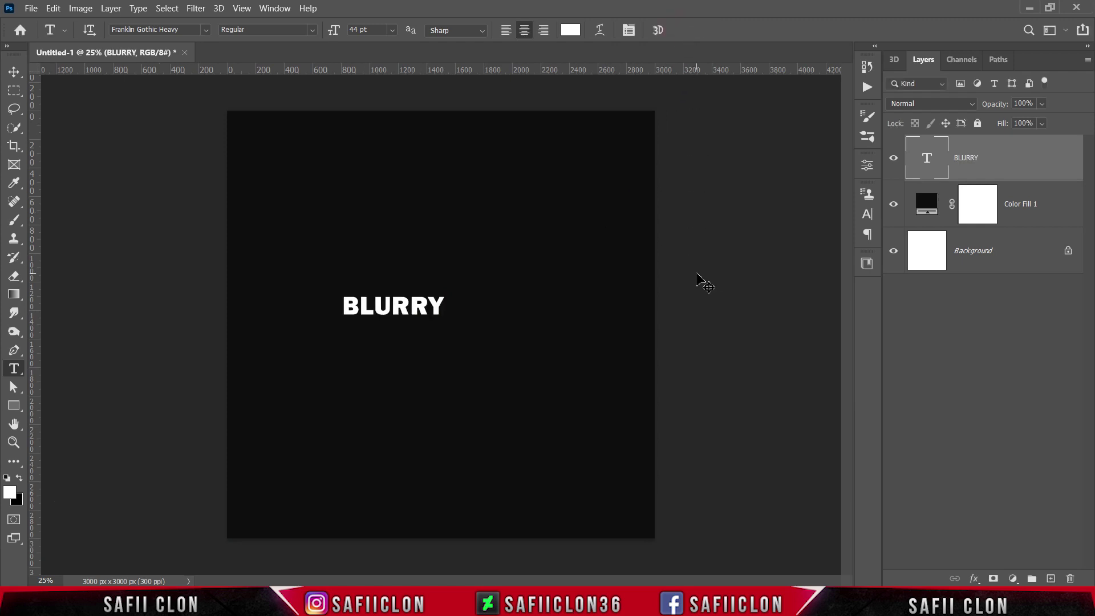
Enlarge BLURRY to about double size, centred, and convert it to a smart object
key("ctrl+t")
mouse_move(421, 317)
left_mouse_down()
mouse_move(463, 316)
mouse_move(548, 286)
left_mouse_up()
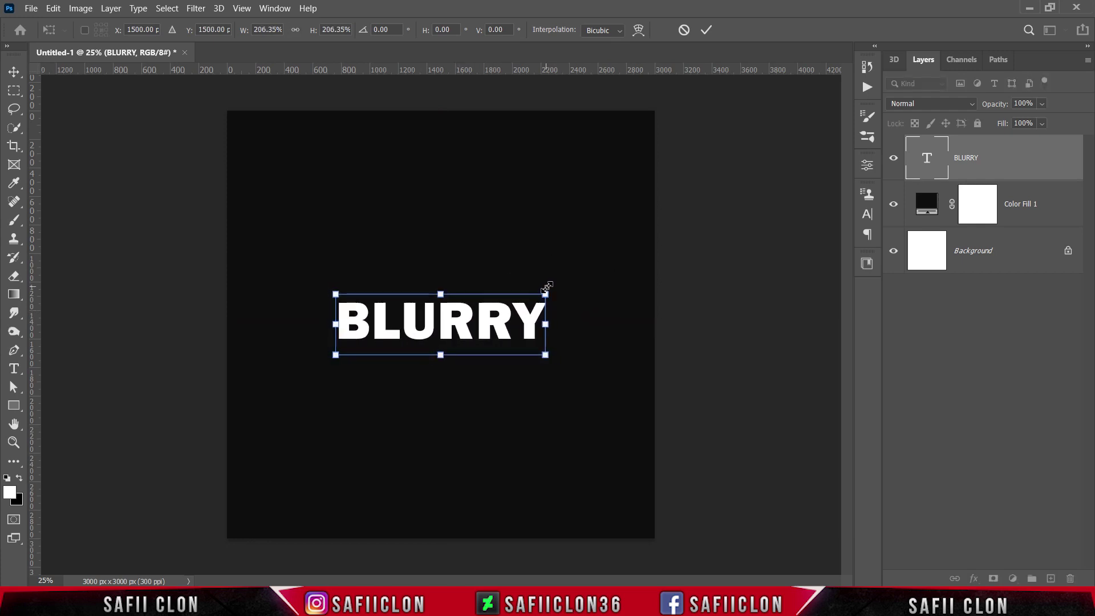
left_click(706, 30)
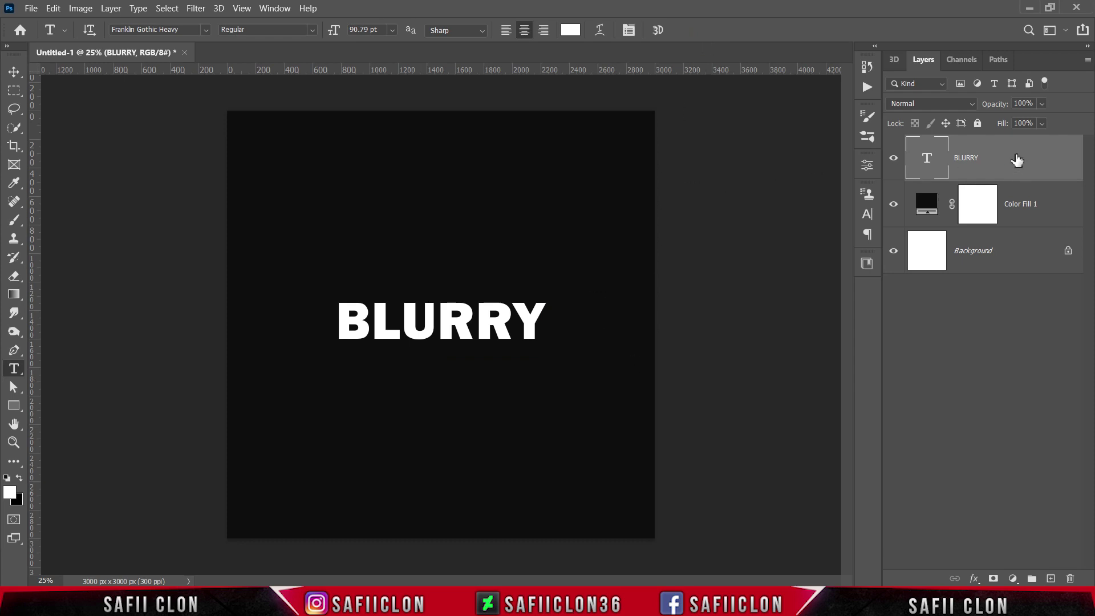
right_click(1017, 160)
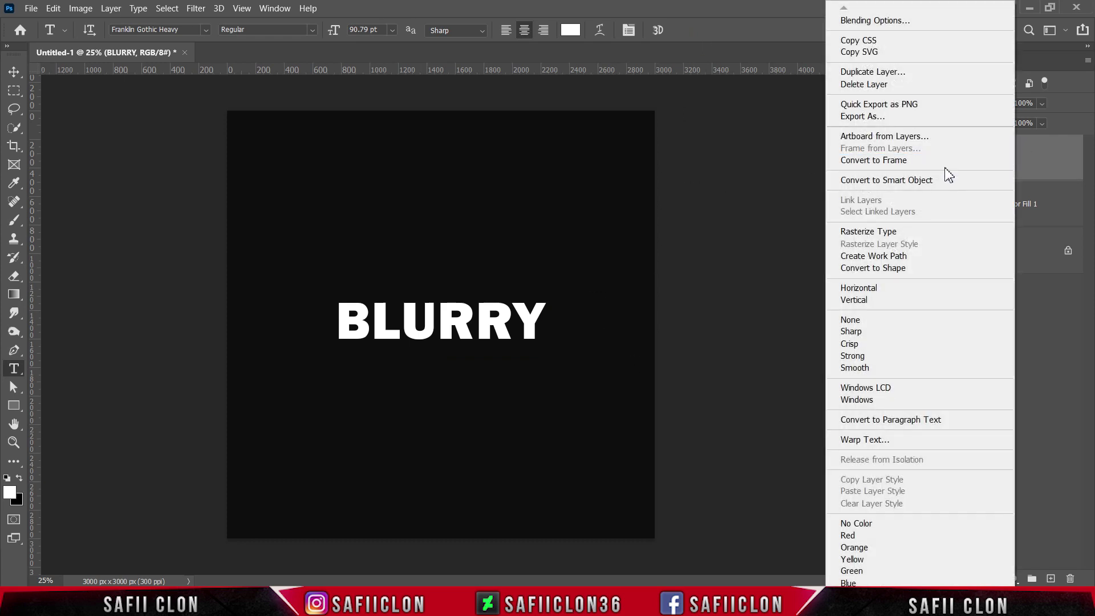
left_click(910, 181)
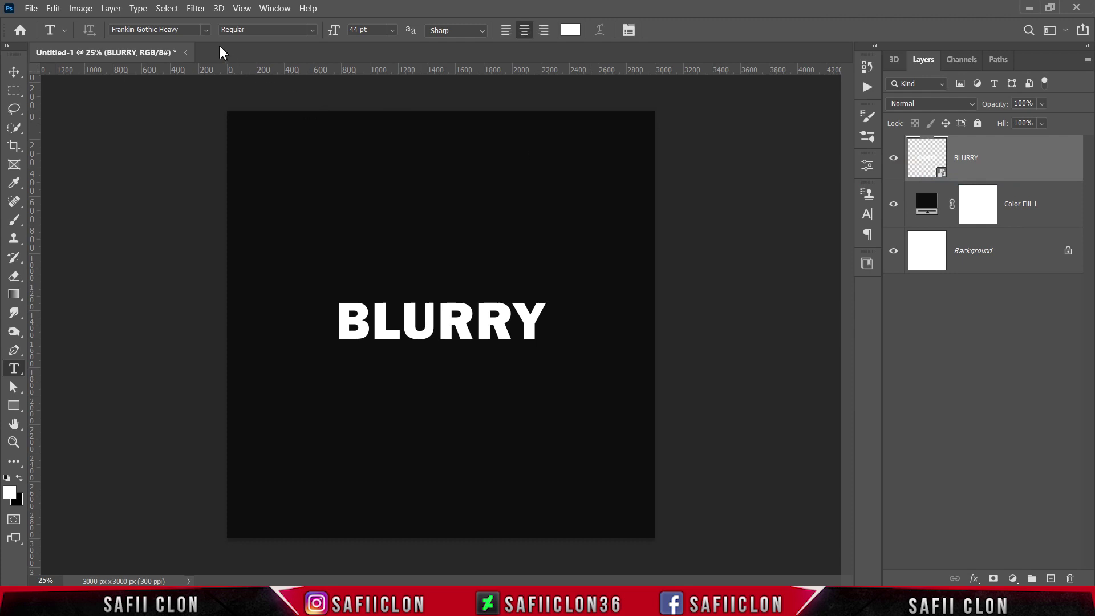
Start a Field Blur, move the first pin upper left, and add a 12 px pin below the text
left_click(195, 8)
mouse_move(218, 193)
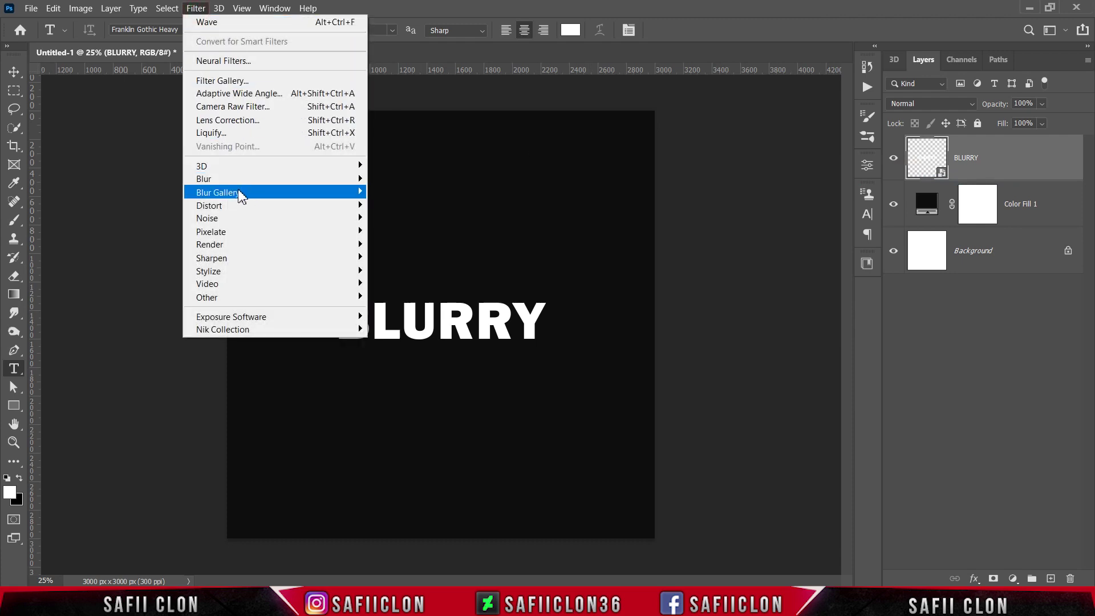
left_click(398, 191)
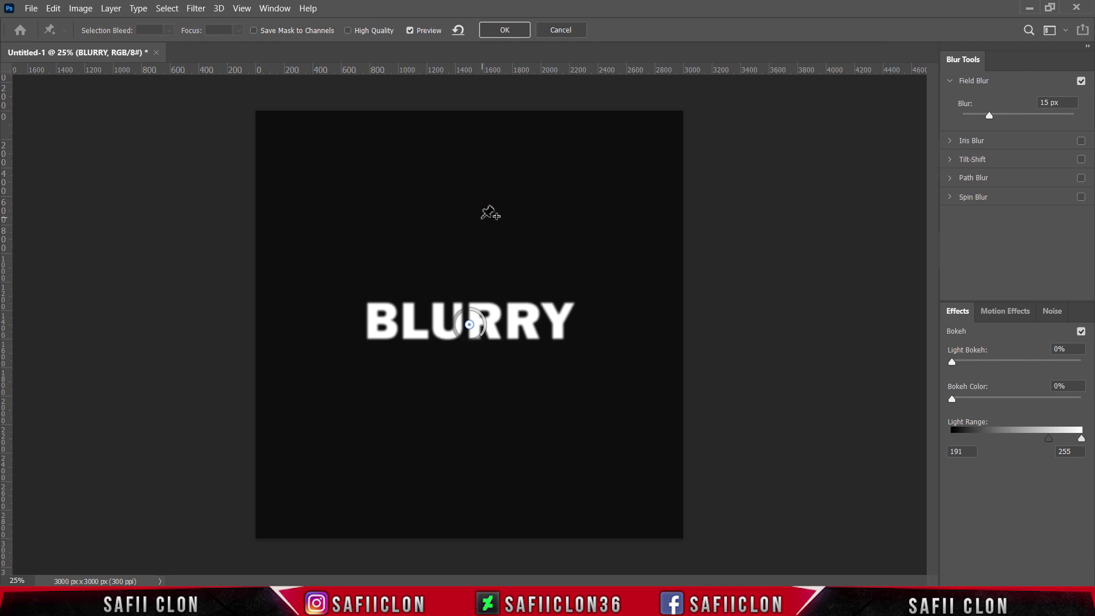
mouse_move(470, 327)
left_mouse_down()
mouse_move(348, 250)
mouse_move(339, 270)
mouse_move(331, 261)
left_mouse_up()
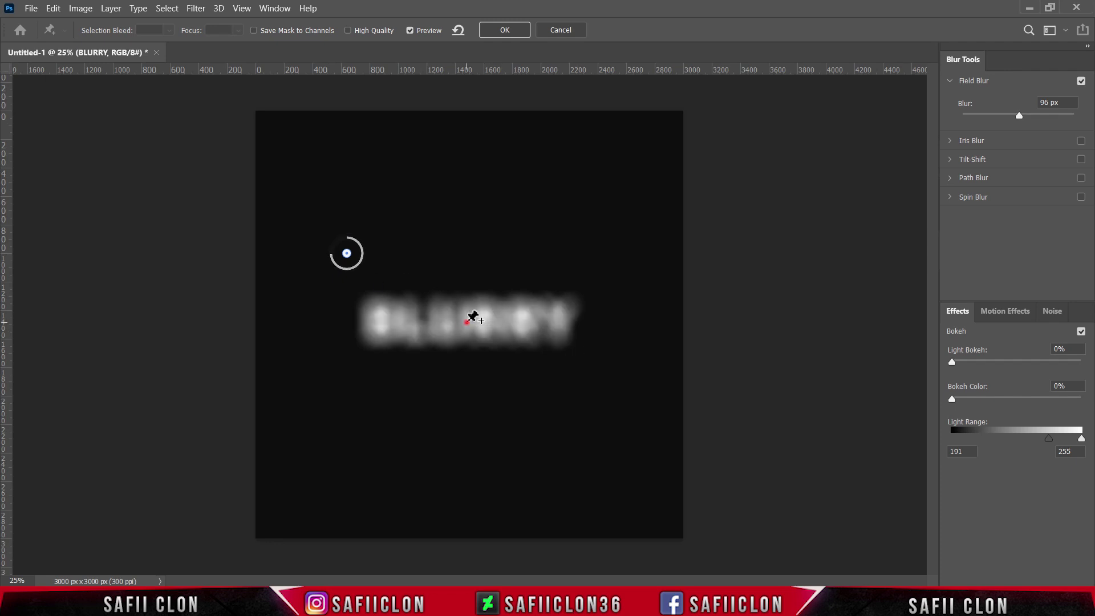
left_click(466, 322)
mouse_move(466, 322)
left_mouse_down()
mouse_move(470, 352)
mouse_move(437, 355)
mouse_move(471, 364)
left_mouse_up()
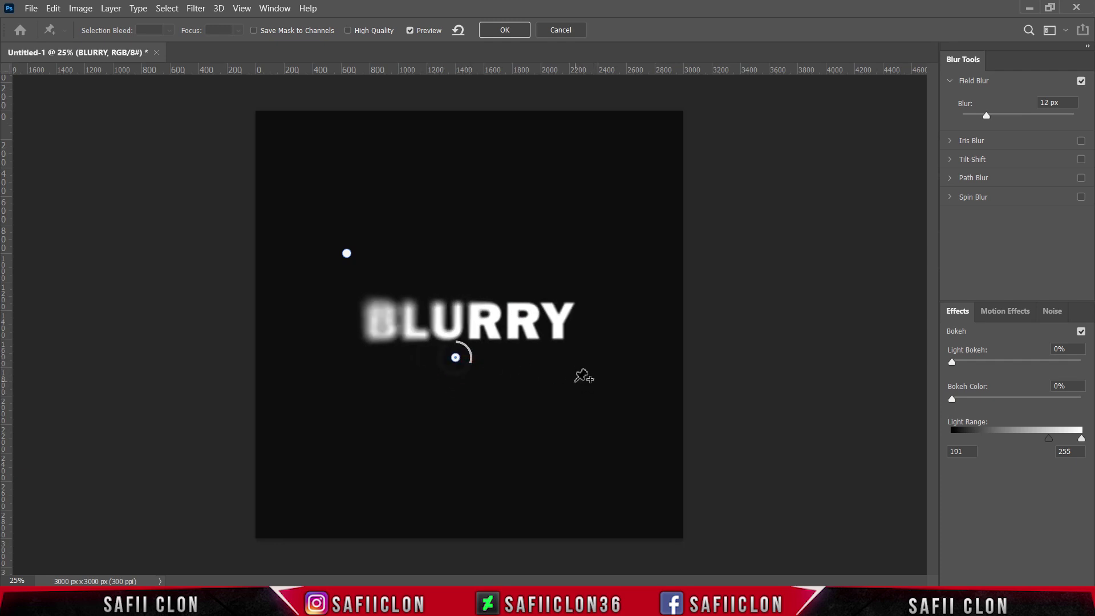
Add a lower-right pin, set the pins to 9, 64 and 96 px, and commit the Field Blur
left_click(586, 376)
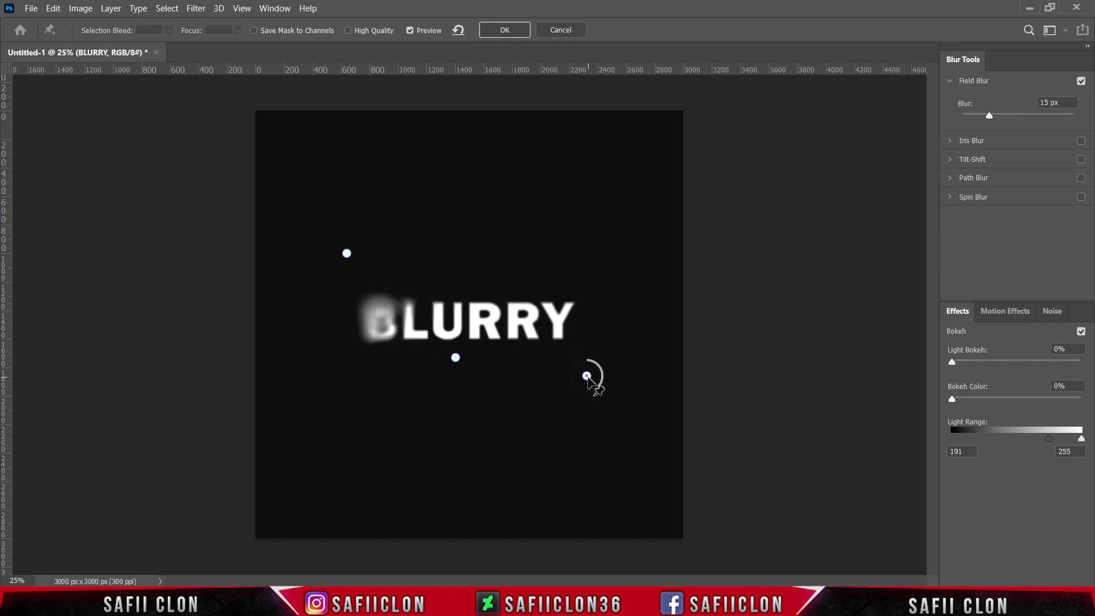
mouse_move(601, 392)
left_mouse_down()
mouse_move(569, 391)
mouse_move(594, 393)
mouse_move(605, 411)
mouse_move(604, 391)
mouse_move(623, 399)
left_mouse_up()
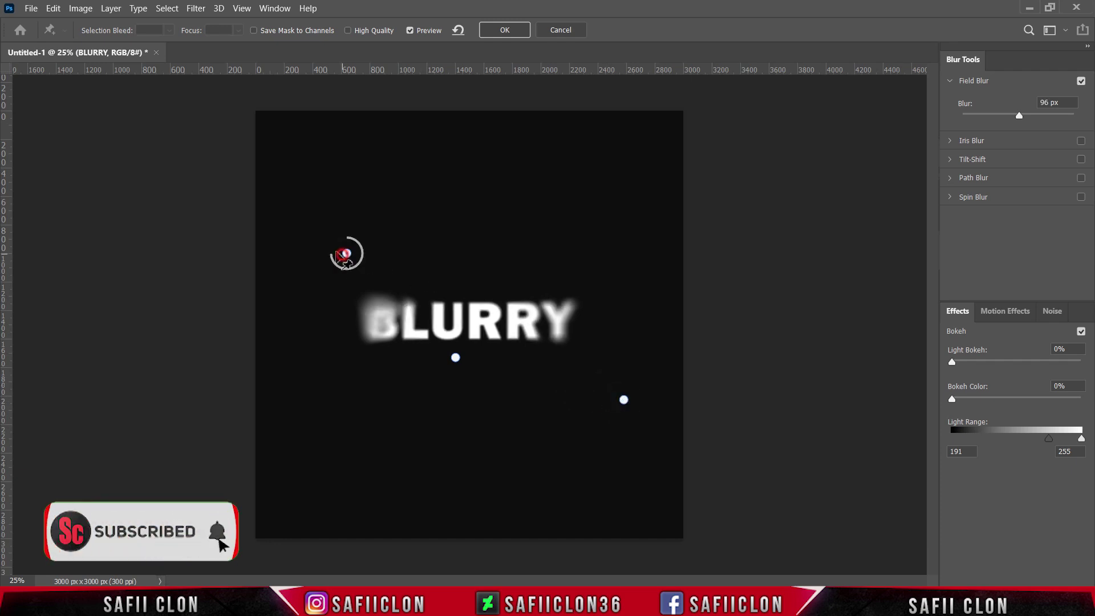
mouse_move(347, 252)
left_mouse_down()
mouse_move(319, 238)
mouse_move(283, 286)
mouse_move(319, 200)
mouse_move(323, 212)
left_mouse_up()
mouse_move(455, 358)
left_mouse_down()
mouse_move(481, 366)
mouse_move(436, 358)
mouse_move(477, 354)
mouse_move(476, 399)
mouse_move(466, 246)
mouse_move(463, 361)
mouse_move(478, 360)
left_mouse_up()
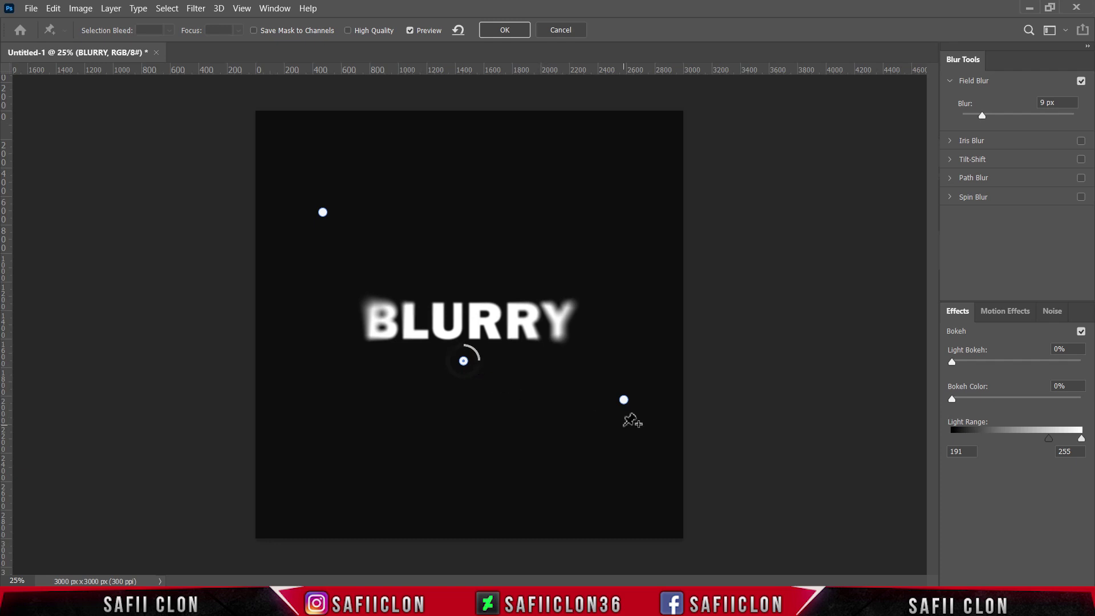
mouse_move(623, 400)
left_mouse_down()
mouse_move(615, 409)
mouse_move(635, 398)
left_mouse_up()
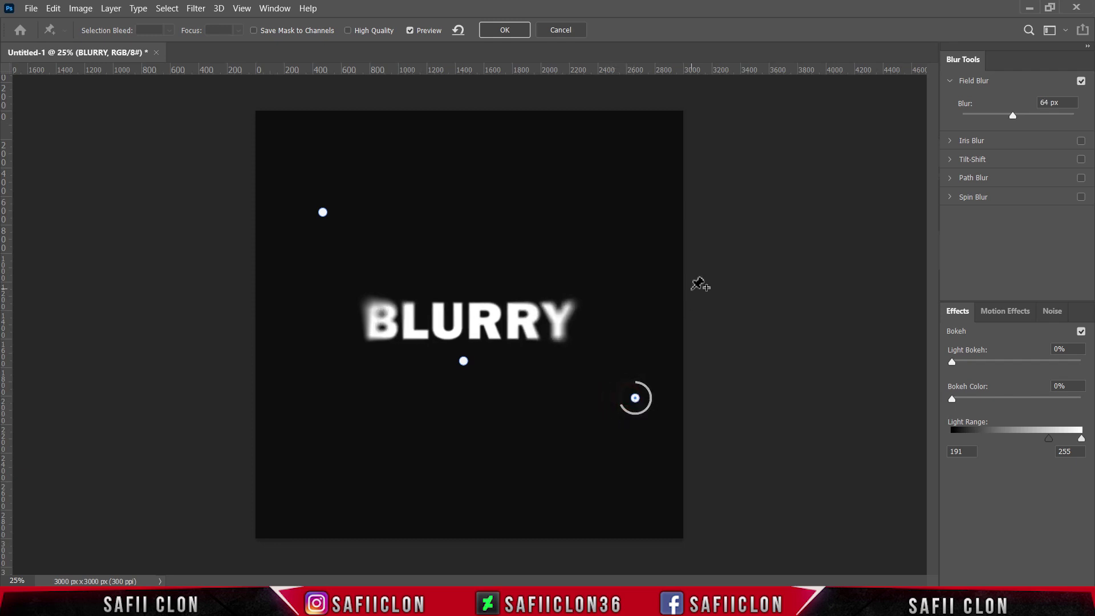
left_click_drag(322, 212, 314, 218)
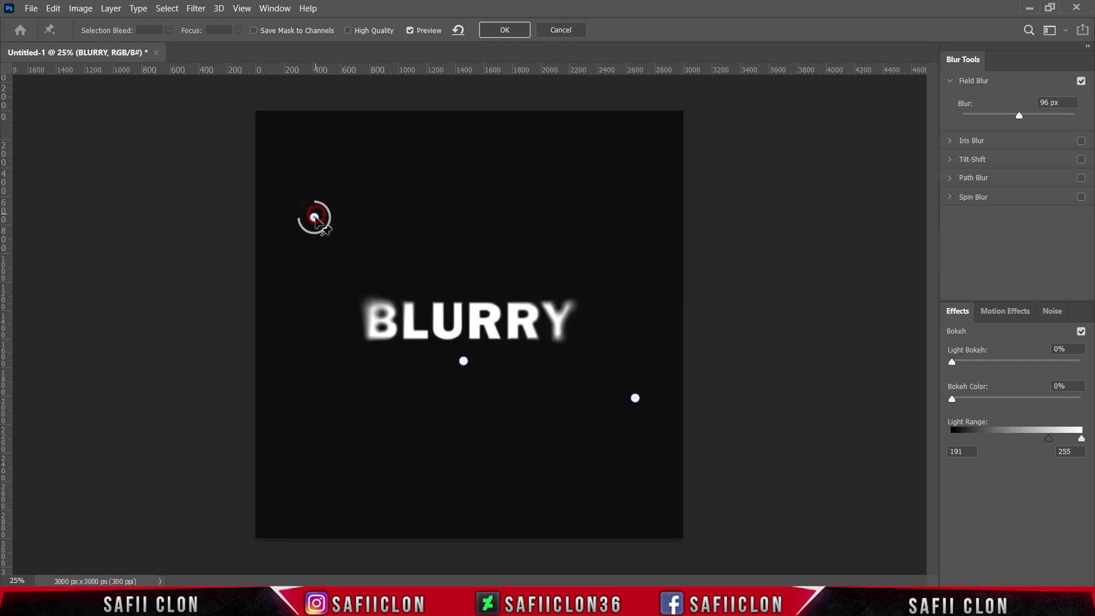
left_click(515, 33)
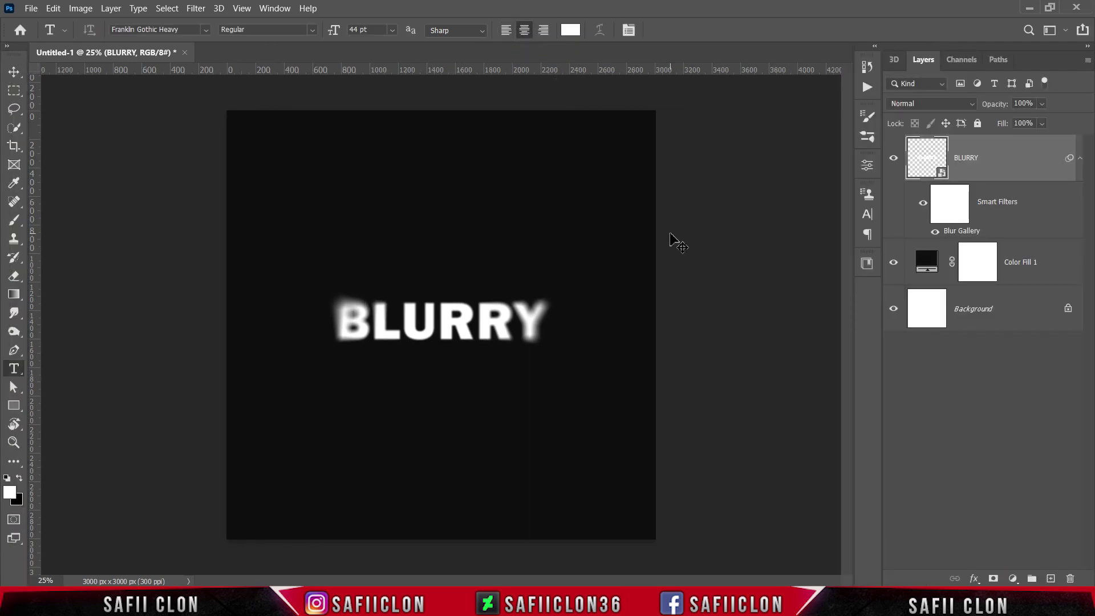
Duplicate BLURRY twice and hide the top copy, BLURRY copy 2
key("ctrl+plus")
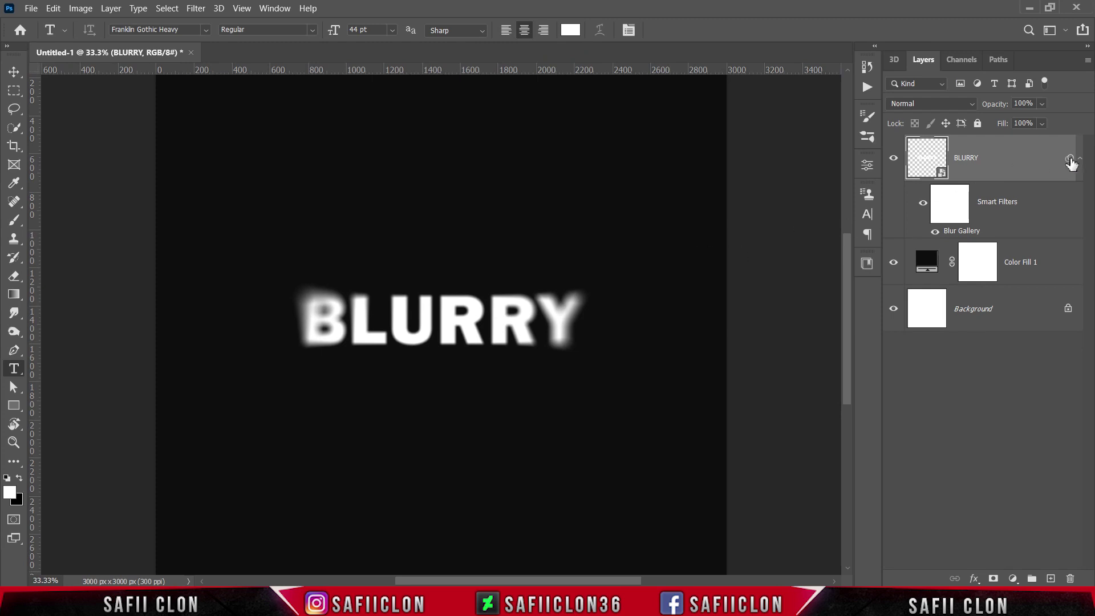
left_click(1079, 159)
right_click(992, 157)
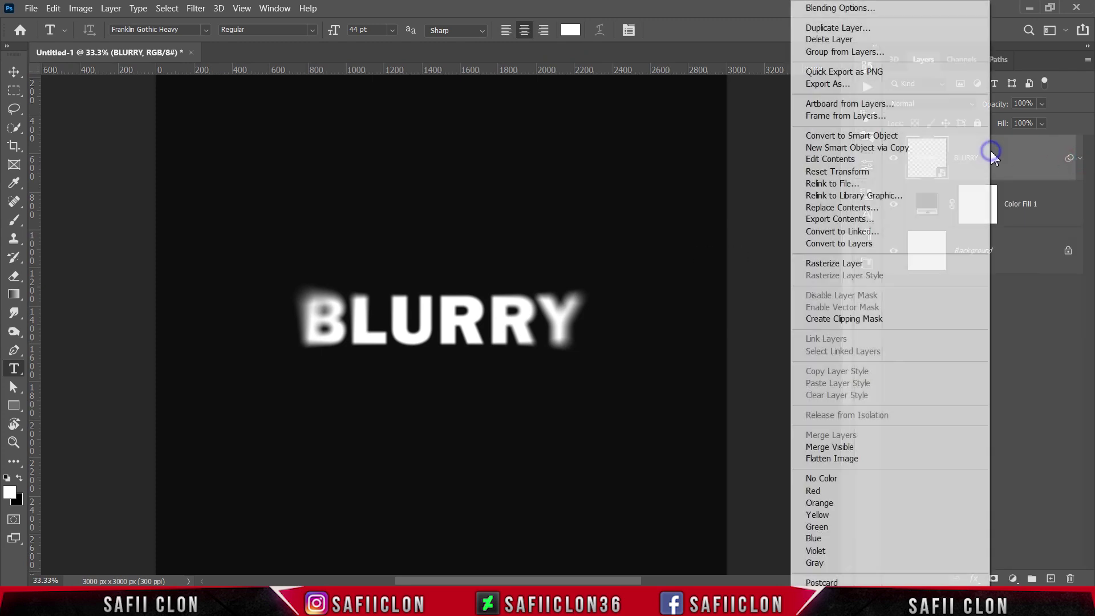
left_click(843, 28)
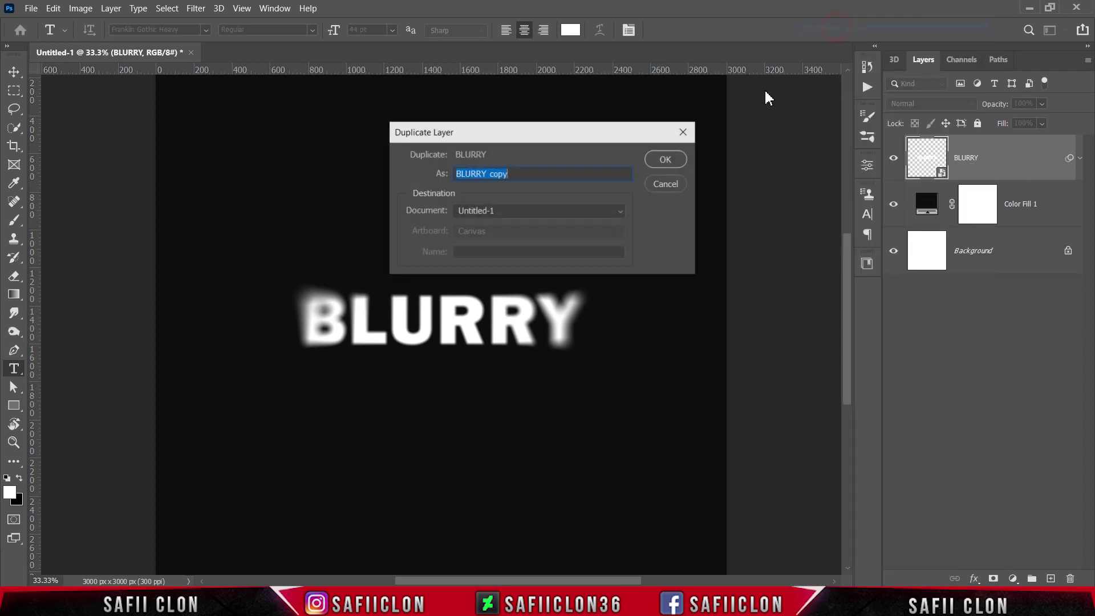
left_click(676, 160)
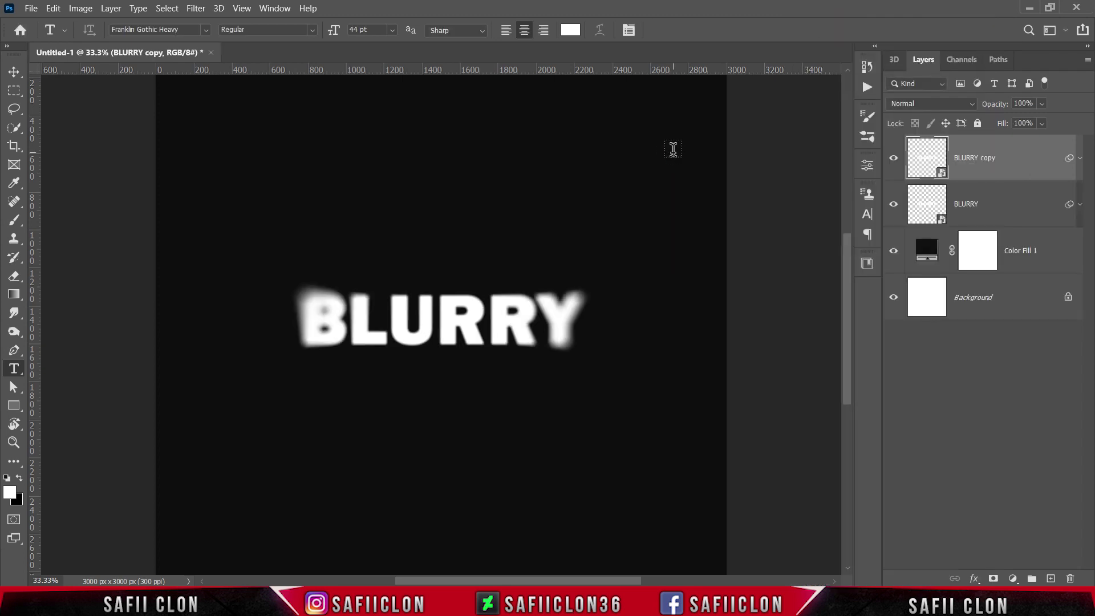
right_click(1012, 158)
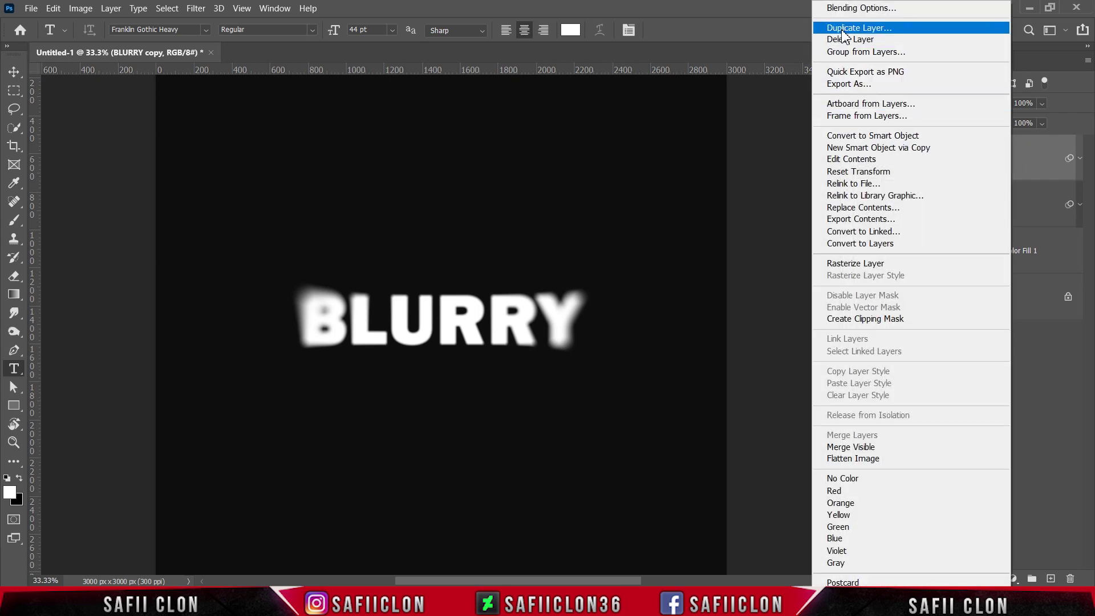
left_click(843, 29)
left_click(674, 163)
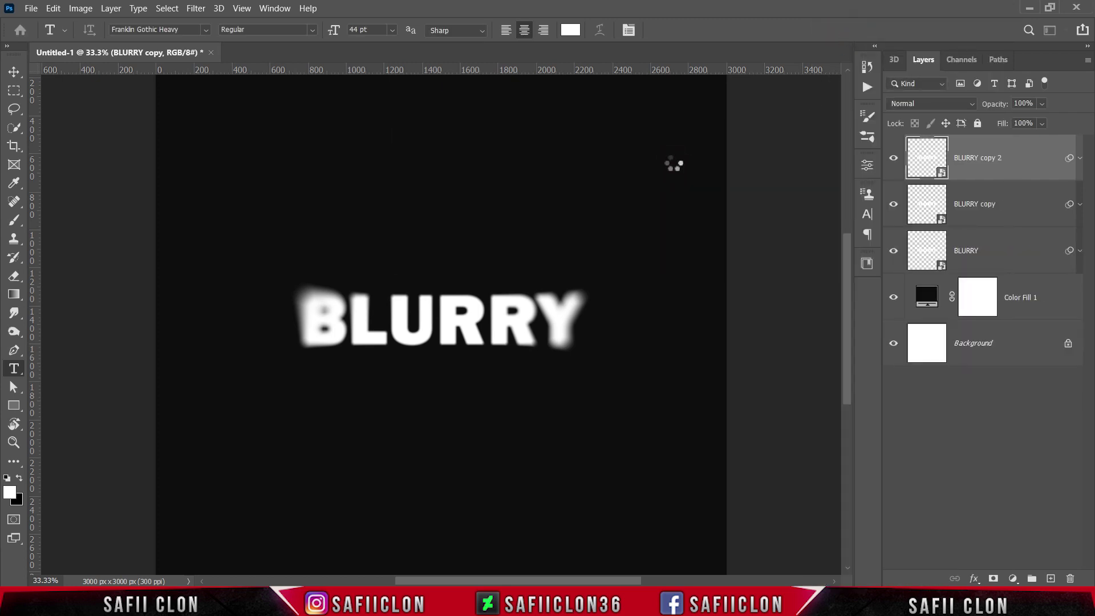
left_click(893, 159)
Turn off the G channel in BLURRY copy's Blending Options to tint it magenta
left_click(1027, 207)
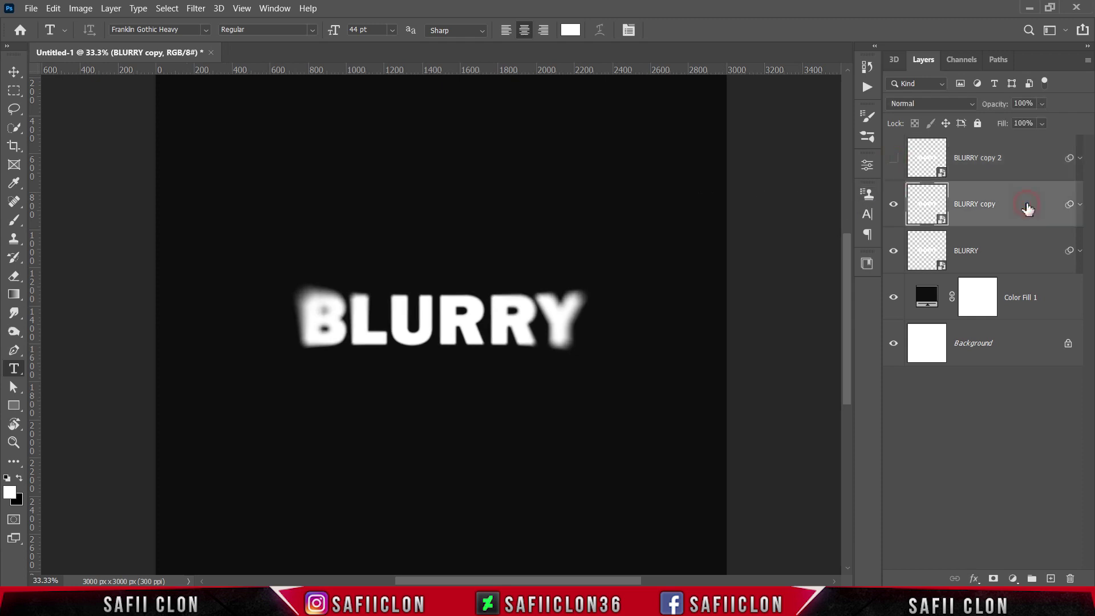
right_click(1023, 206)
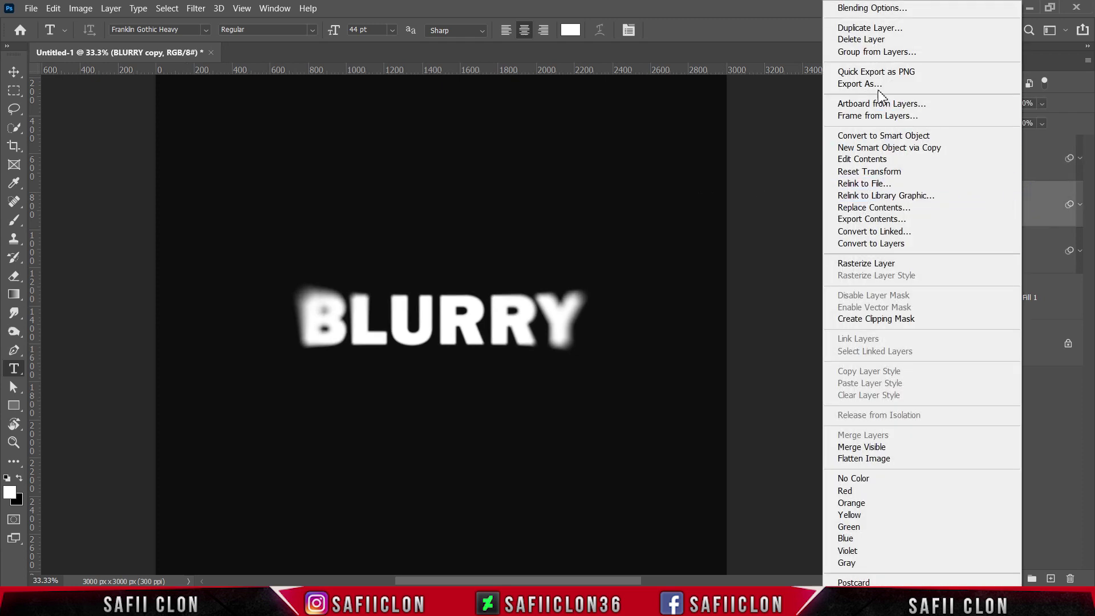
left_click(858, 9)
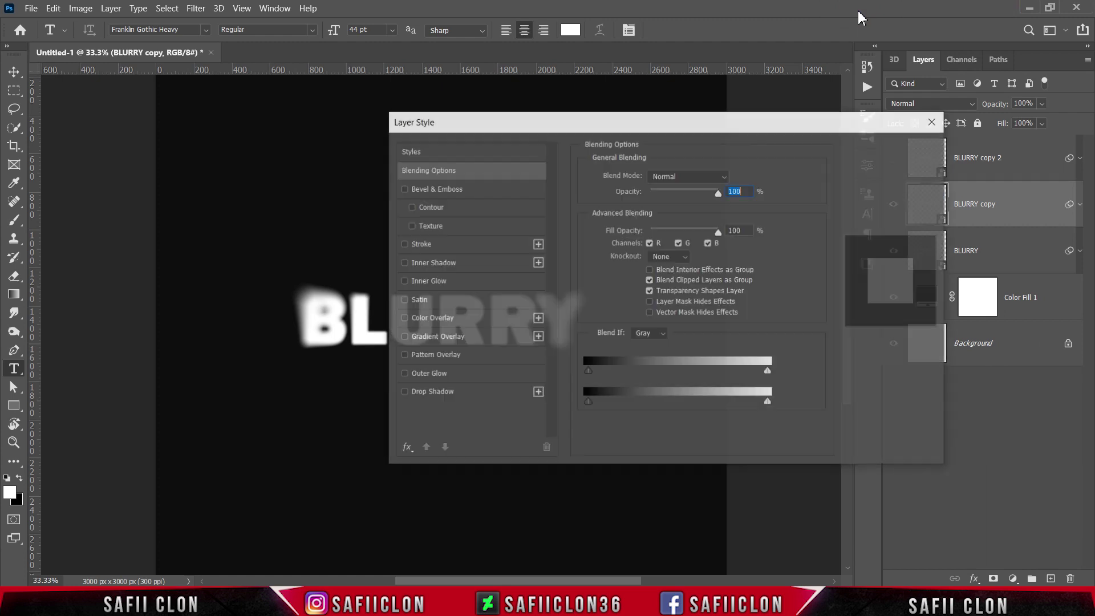
left_click_drag(762, 120, 838, 114)
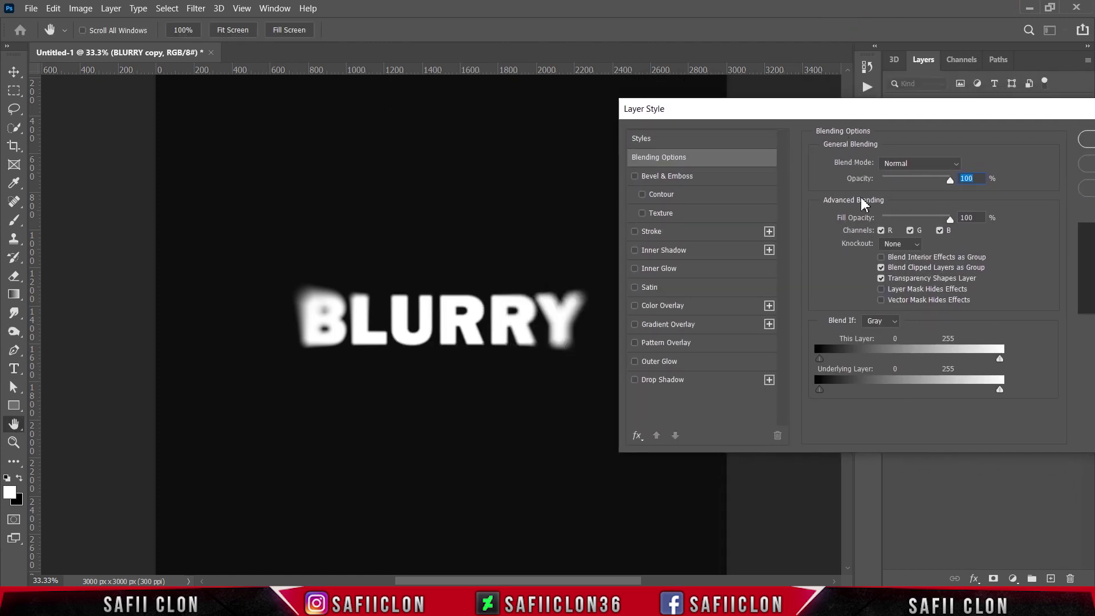
left_click(911, 231)
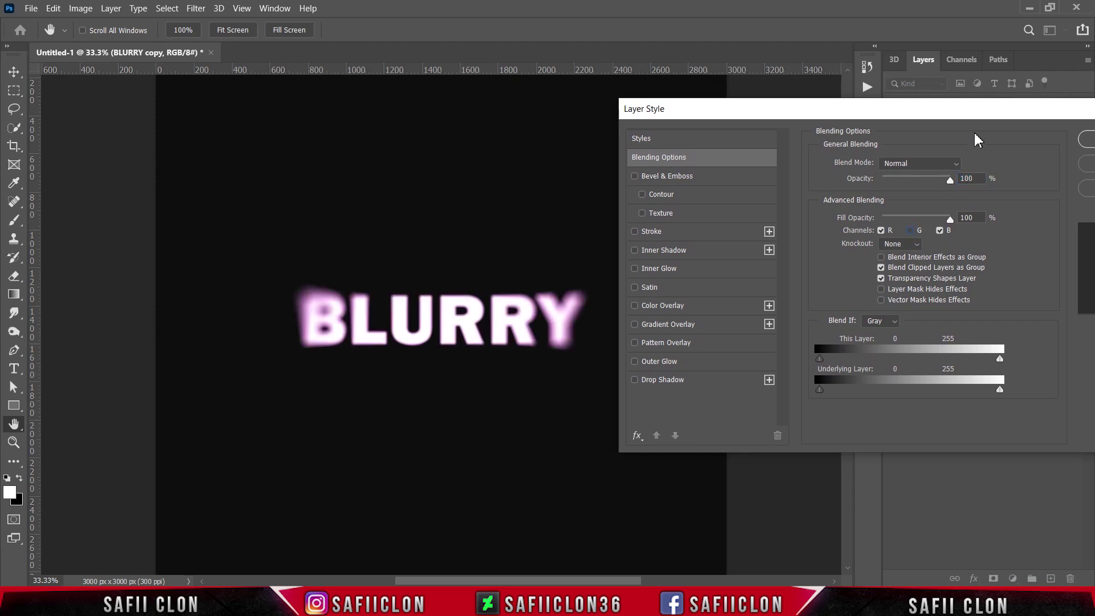
left_click_drag(975, 113, 815, 138)
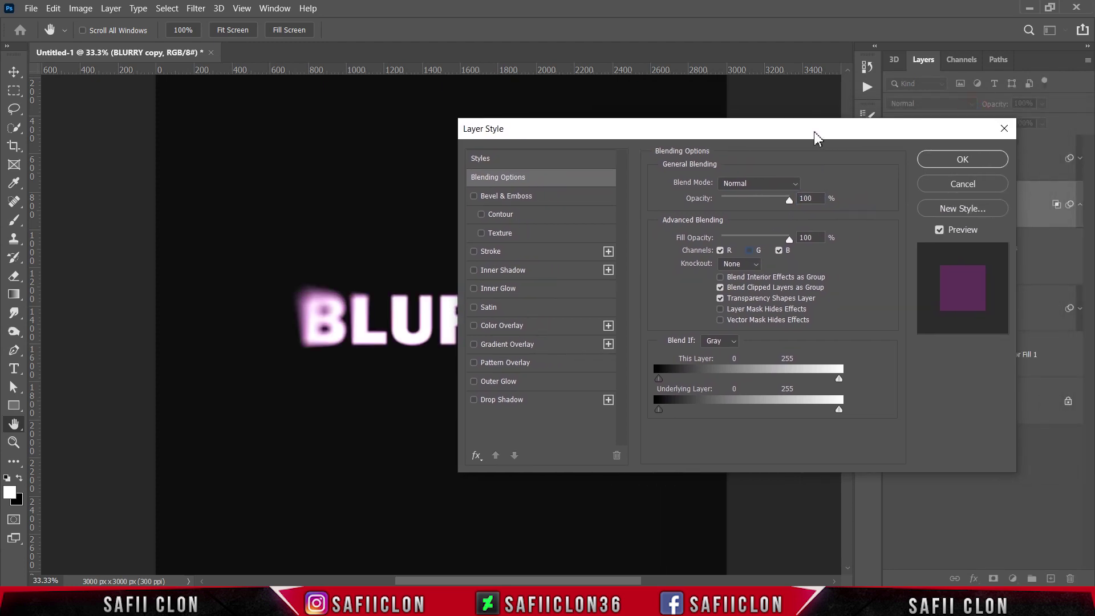
left_click(961, 162)
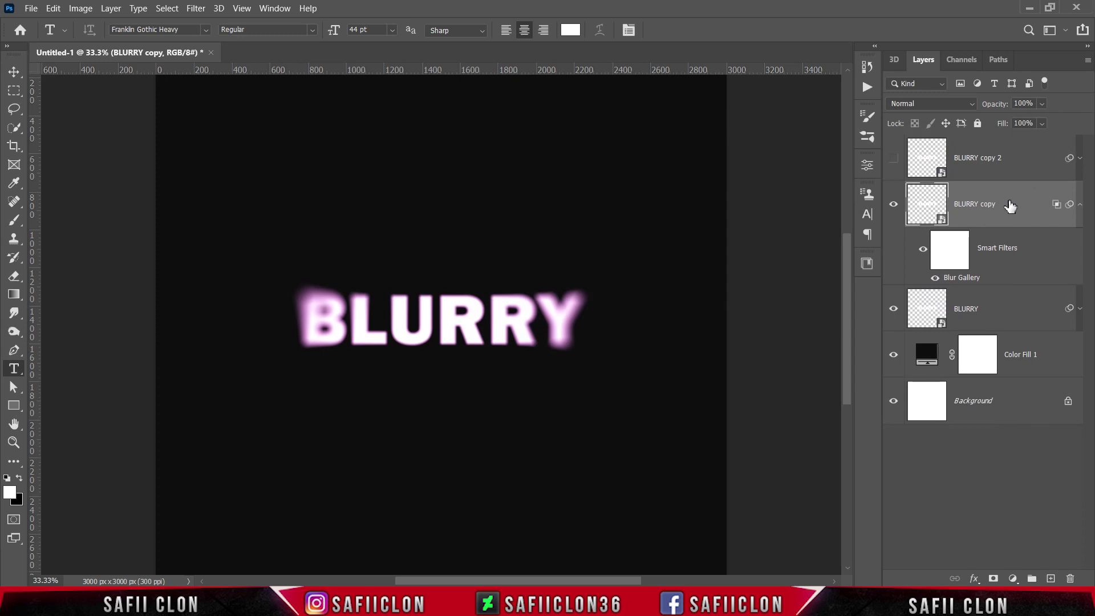
Nudge BLURRY copy slightly right with Free Transform
key("ctrl+t")
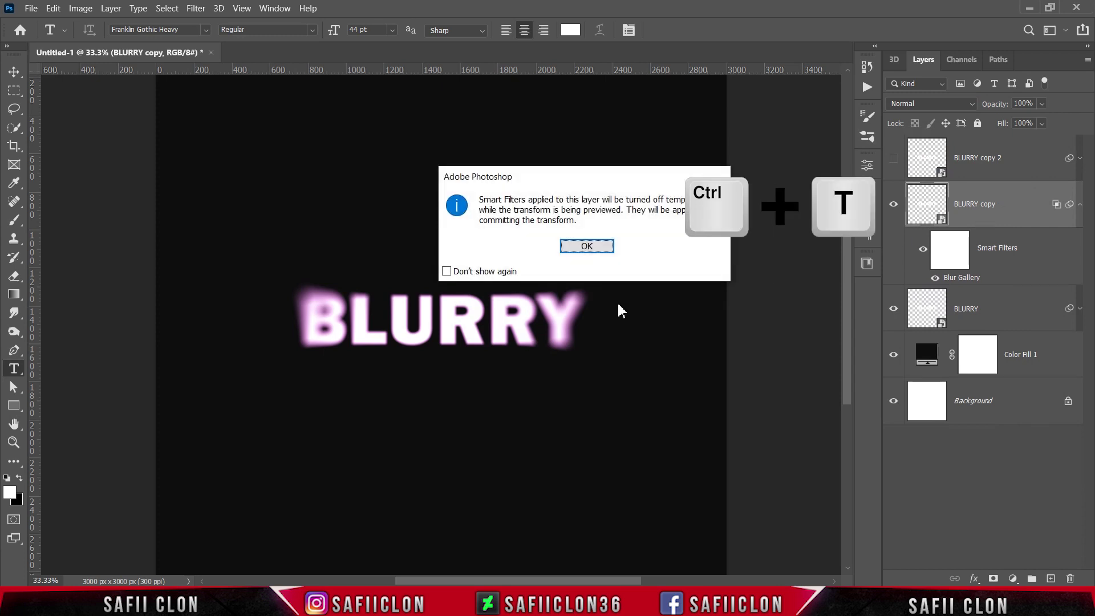
left_click(583, 246)
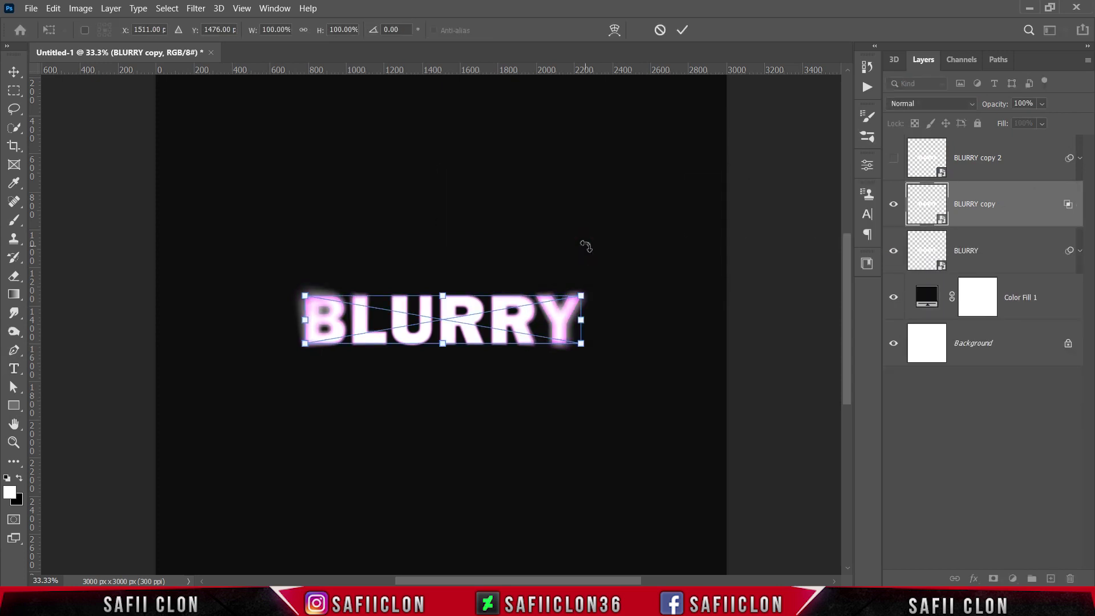
key("shift+Right")
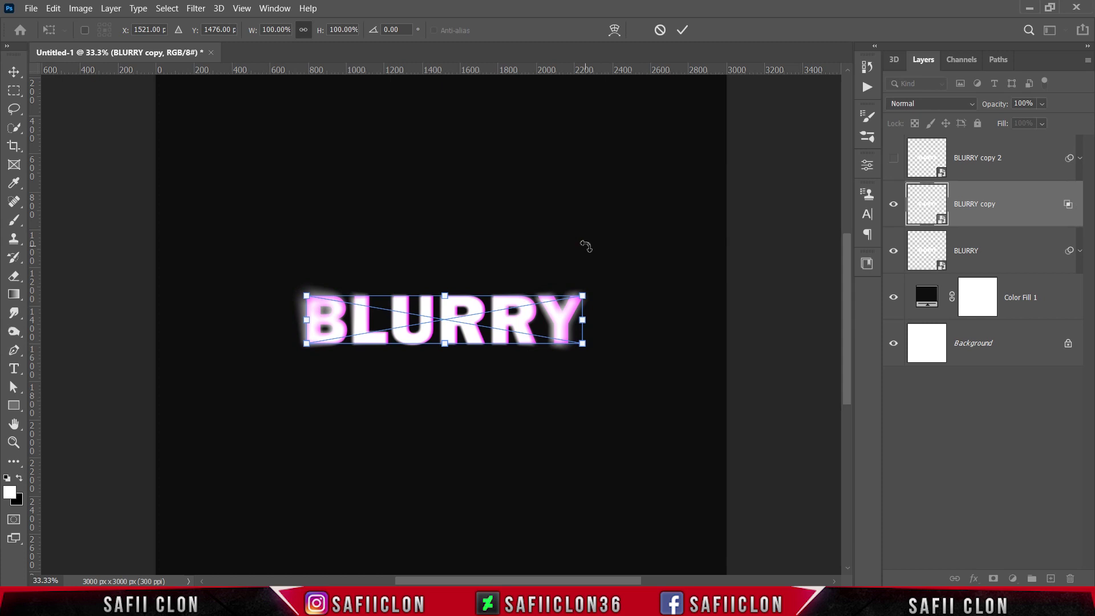
left_click(684, 28)
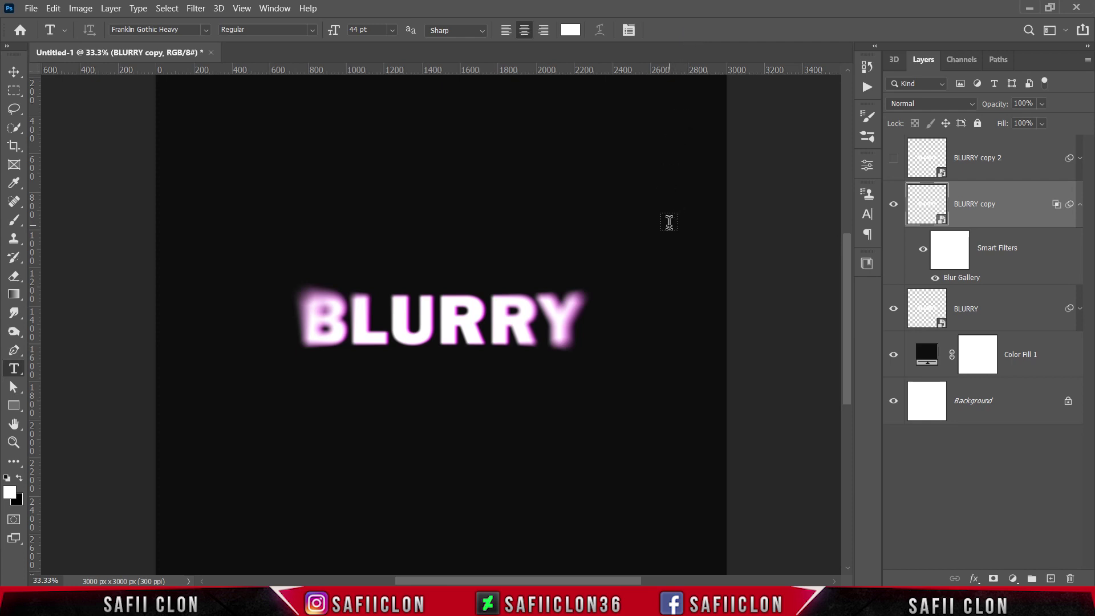
Show BLURRY copy 2 and turn off its R channel in Blending Options
left_click(1020, 165)
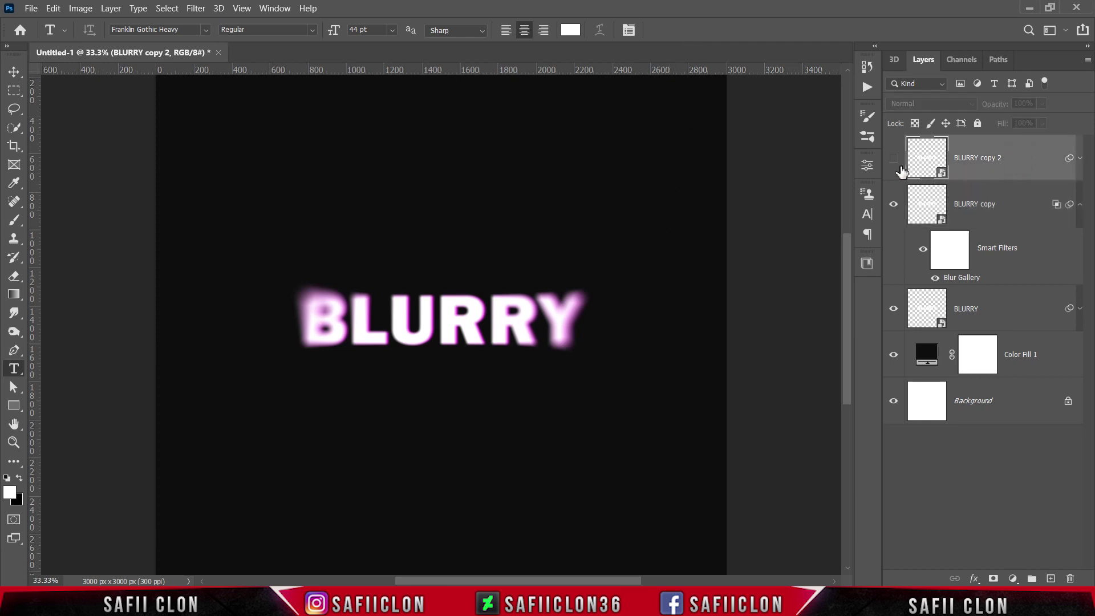
left_click(894, 163)
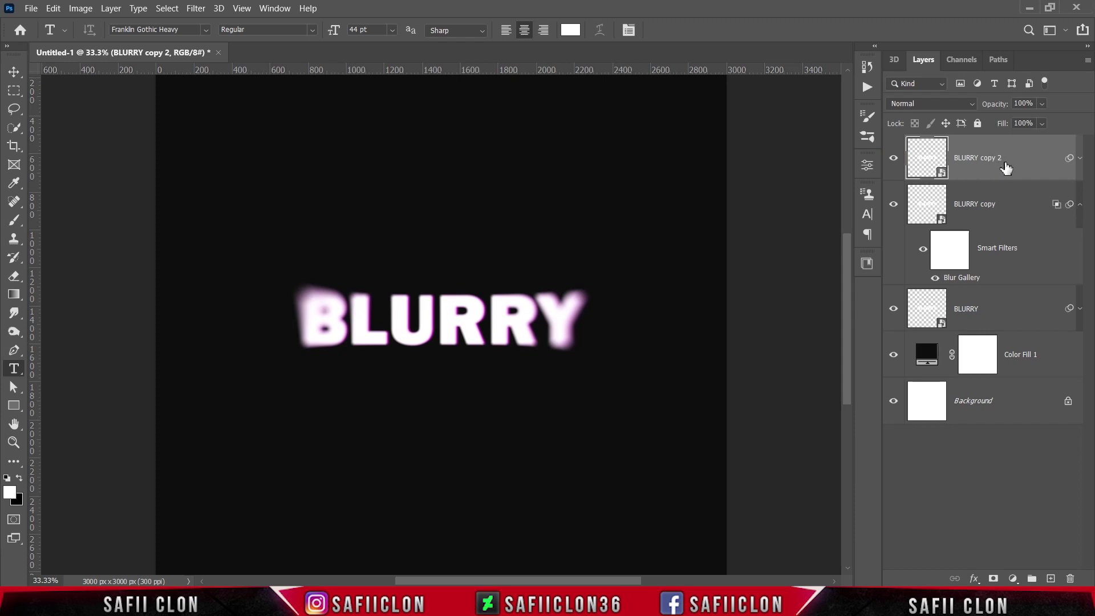
right_click(1018, 162)
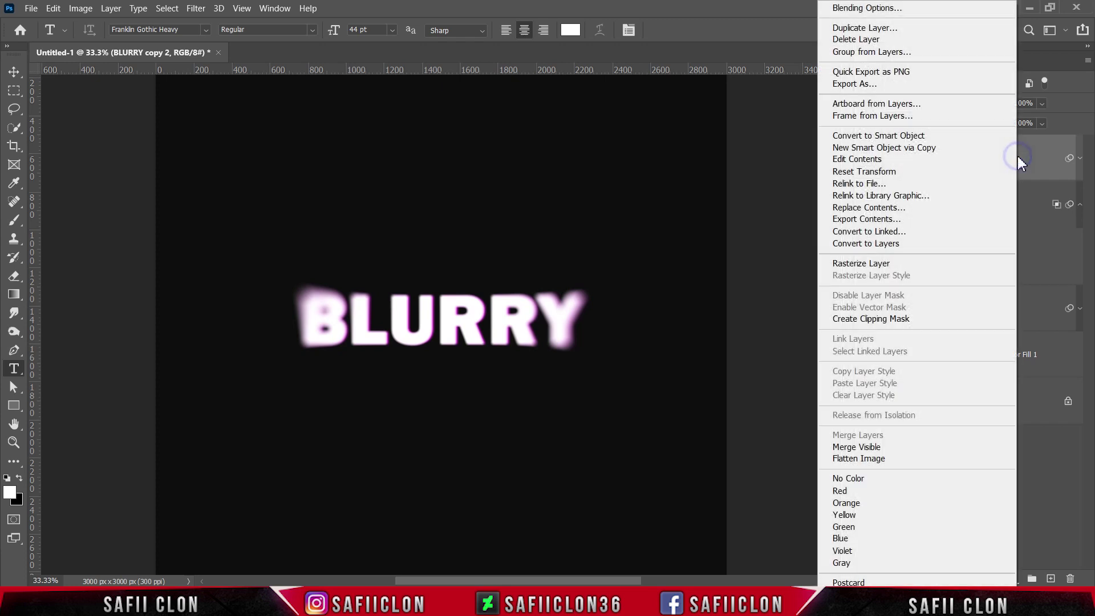
left_click(843, 10)
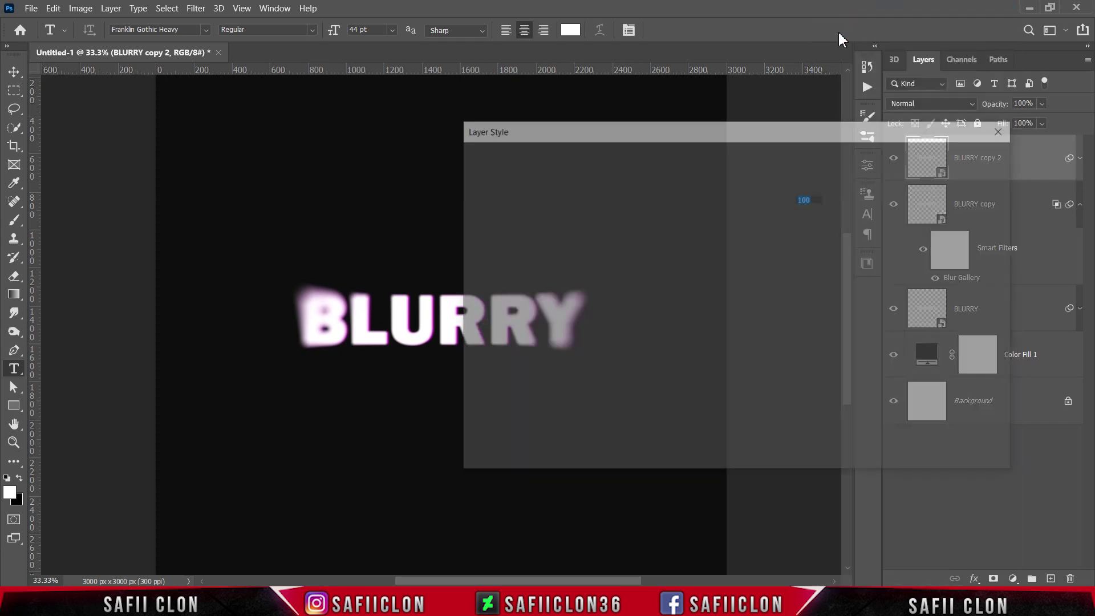
left_click_drag(619, 150, 736, 131)
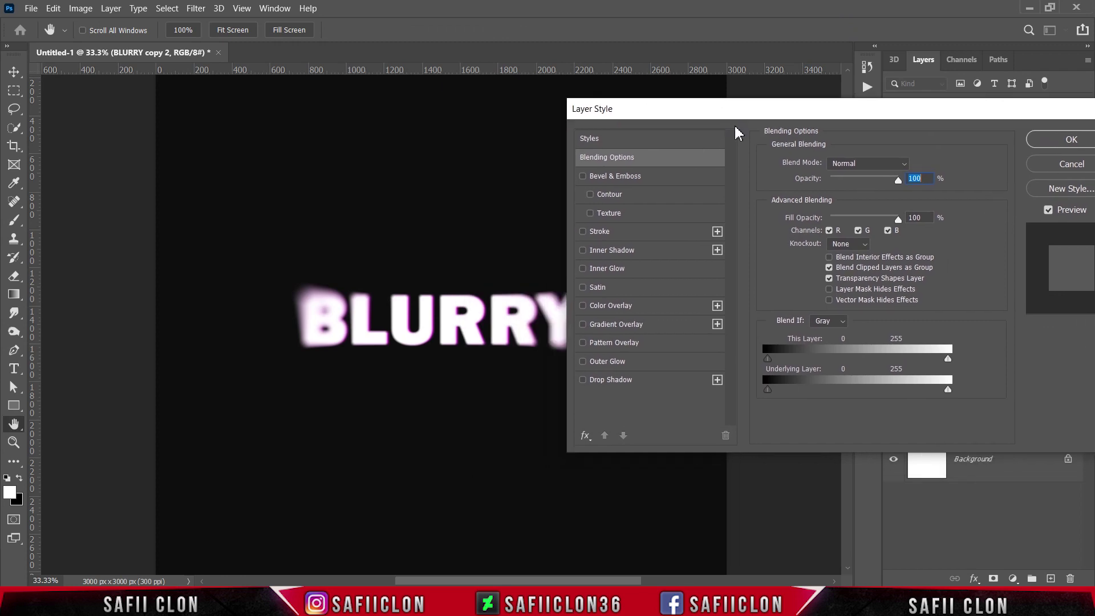
left_click(830, 230)
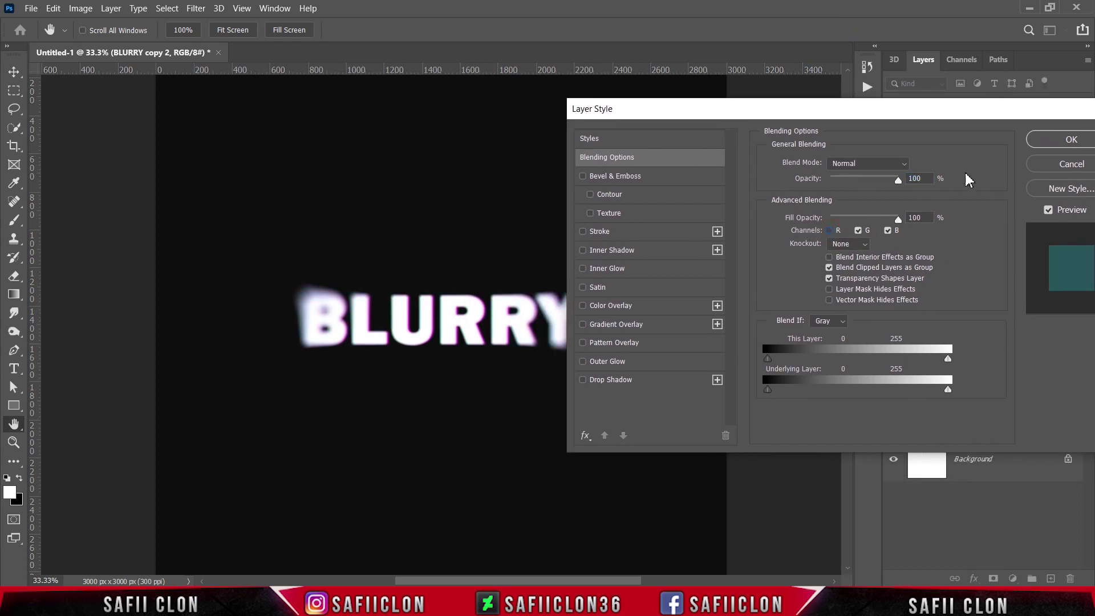
left_click(1057, 141)
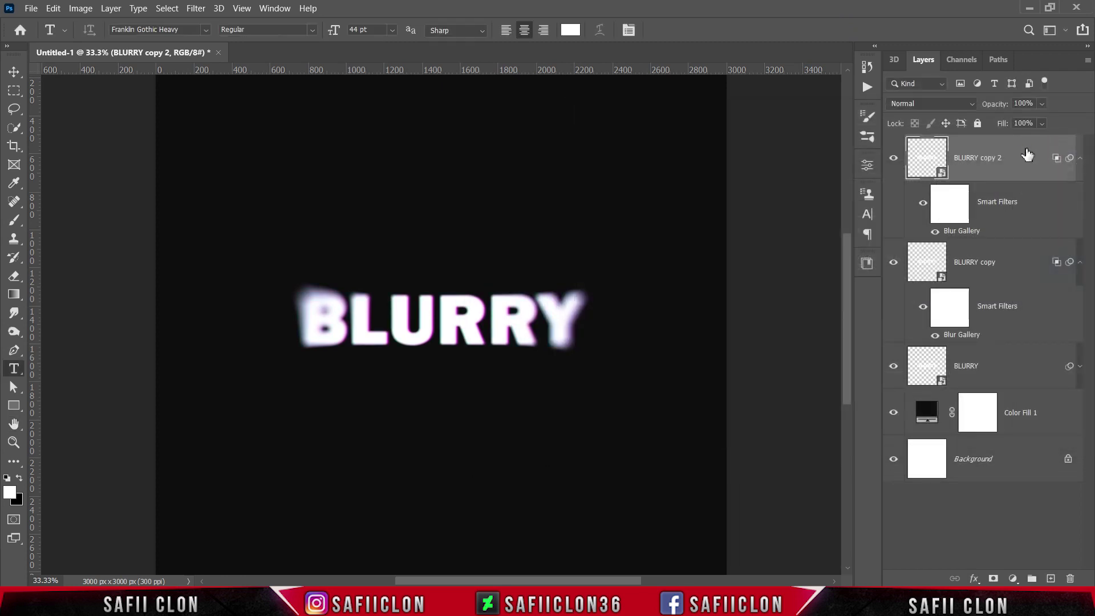
Nudge BLURRY copy 2 slightly left with Free Transform
key("ctrl+t")
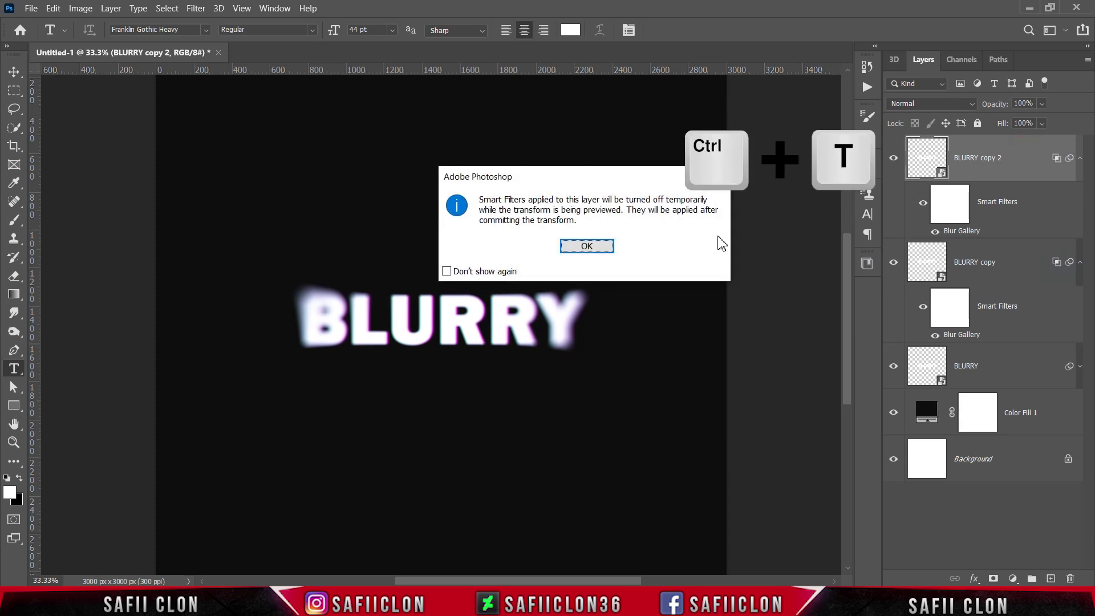
left_click(604, 252)
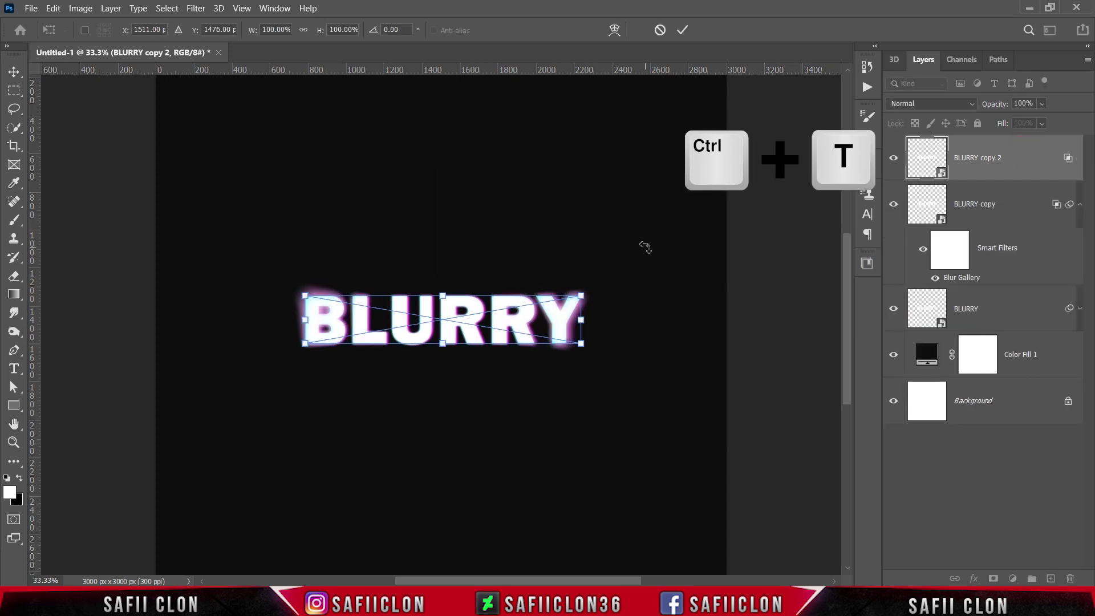
key("Left")
key("Left")
key("Left")
key("Left")
key("Left")
key("Left")
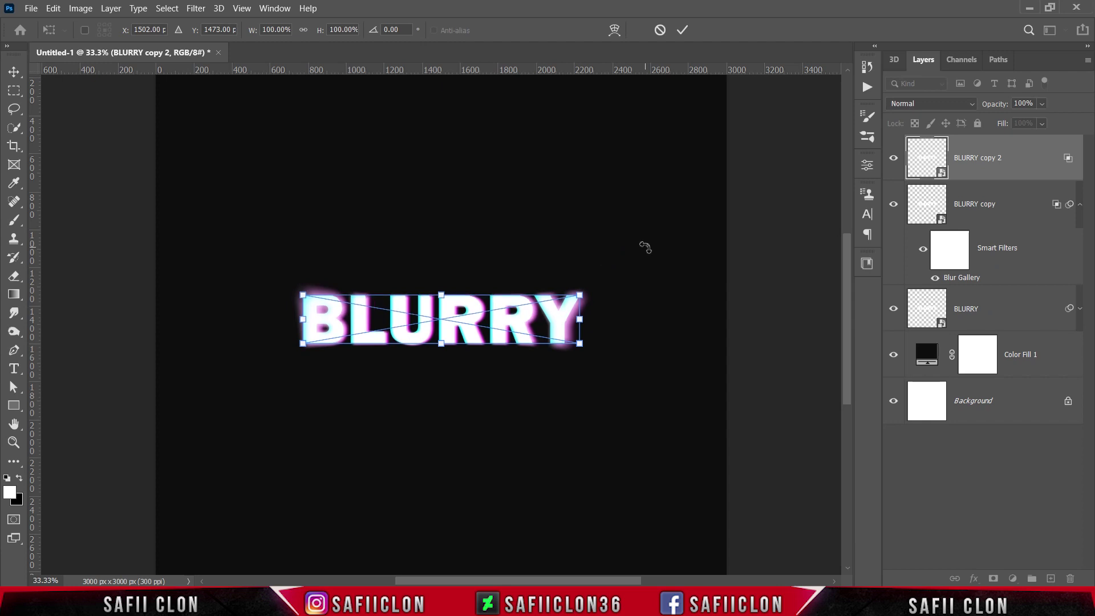
left_click(682, 28)
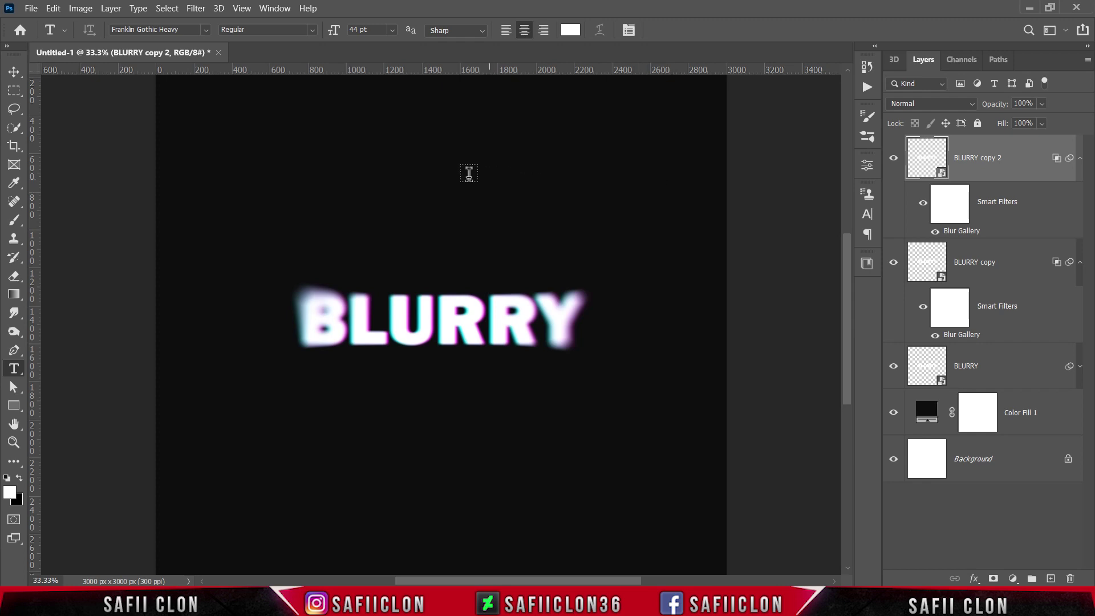
Apply a 6.6 px Gaussian Blur to BLURRY copy 2
left_click(195, 9)
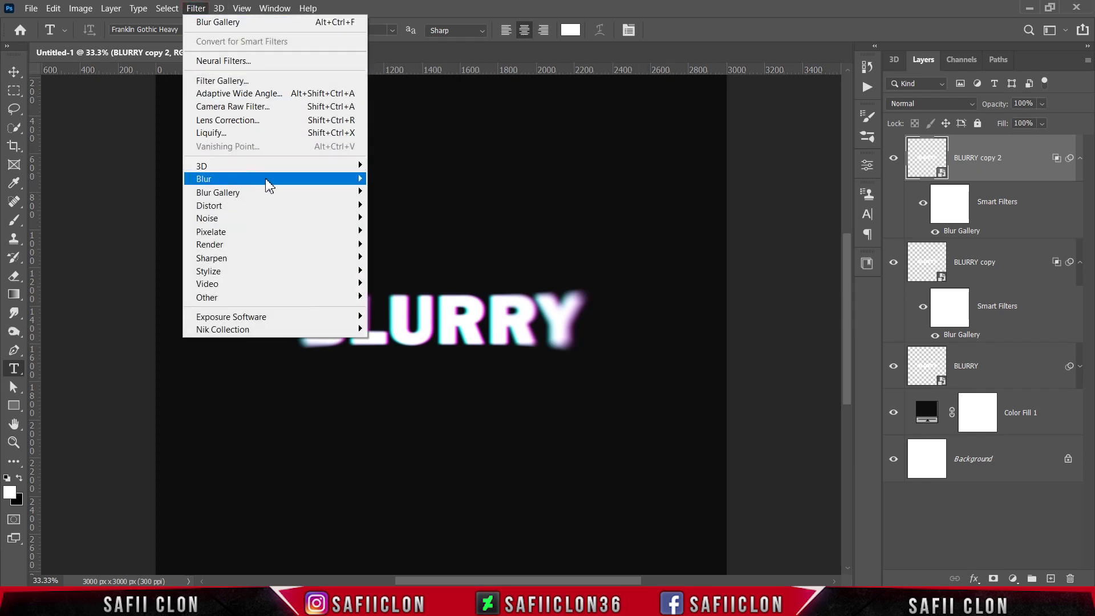
mouse_move(203, 179)
left_click(417, 233)
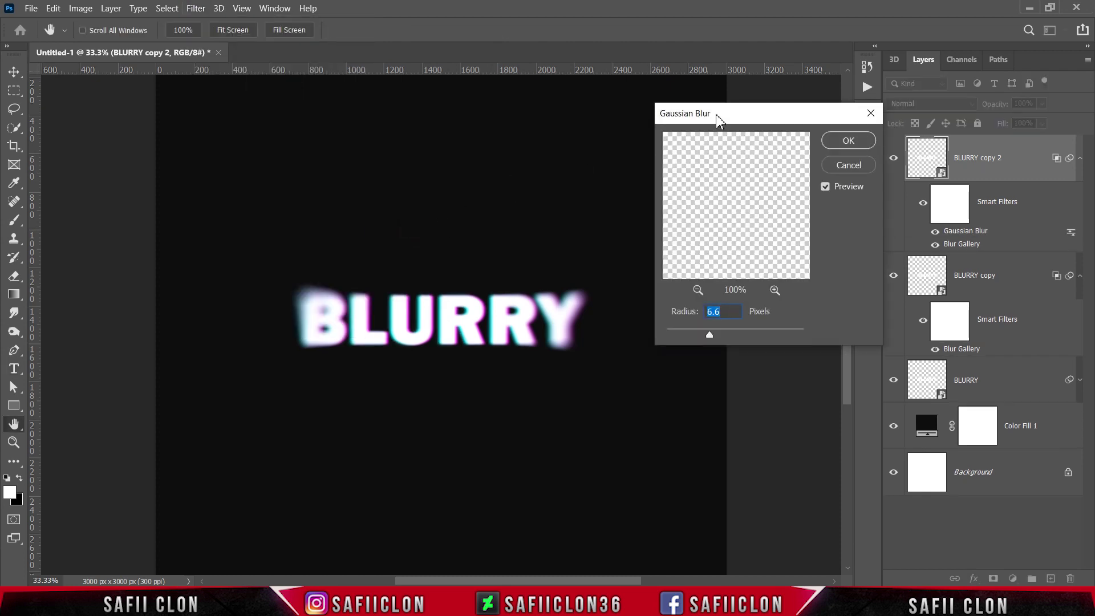
left_click_drag(717, 118, 734, 108)
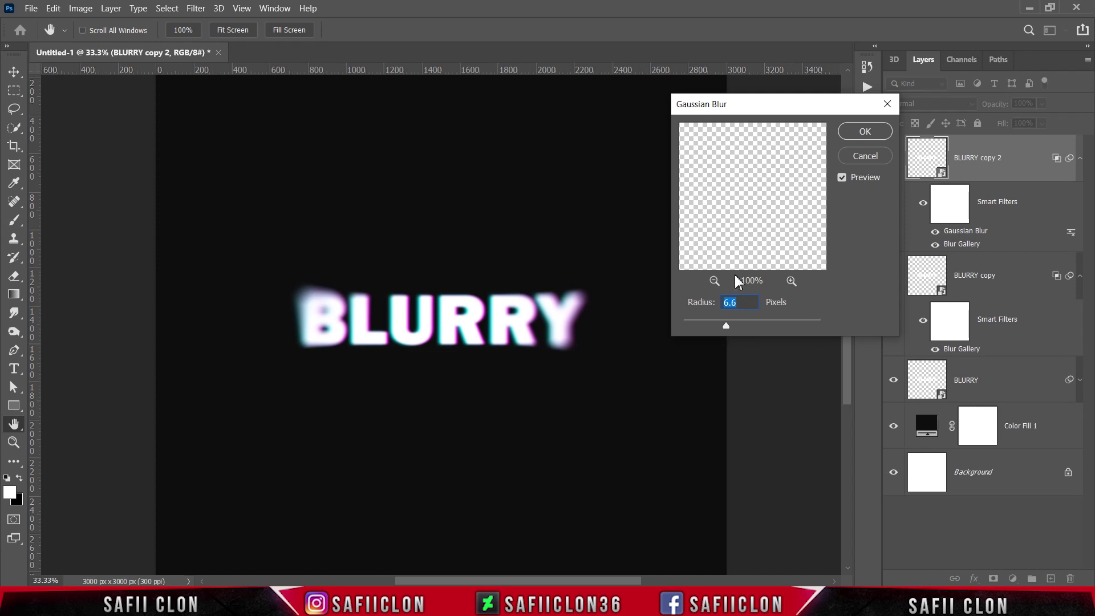
left_click(726, 323)
left_click(864, 131)
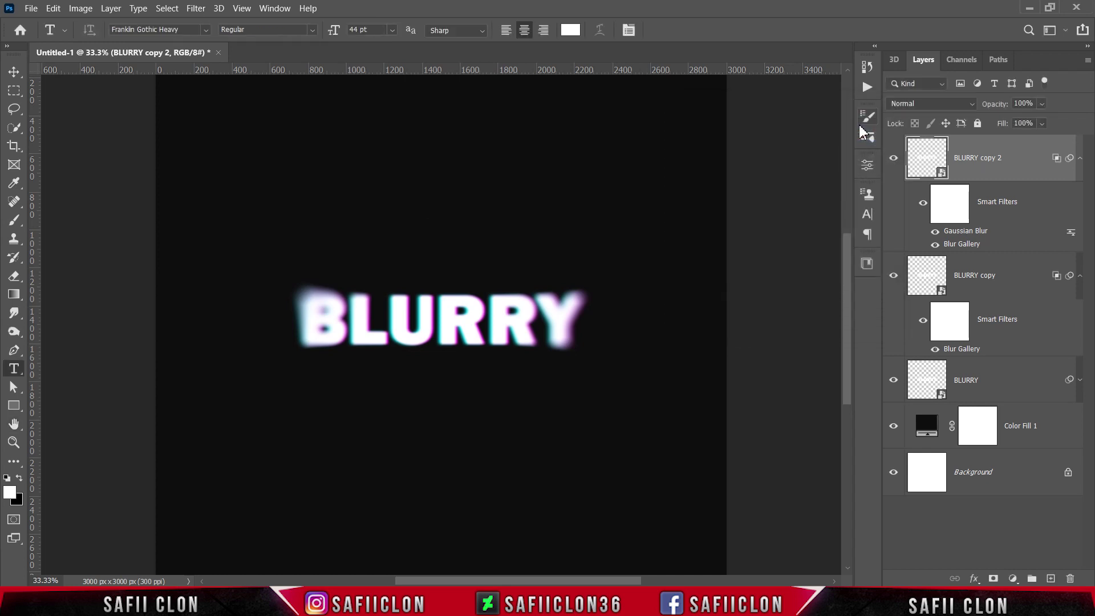
Apply a 34.6 px Gaussian Blur to BLURRY copy
left_click(1026, 279)
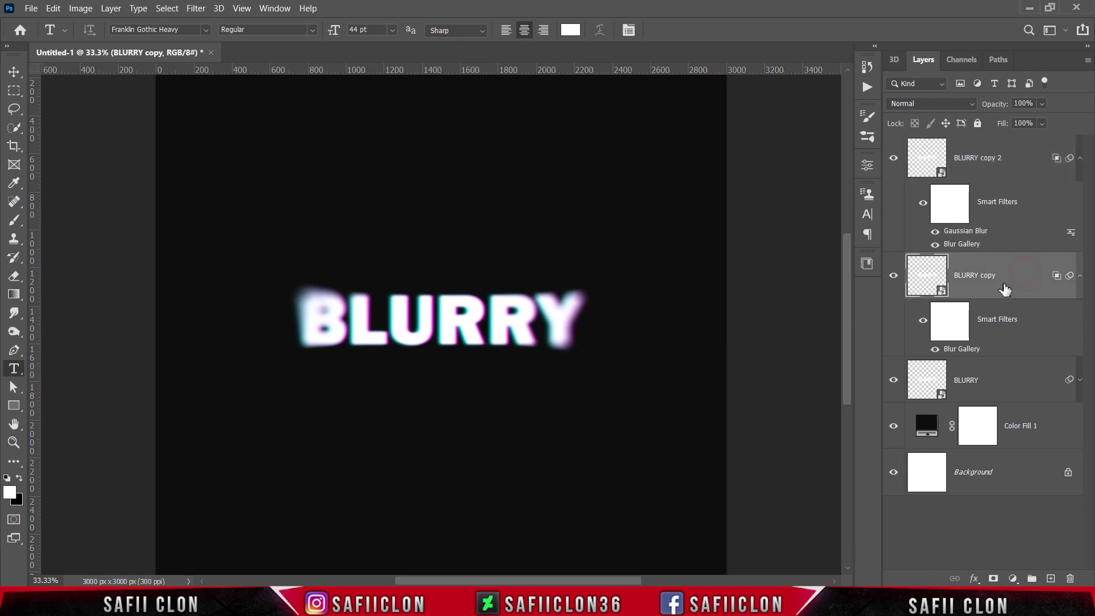
left_click(195, 9)
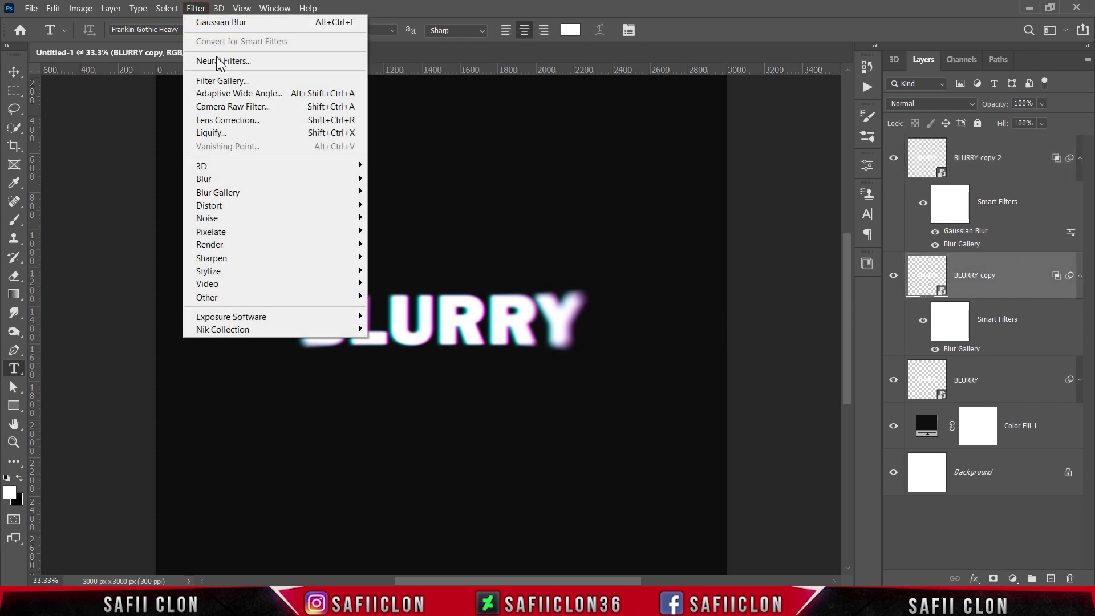
mouse_move(256, 179)
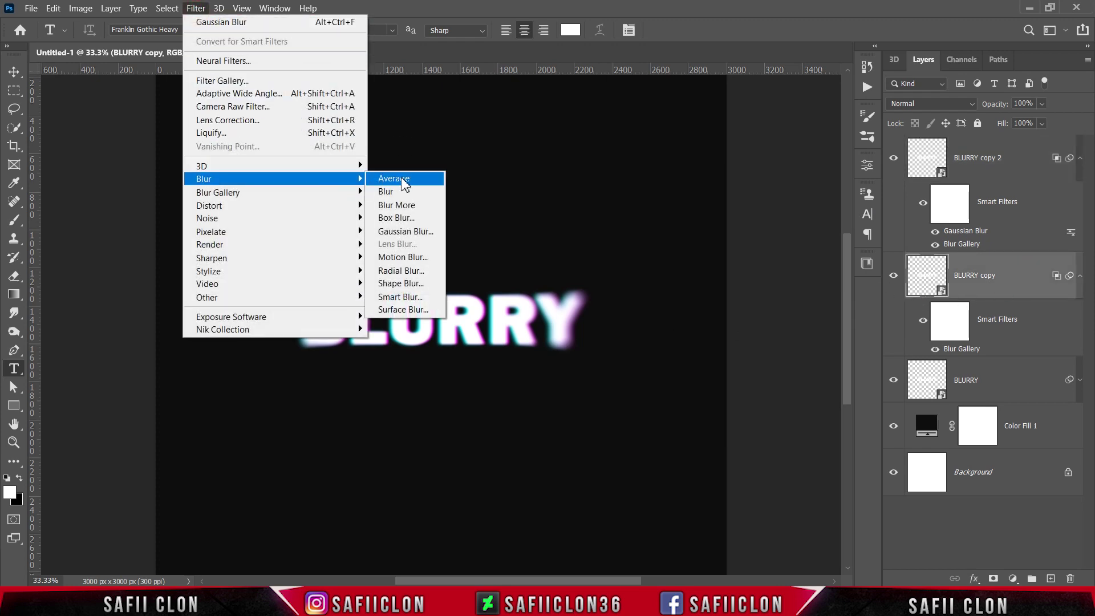
left_click(416, 231)
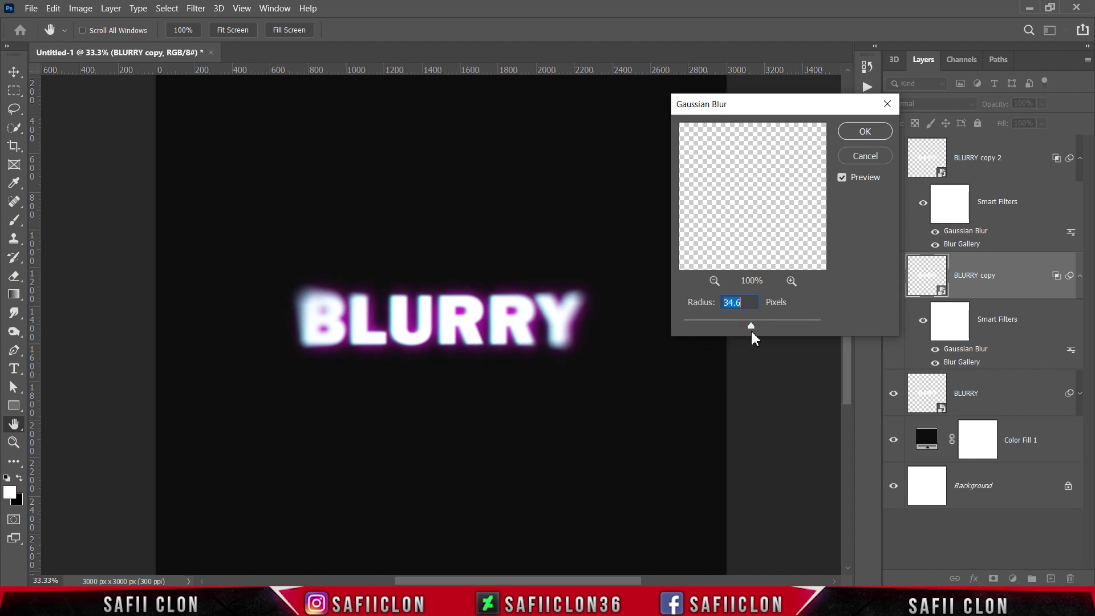
left_click(865, 131)
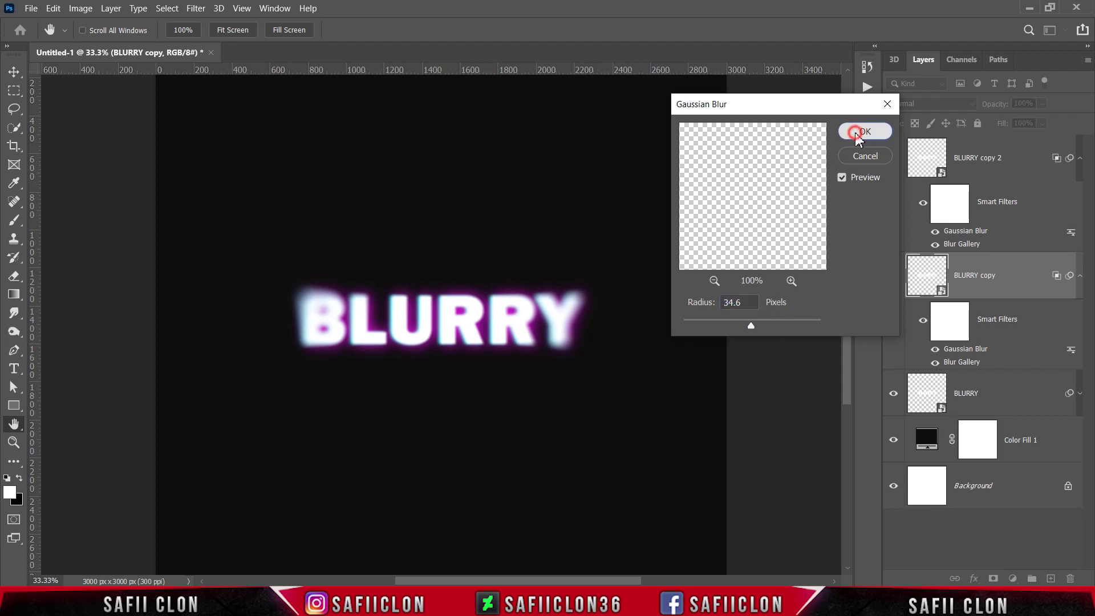
key("t")
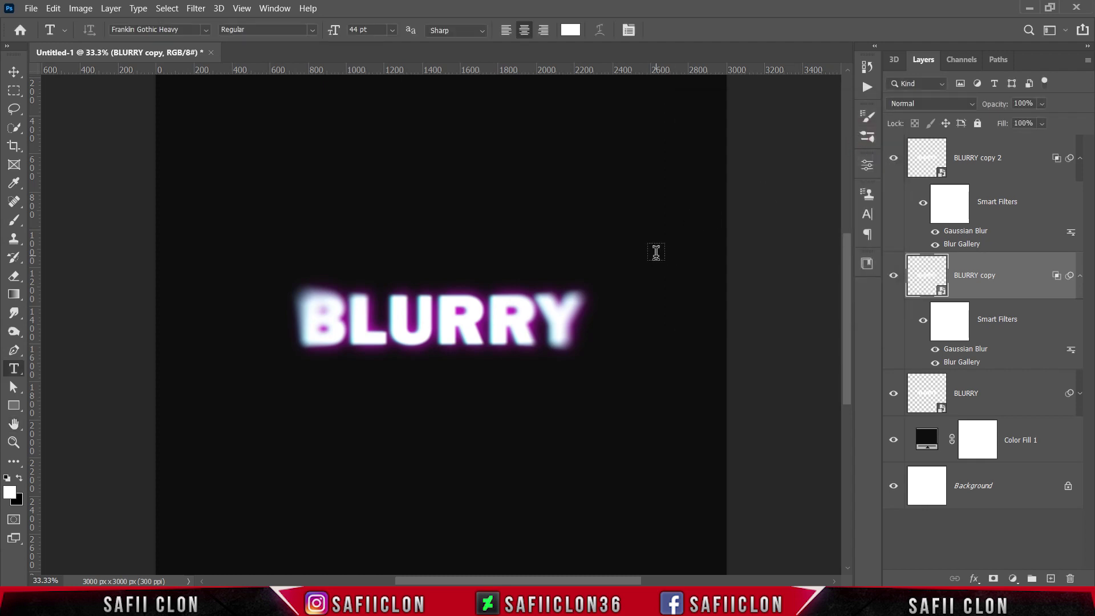
left_click(1014, 166)
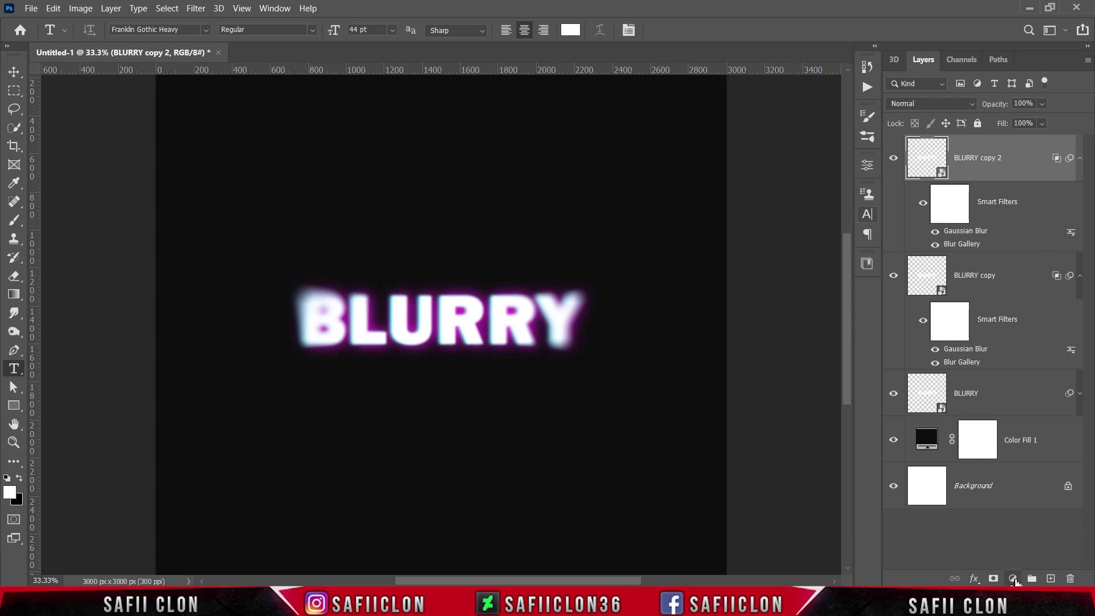
Add a Gradient Fill layer from the black-to-white preset, left stop pale yellow ffee7a
left_click(1012, 578)
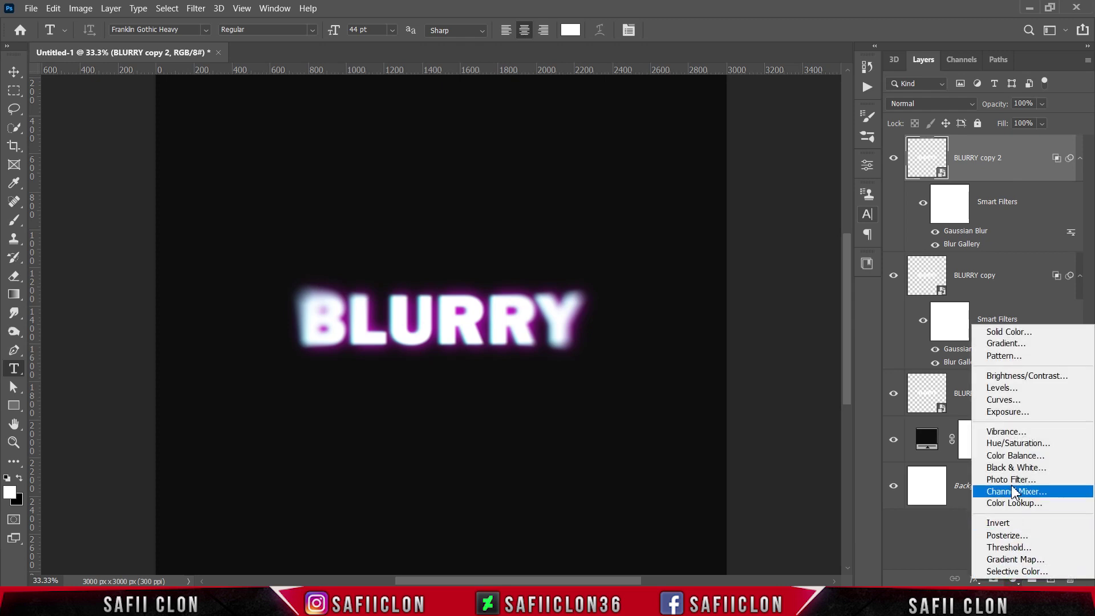
left_click(1006, 344)
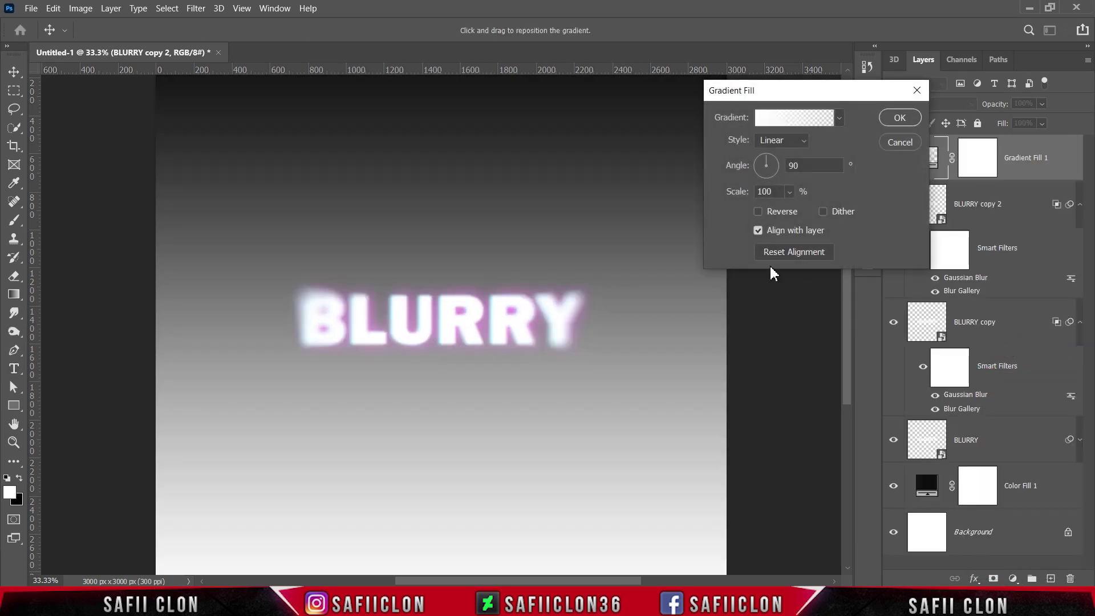
left_click(797, 119)
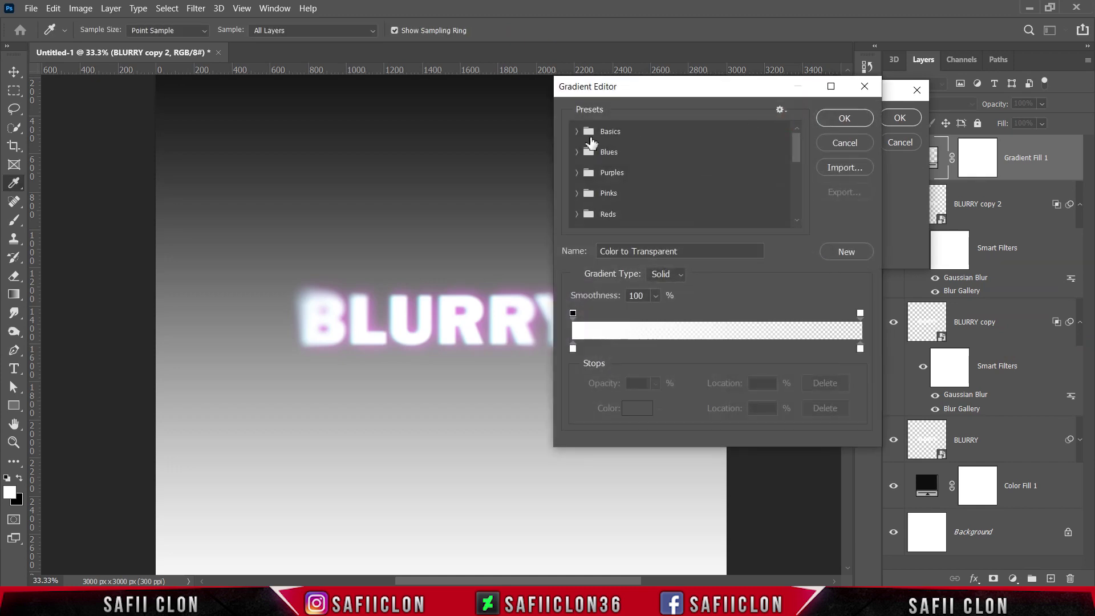
left_click(640, 152)
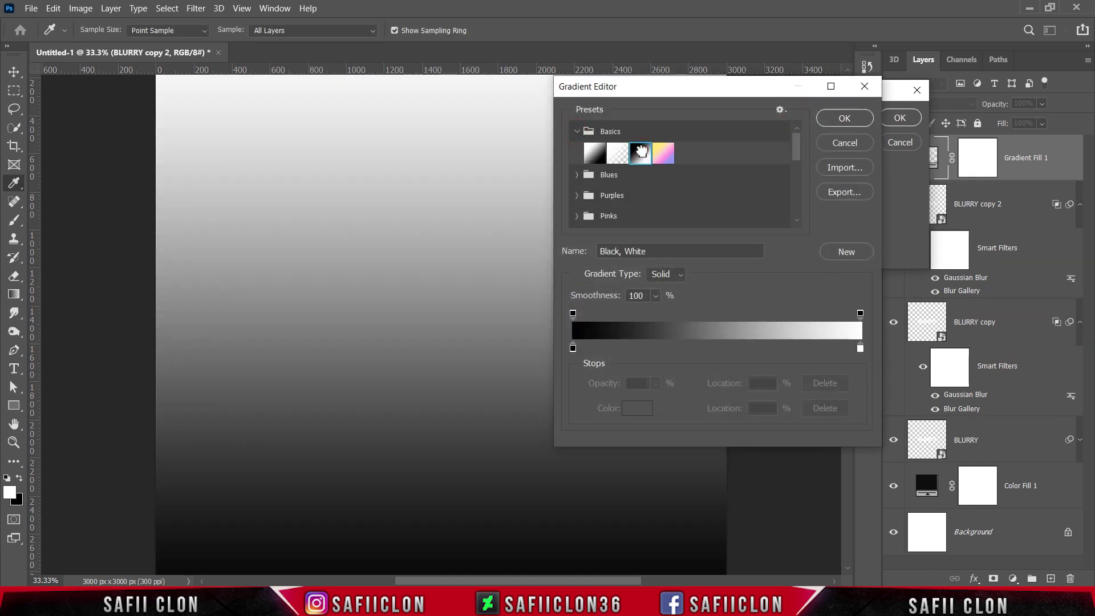
left_click(573, 348)
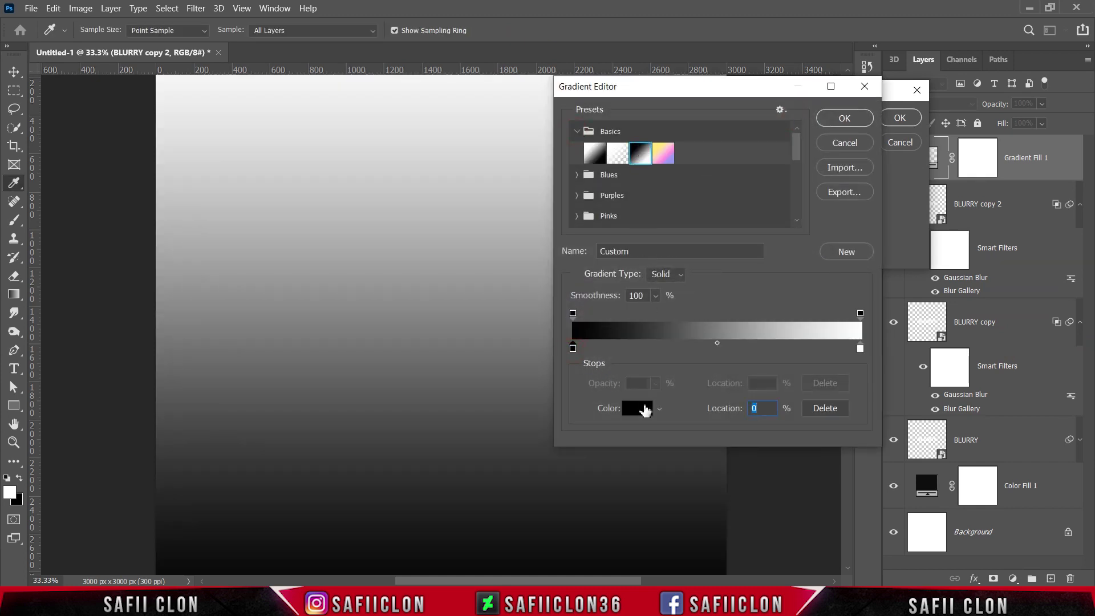
left_click(645, 409)
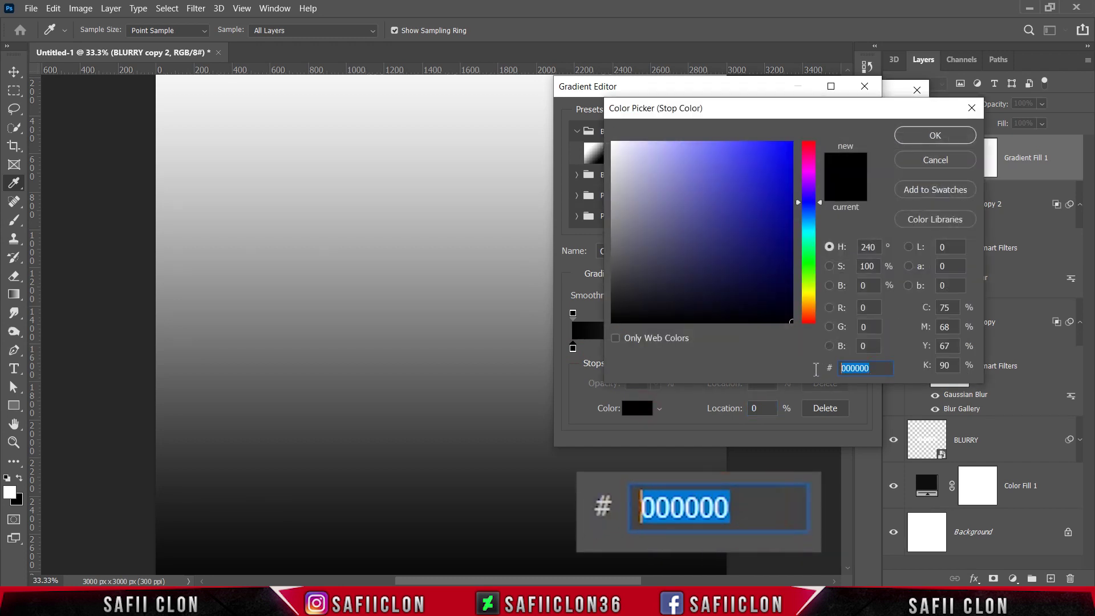
type("ffe")
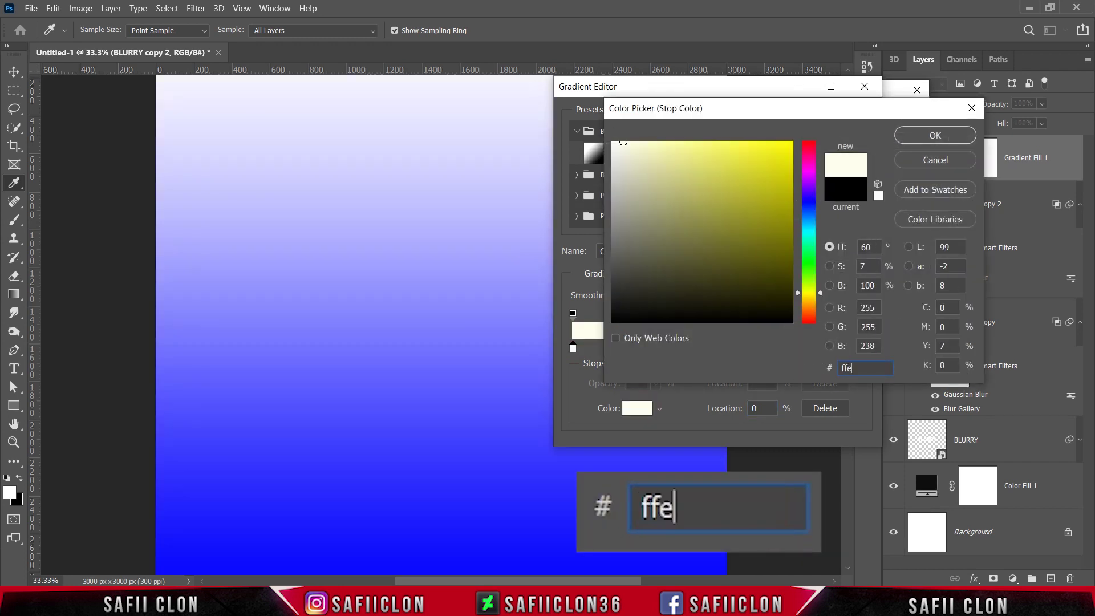
type("e7a")
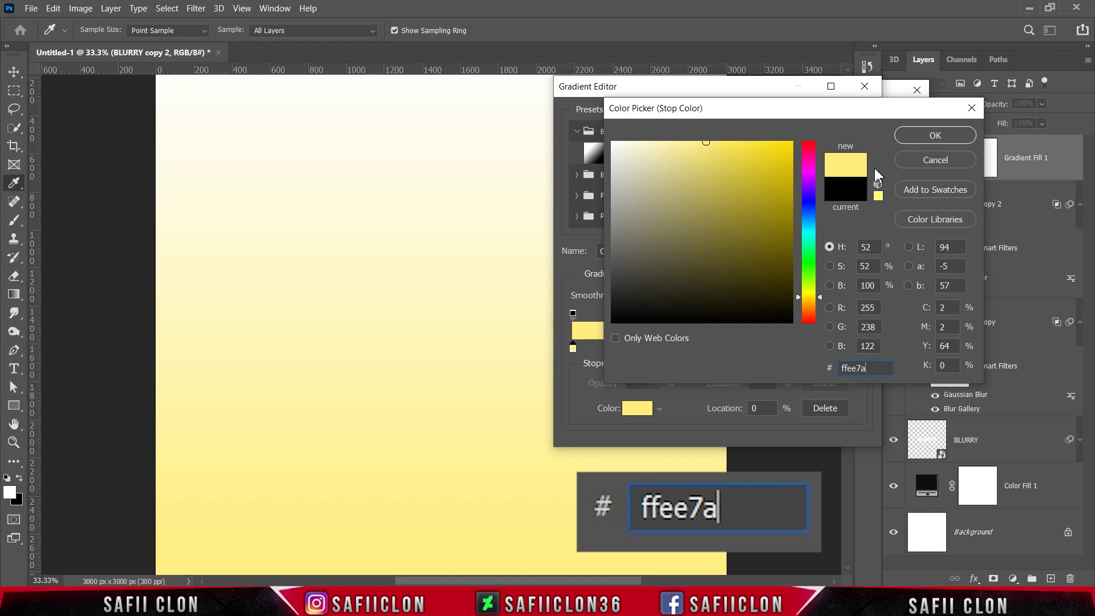
left_click(933, 136)
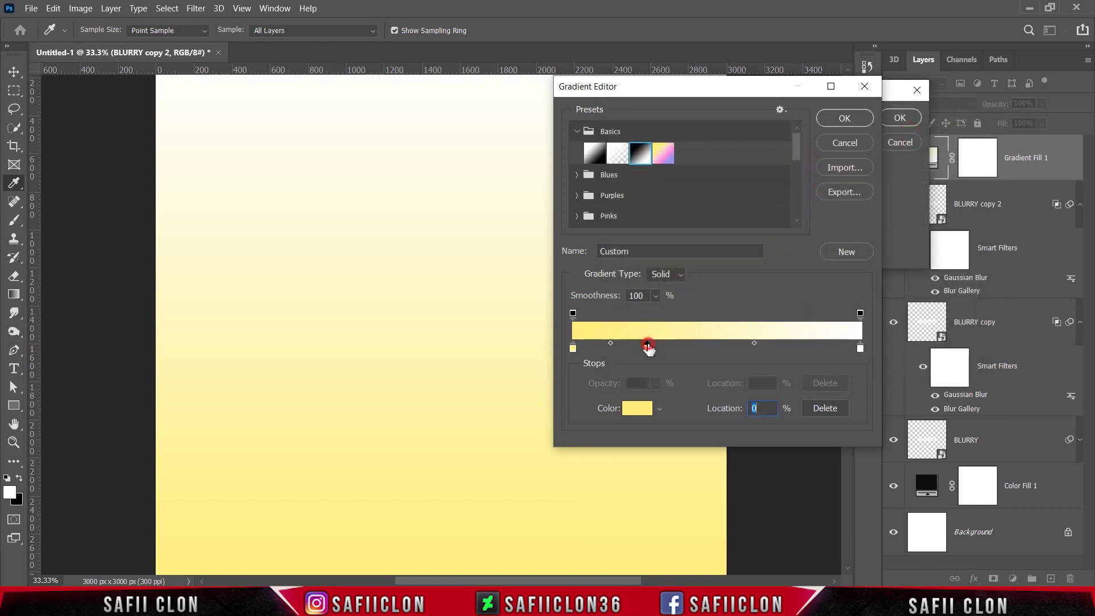
Add a light pink f8c7d5 gradient stop at 41%
left_click(647, 346)
left_click(638, 408)
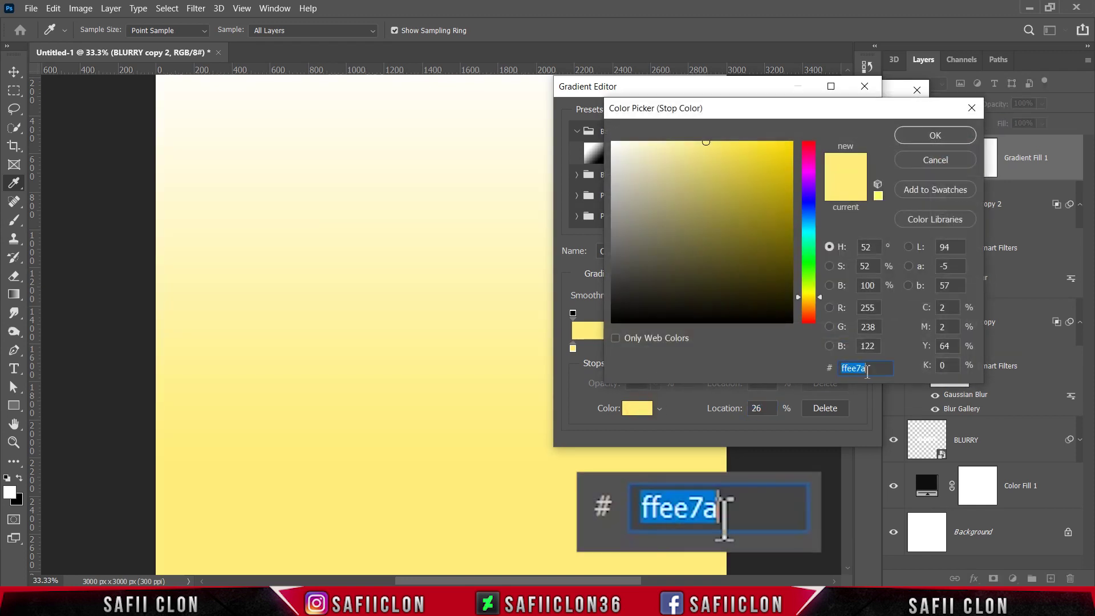
type("f")
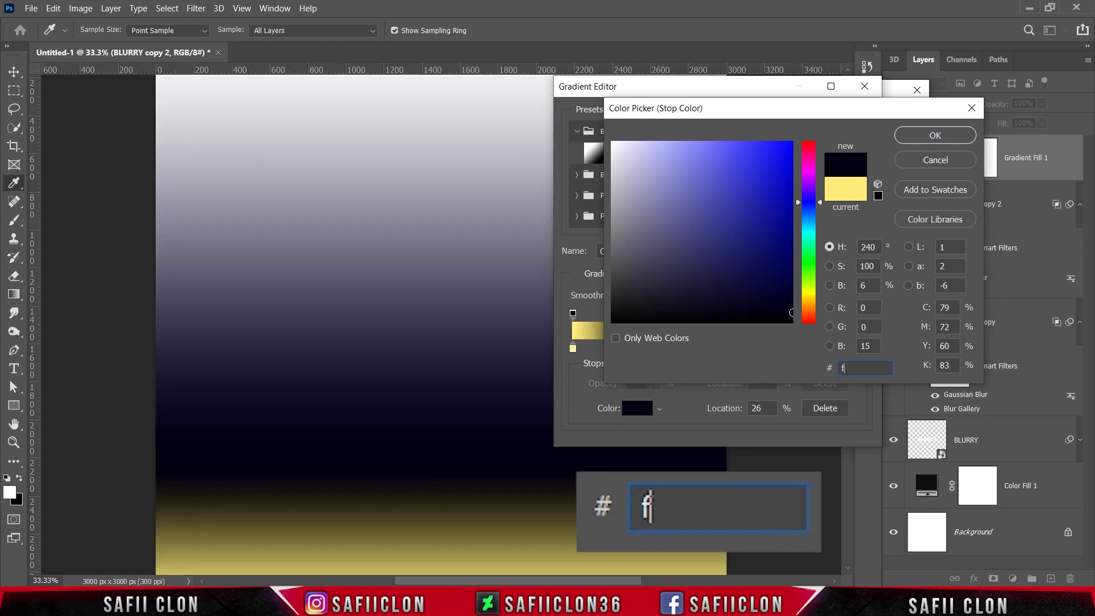
type("8c7d5")
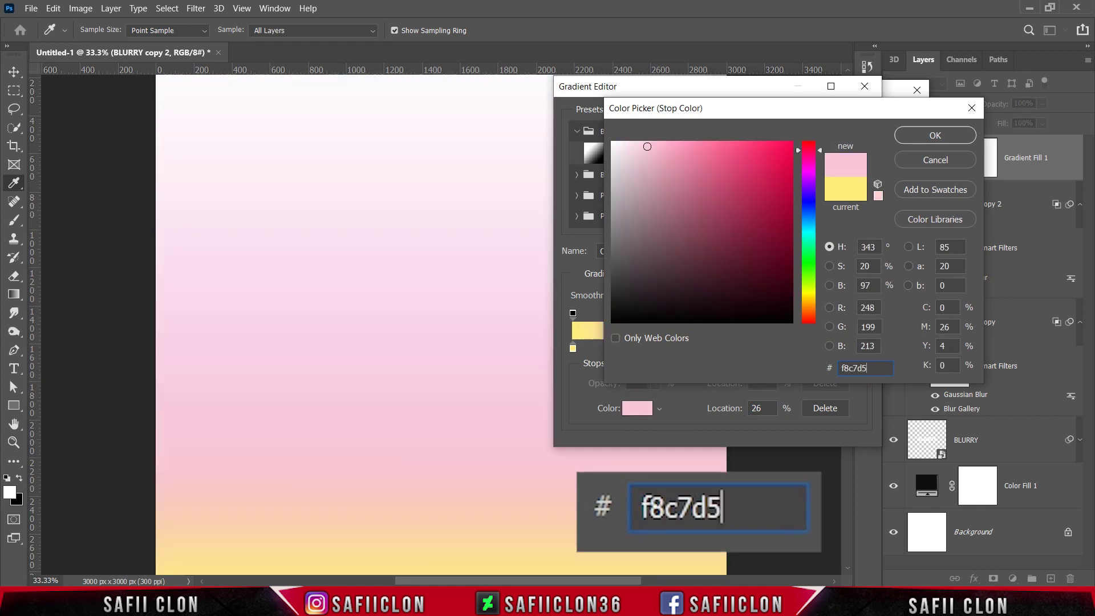
left_click(918, 134)
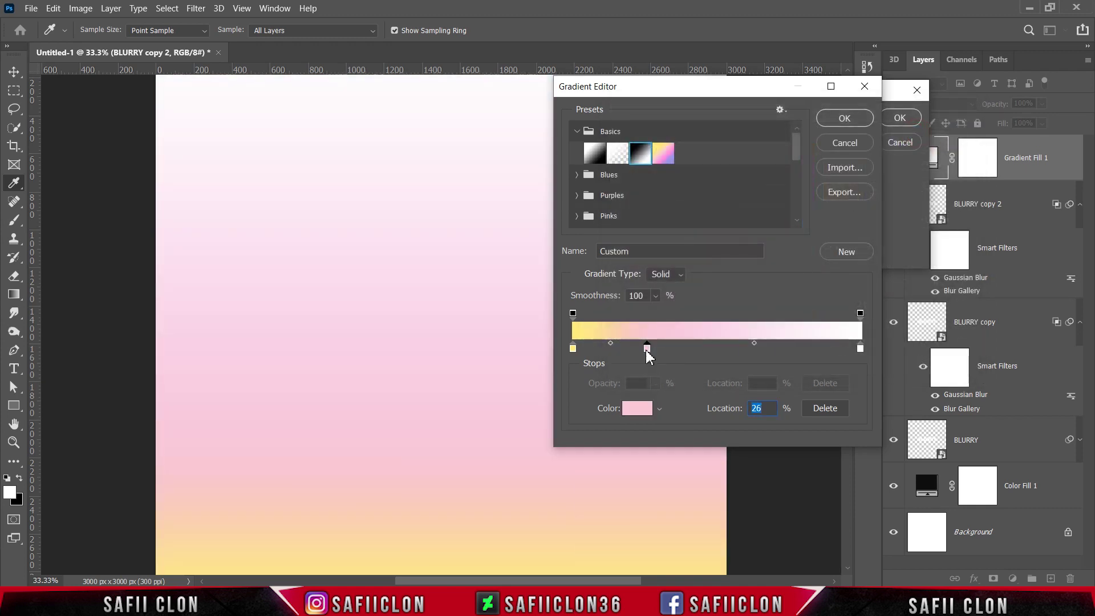
left_click_drag(649, 354, 693, 353)
Add a pink ff87d5 gradient stop at 71%
left_click(742, 349)
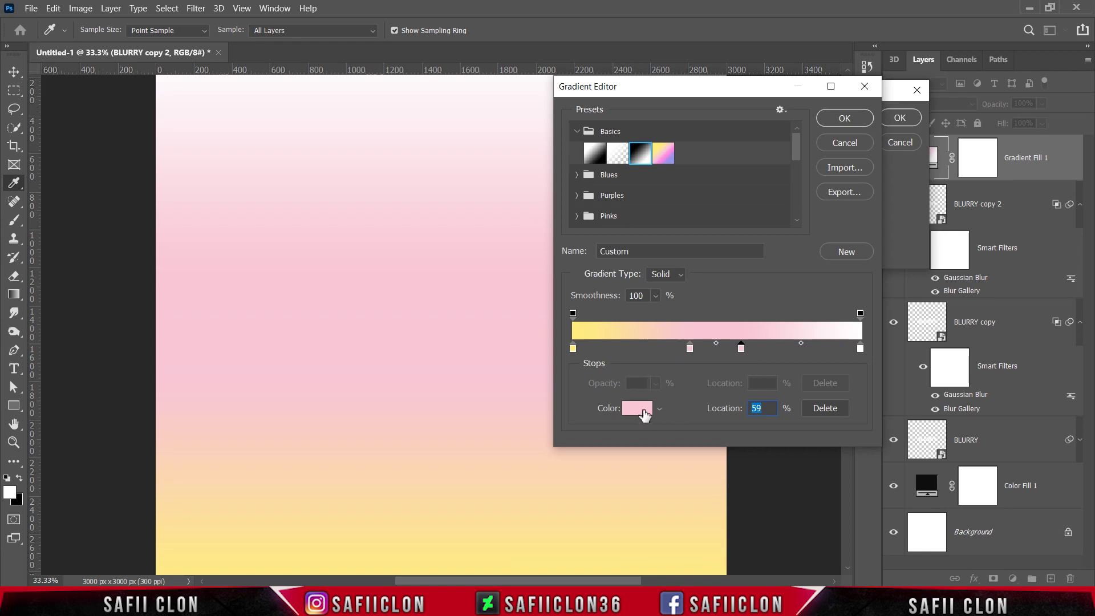
left_click(644, 415)
type("f")
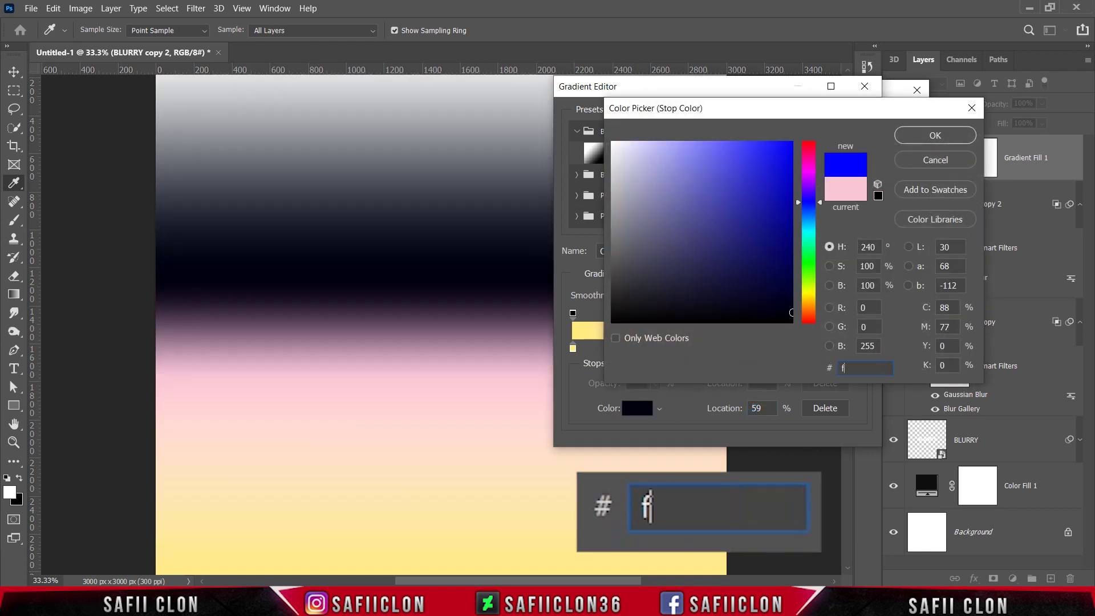
type("f87d")
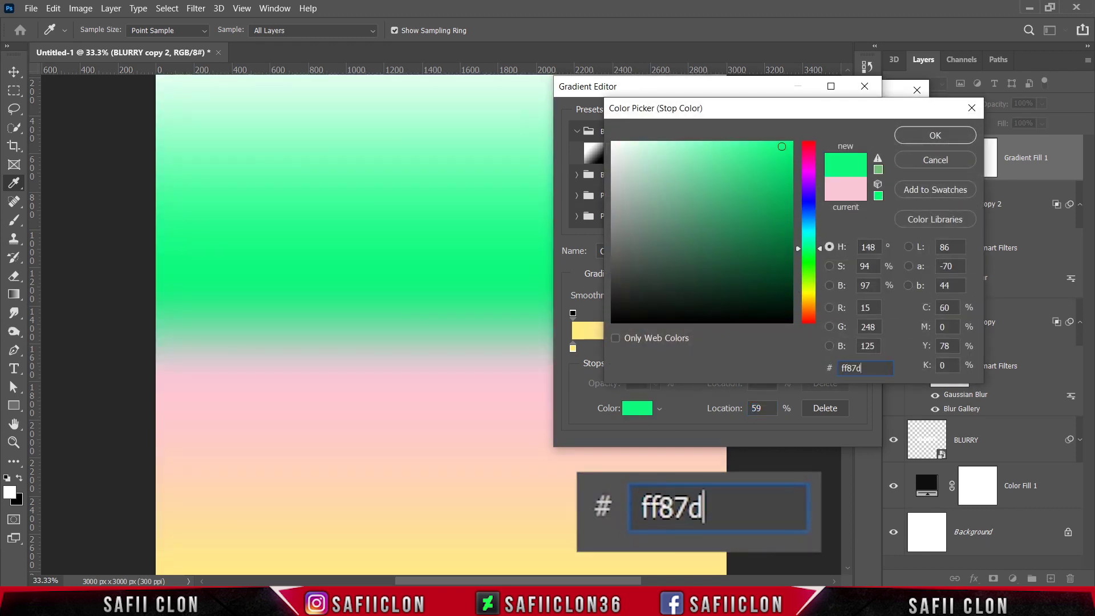
type("5")
left_click(929, 136)
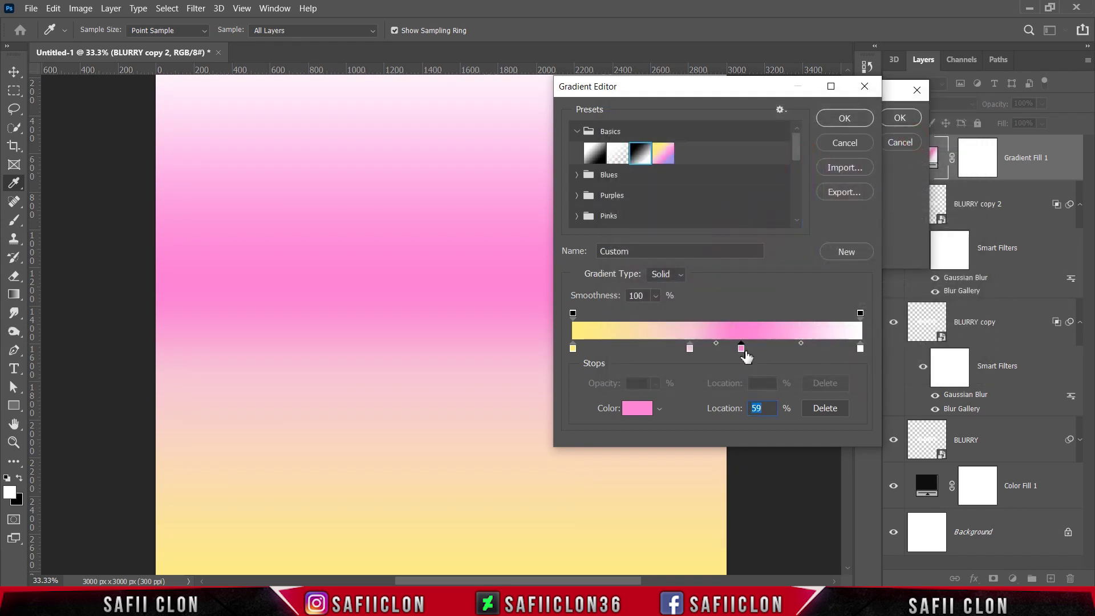
left_click_drag(742, 351, 781, 347)
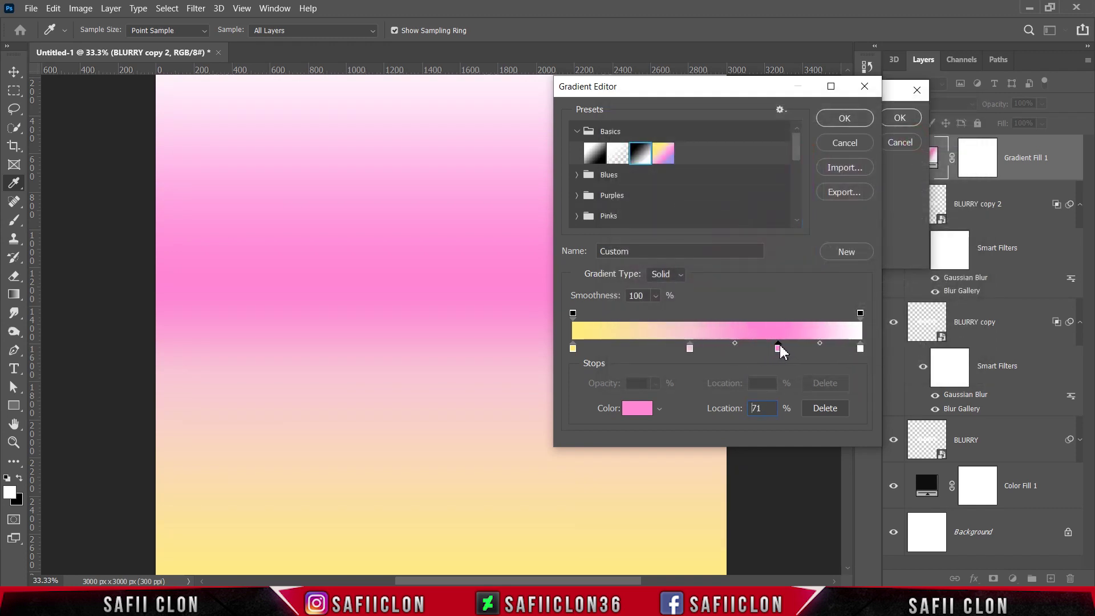
Set the right gradient stop to lavender 9995ef and apply the gradient fill
left_click(860, 348)
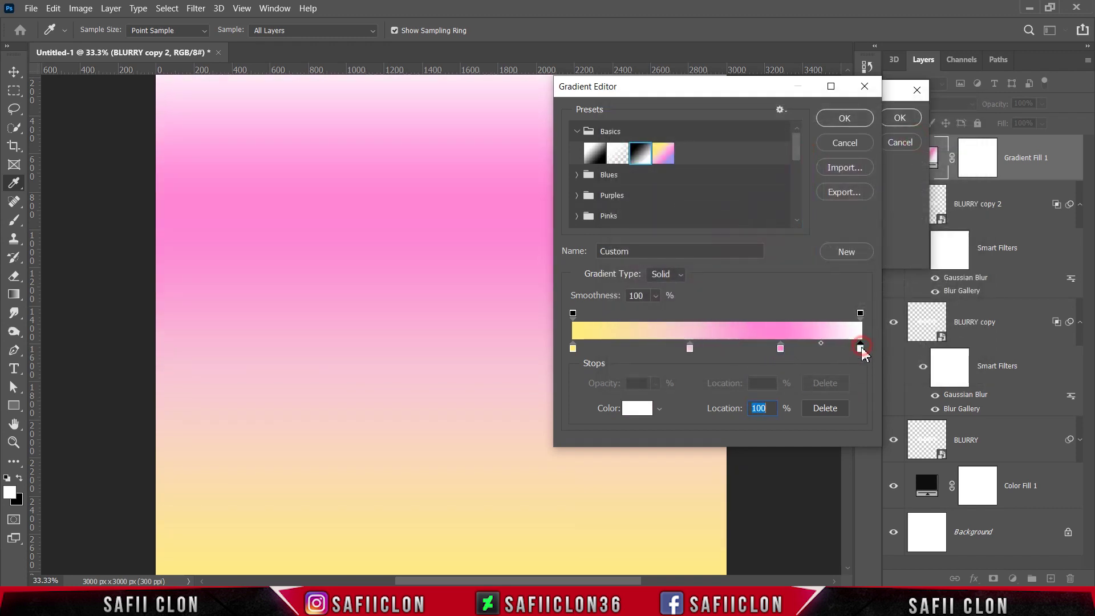
left_click(636, 411)
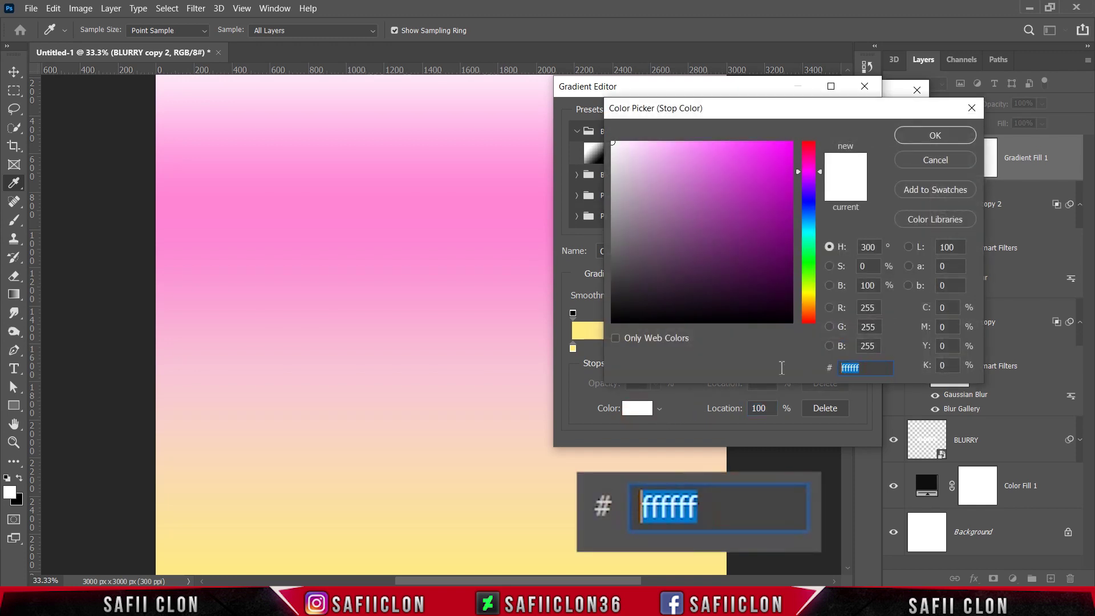
type("9995")
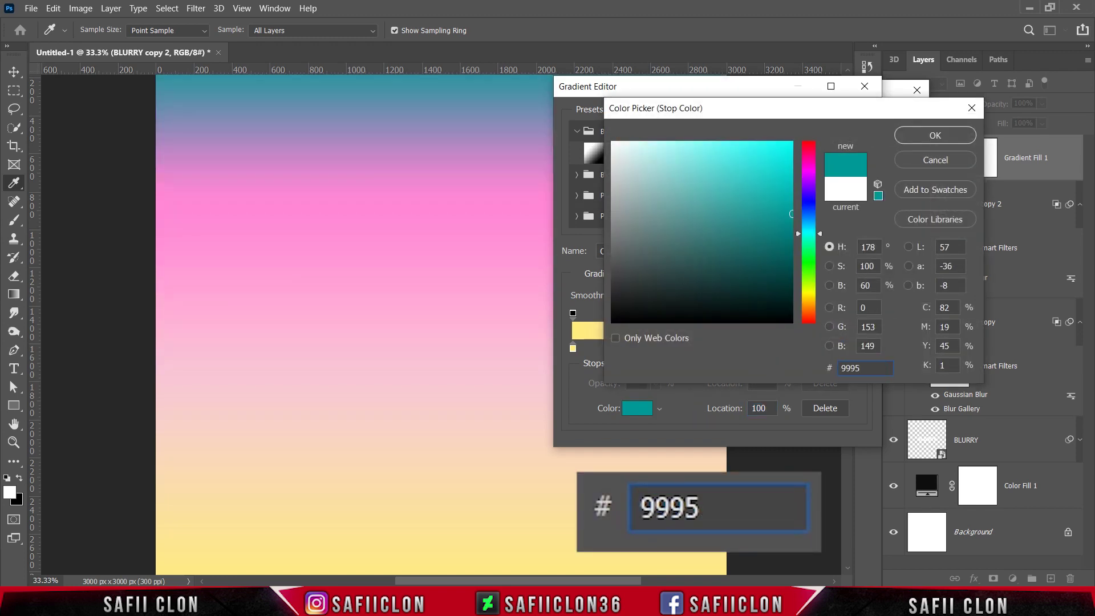
type("ef")
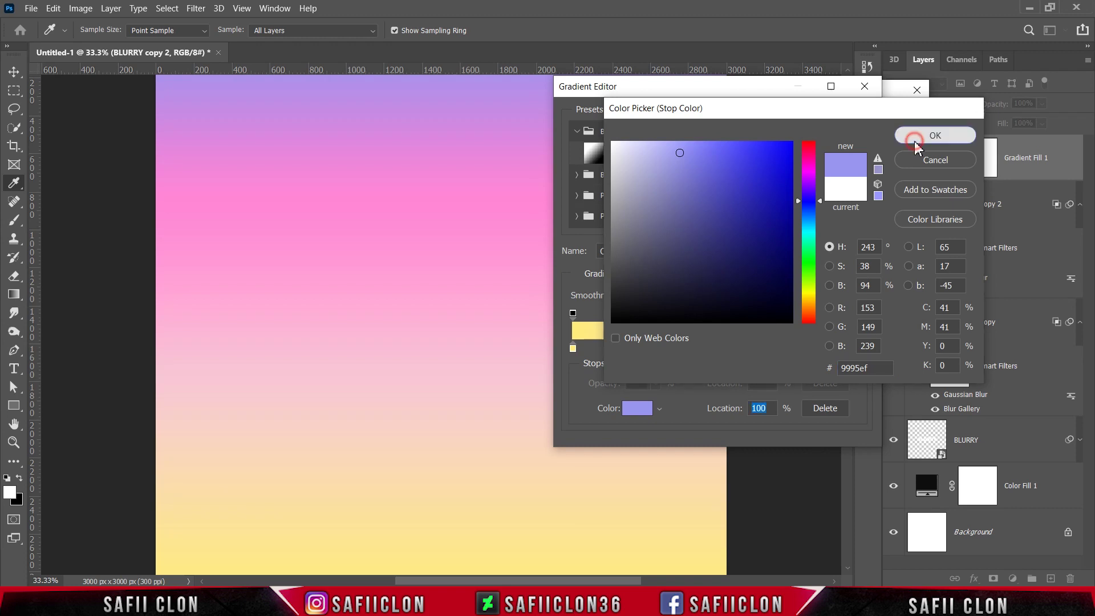
left_click(927, 136)
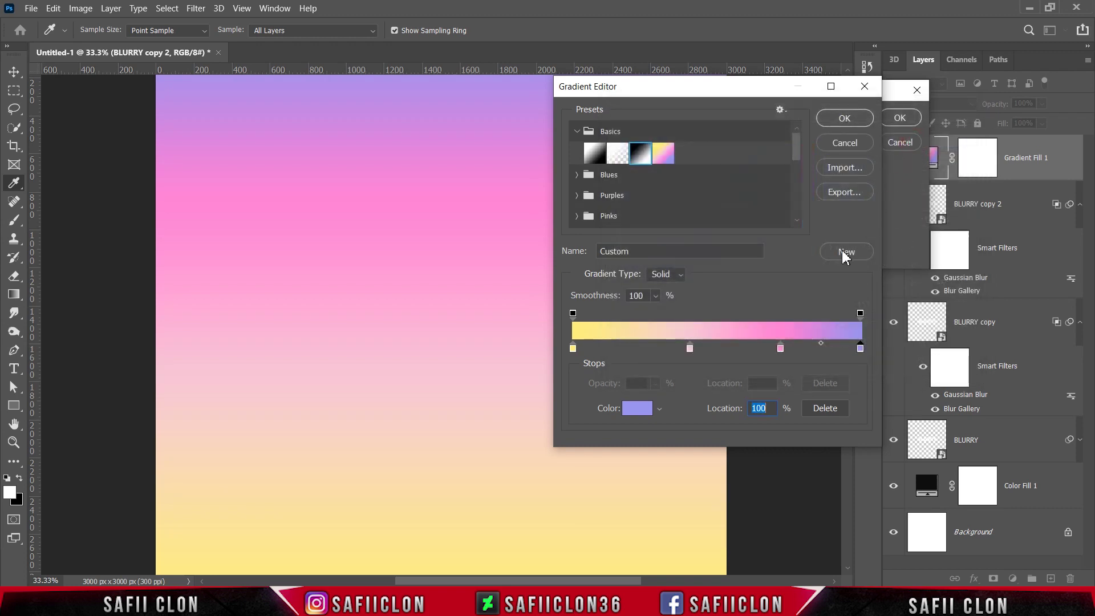
left_click(843, 121)
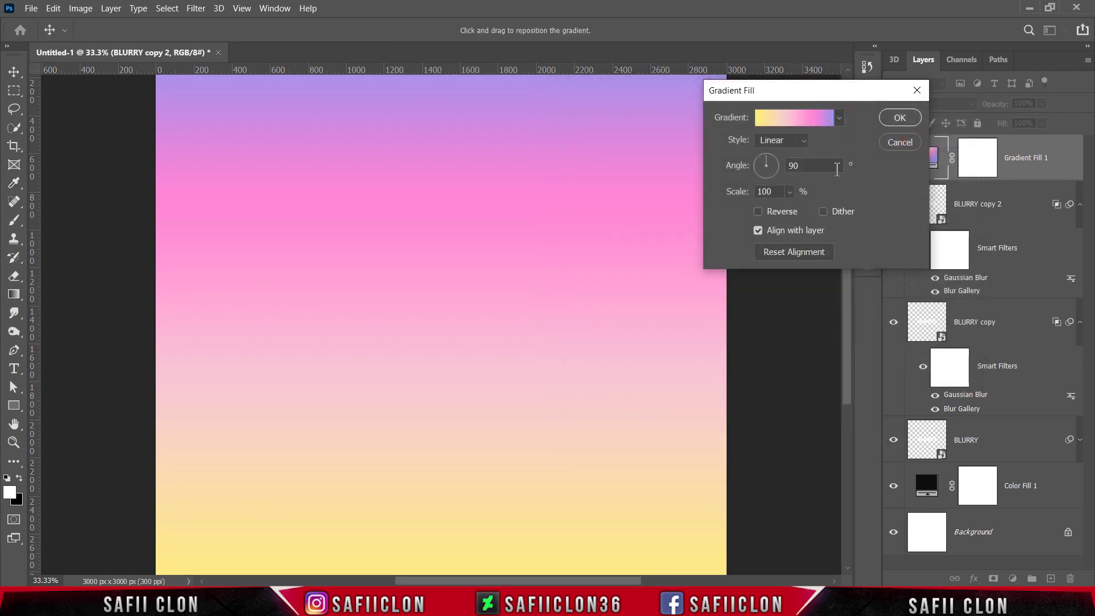
left_click(893, 119)
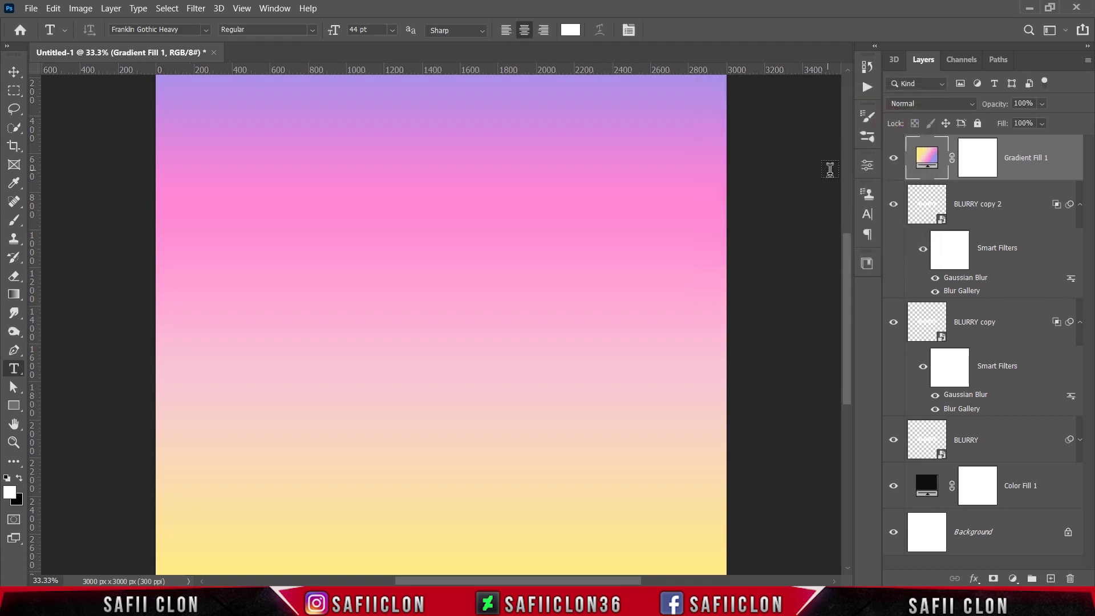
Convert Gradient Fill 1 to a smart object
right_click(1022, 152)
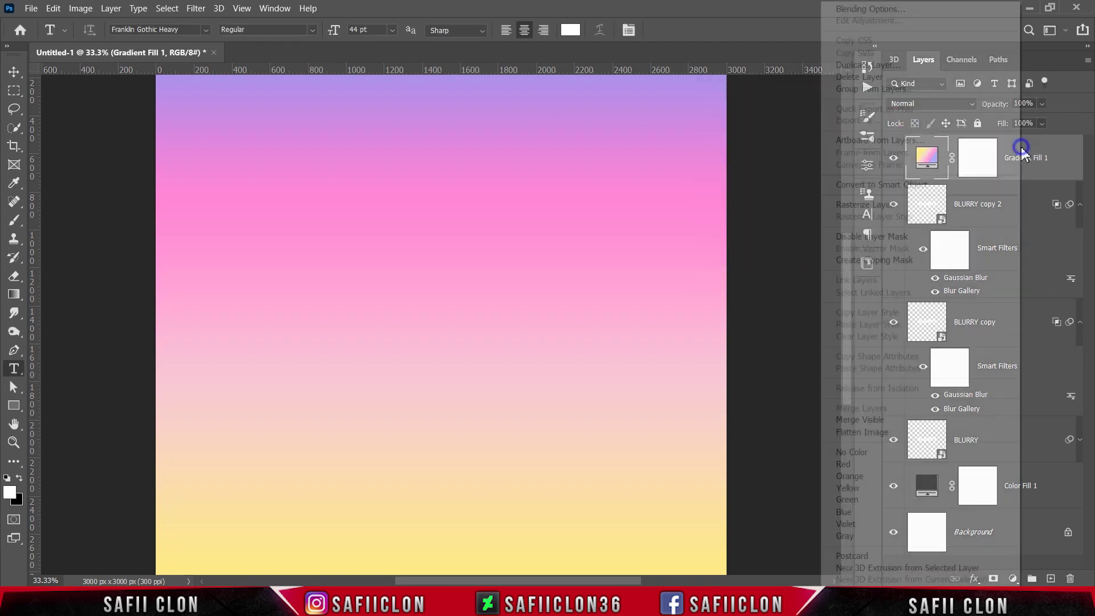
left_click(867, 184)
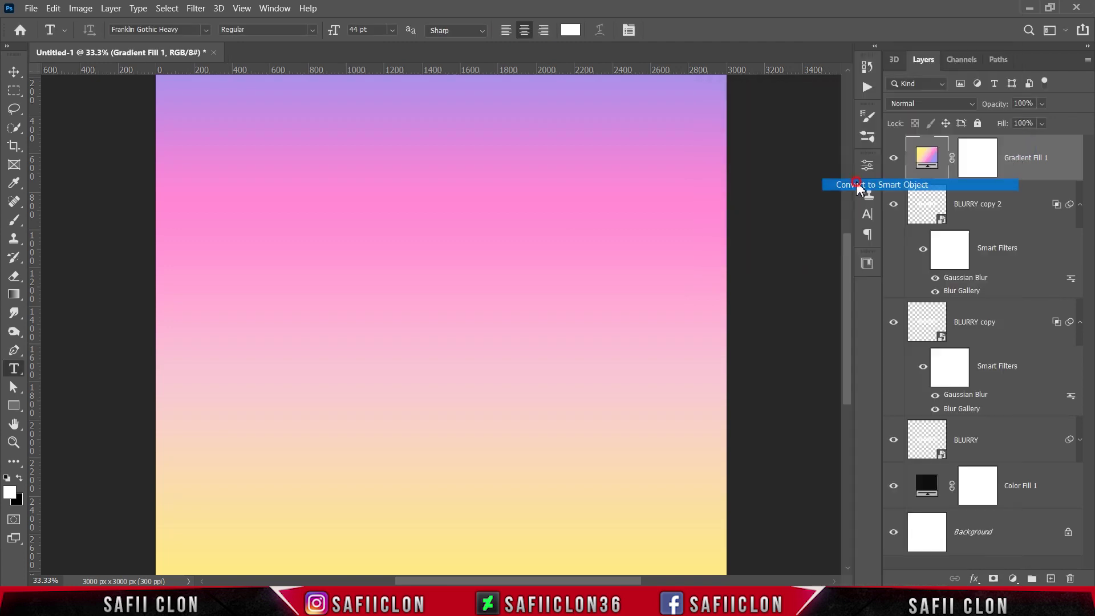
key("ctrl+minus")
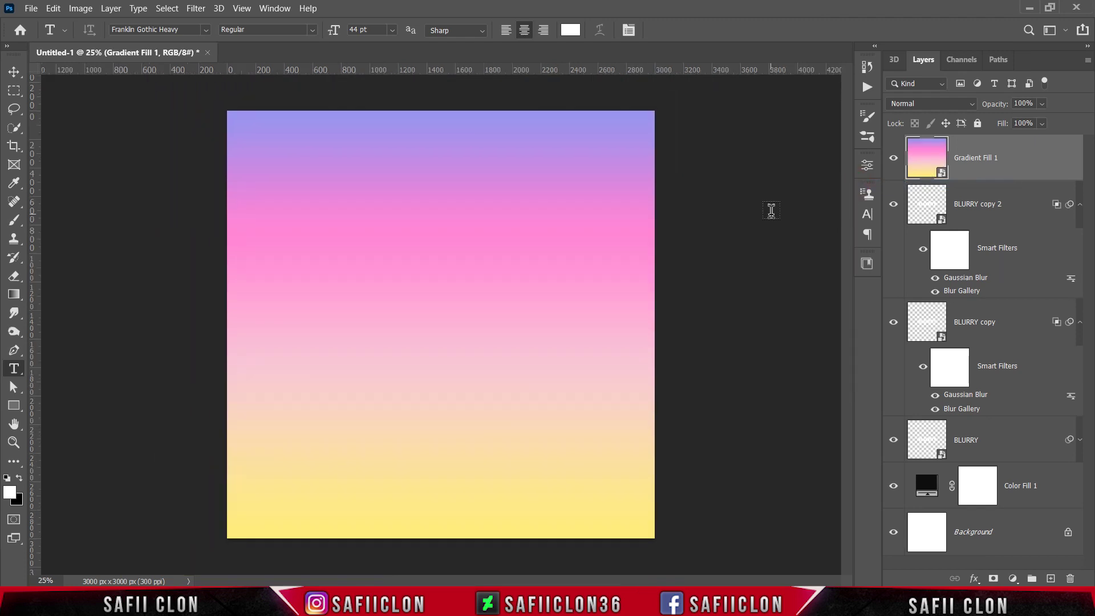
Swirl the gradient into marbled waves with Liquify Forward Warp strokes
left_click(196, 8)
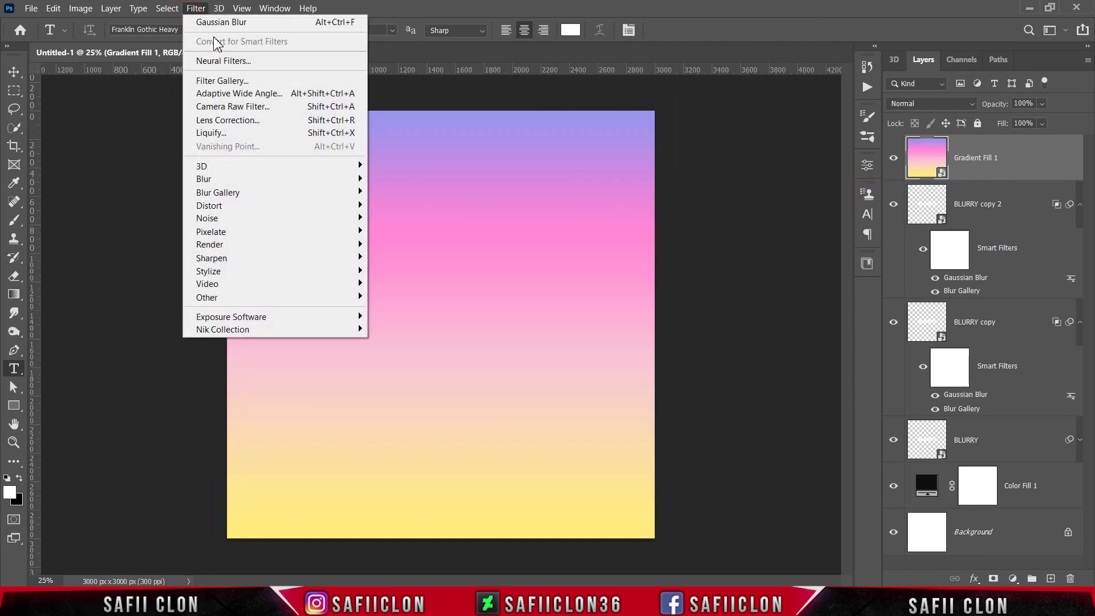
left_click(234, 135)
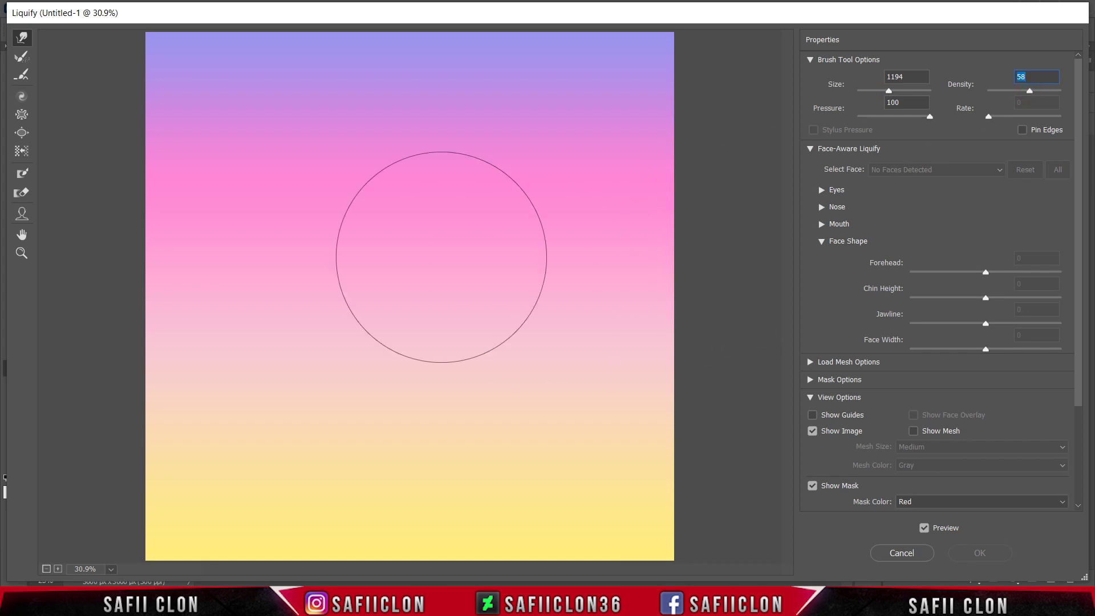
mouse_move(421, 152)
left_mouse_down()
mouse_move(306, 214)
mouse_move(344, 391)
left_mouse_up()
mouse_move(256, 376)
left_mouse_down()
mouse_move(313, 259)
mouse_move(435, 332)
mouse_move(545, 67)
mouse_move(582, 439)
mouse_move(320, 371)
mouse_move(445, 40)
mouse_move(588, 499)
mouse_move(362, 147)
mouse_move(616, 207)
mouse_move(469, 310)
mouse_move(257, 501)
mouse_move(183, 457)
mouse_move(391, 525)
mouse_move(242, 247)
mouse_move(415, 427)
mouse_move(361, 288)
mouse_move(403, 117)
mouse_move(304, 174)
mouse_move(256, 127)
mouse_move(383, 411)
mouse_move(220, 489)
mouse_move(125, 251)
mouse_move(159, 97)
mouse_move(574, 110)
mouse_move(647, 476)
mouse_move(495, 386)
mouse_move(553, 367)
mouse_move(354, 232)
mouse_move(303, 222)
mouse_move(391, 135)
mouse_move(440, 159)
mouse_move(581, 135)
mouse_move(594, 266)
mouse_move(247, 354)
mouse_move(484, 415)
mouse_move(554, 508)
mouse_move(541, 214)
left_mouse_up()
key("bracketleft")
key("bracketleft")
key("bracketleft")
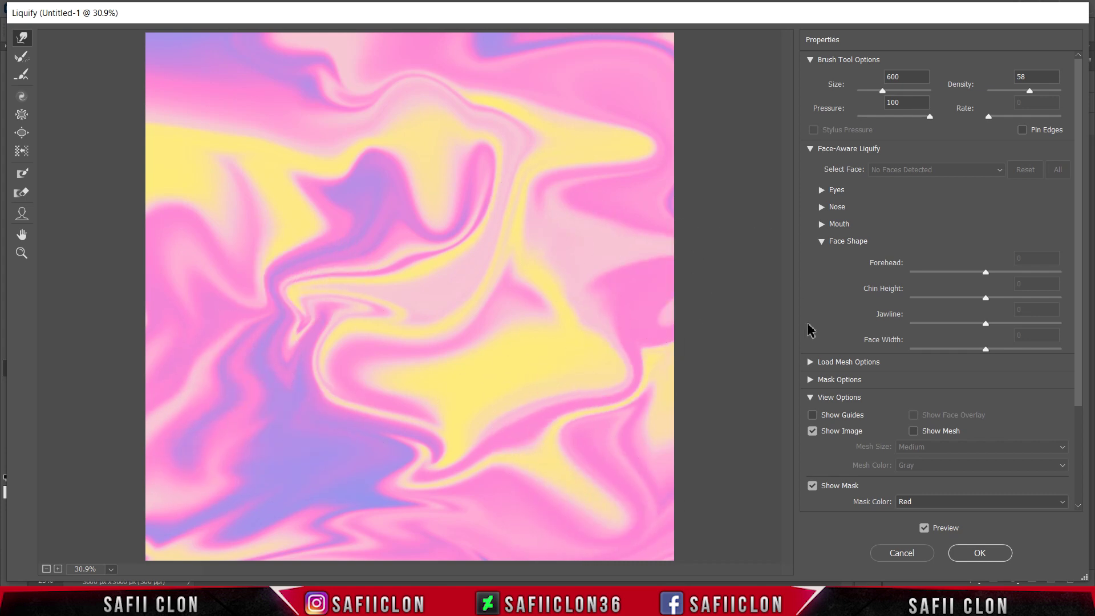
left_click(979, 552)
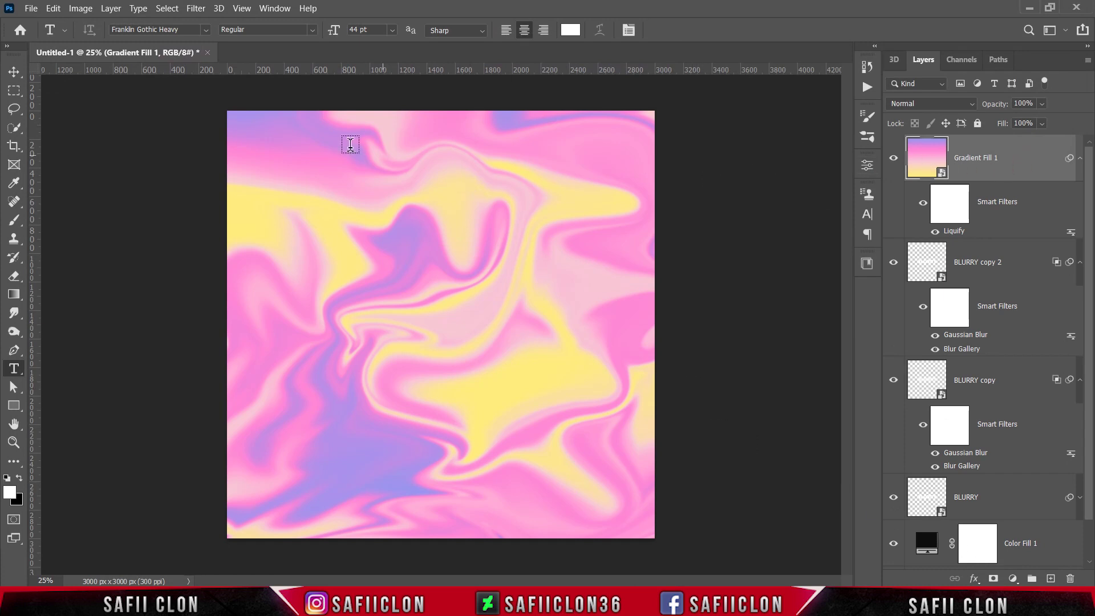
Add monochromatic Gaussian noise at 13.93% to Gradient Fill 1 as a smart filter
left_click(195, 8)
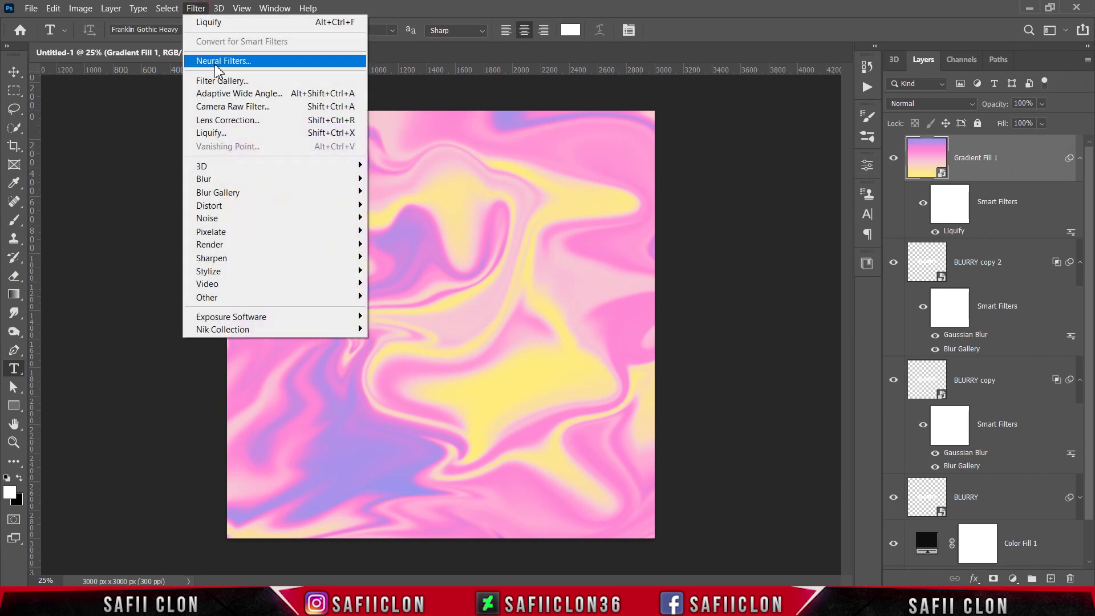
mouse_move(206, 218)
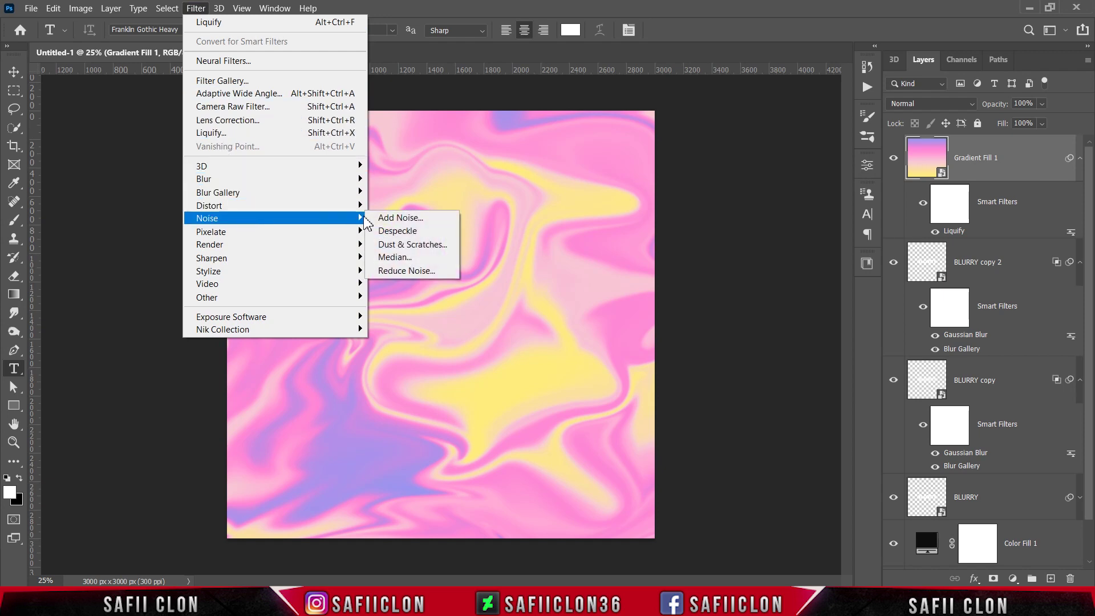
left_click(399, 217)
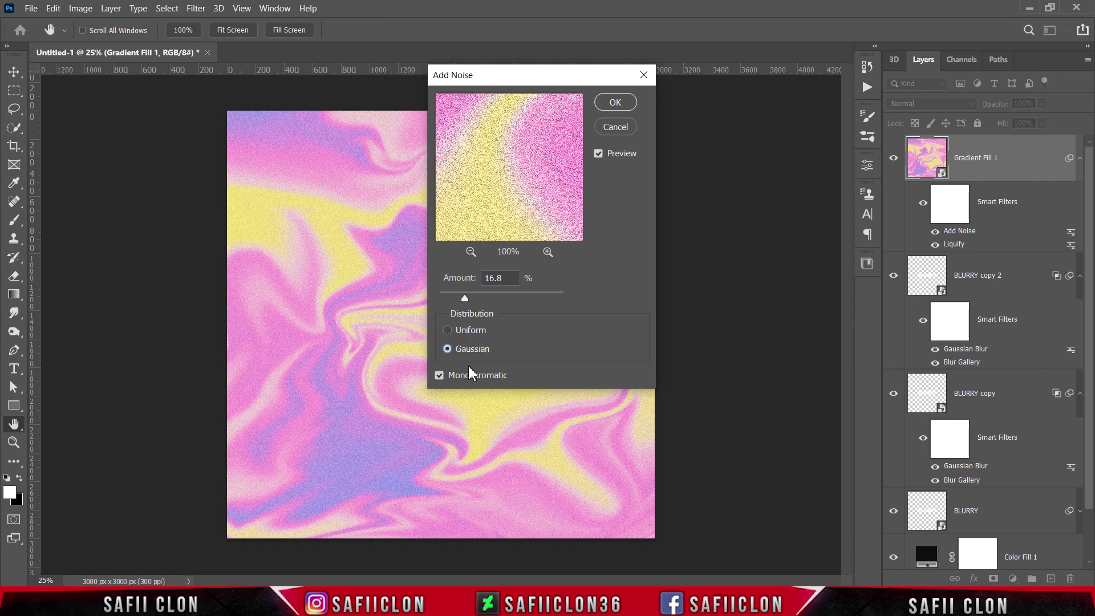
left_click(439, 376)
left_click(461, 299)
left_click(615, 103)
key("t")
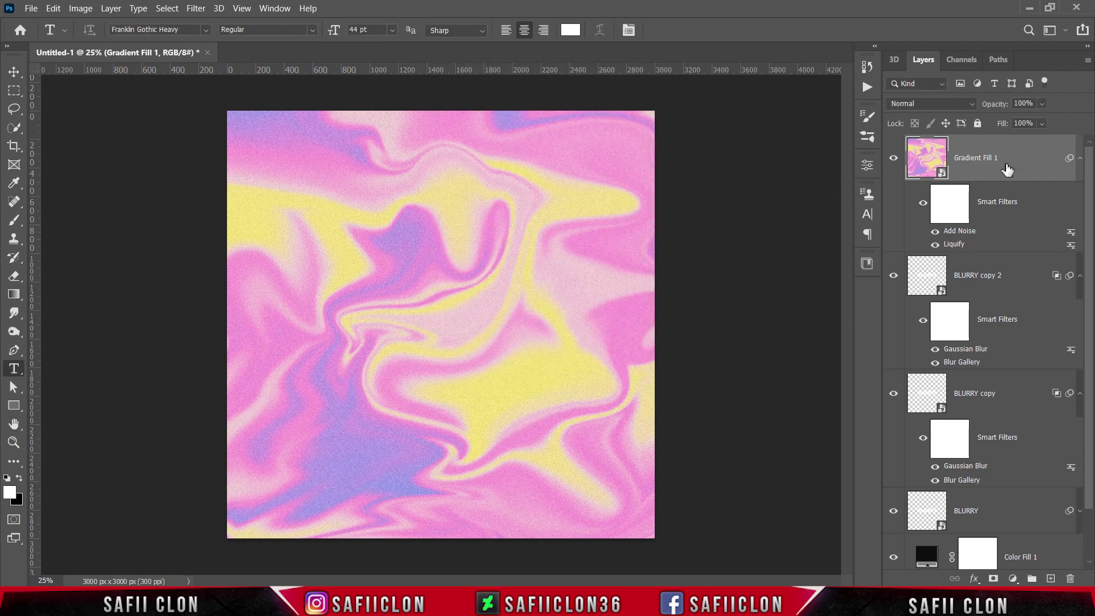
Clip Gradient Fill 1 to the BLURRY copy 2 text layer
right_click(1006, 165)
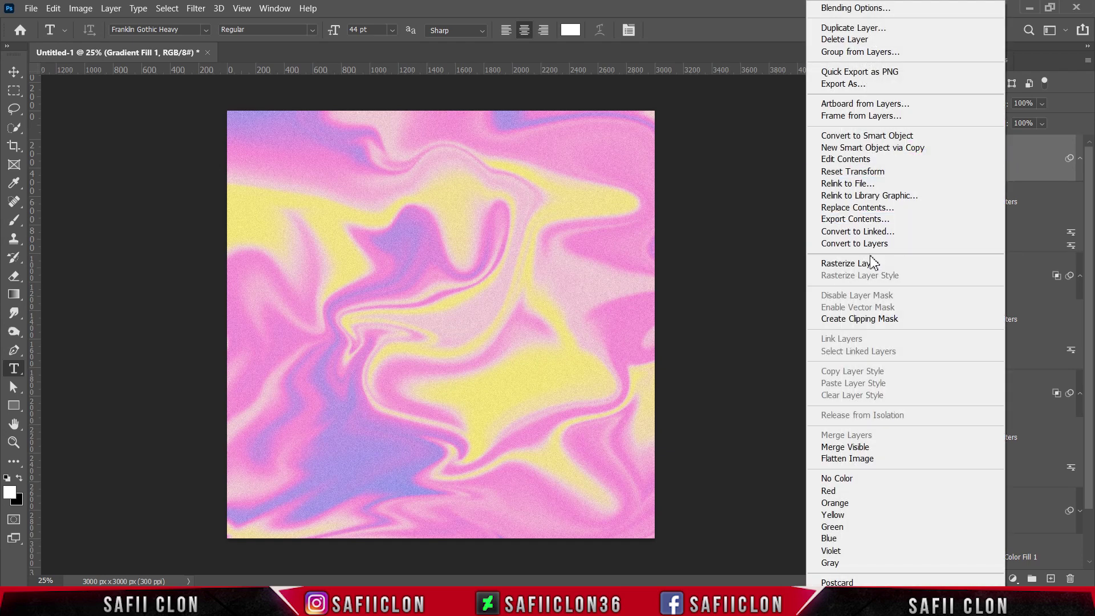
left_click(840, 325)
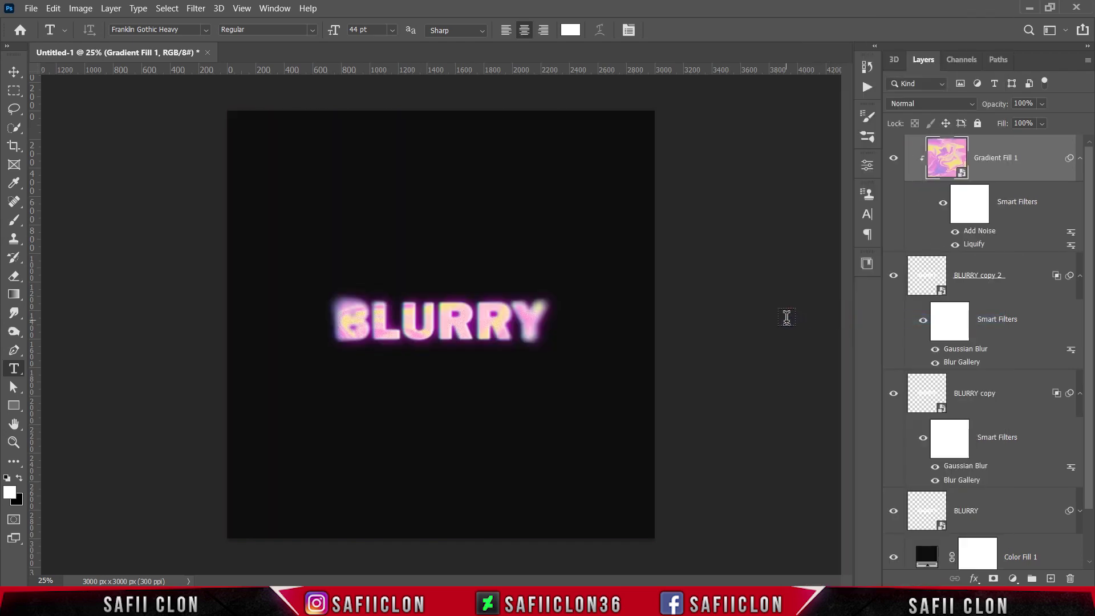
key("ctrl+plus")
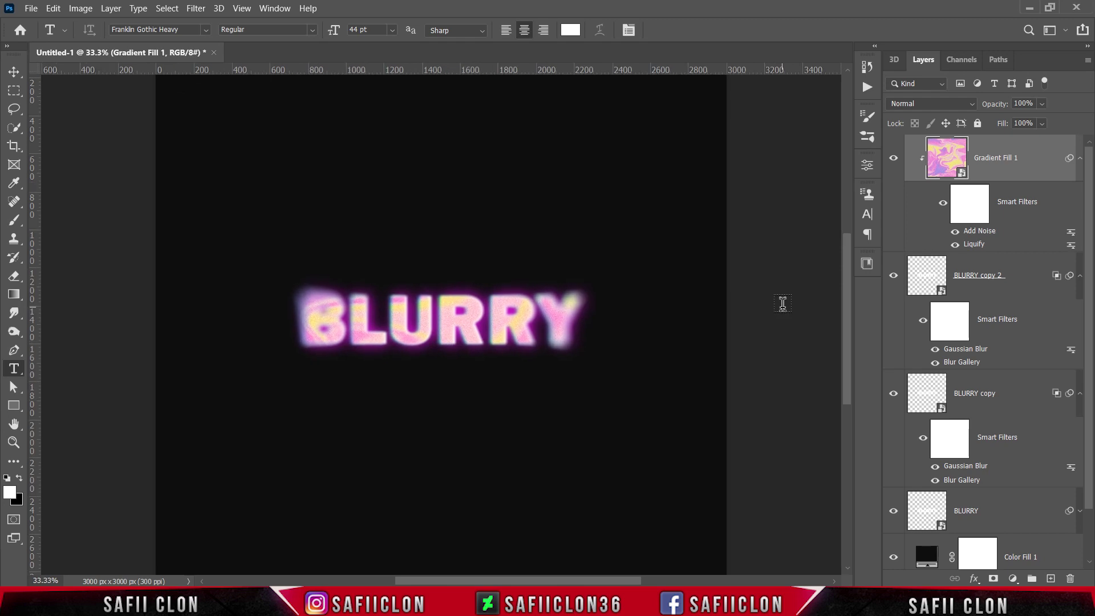
left_click(893, 158)
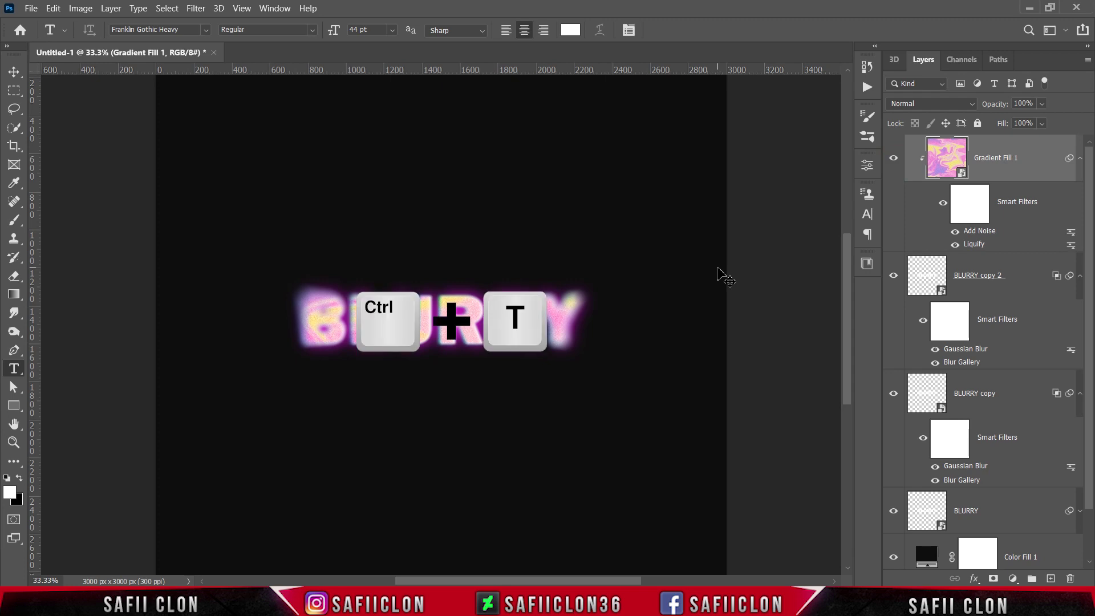
Shift the clipped gradient slightly left inside the letters with Free Transform
left_click(587, 251)
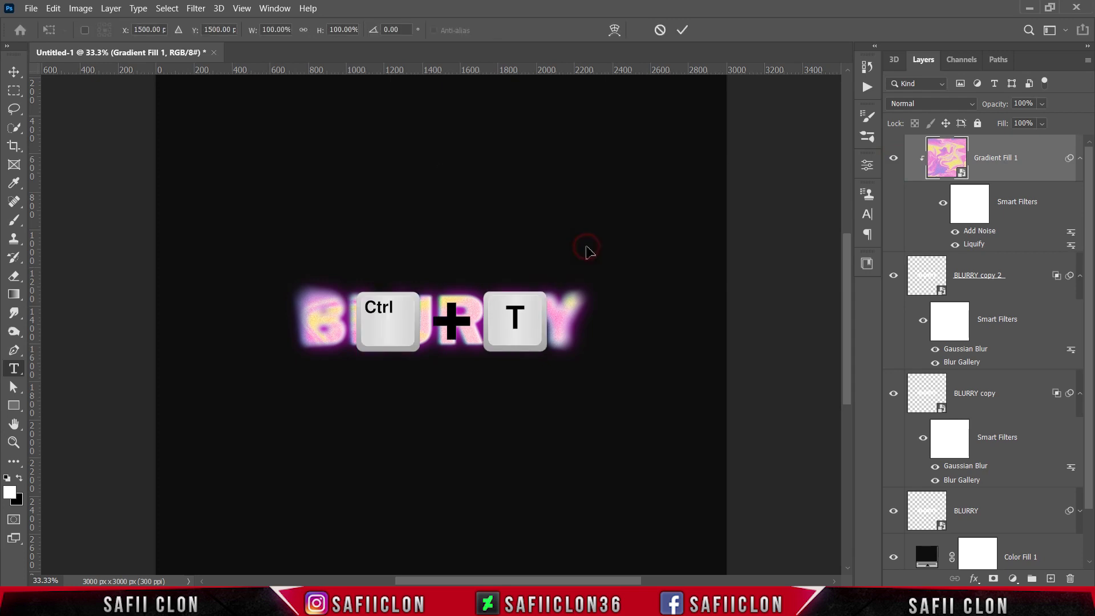
left_click_drag(587, 252, 547, 261)
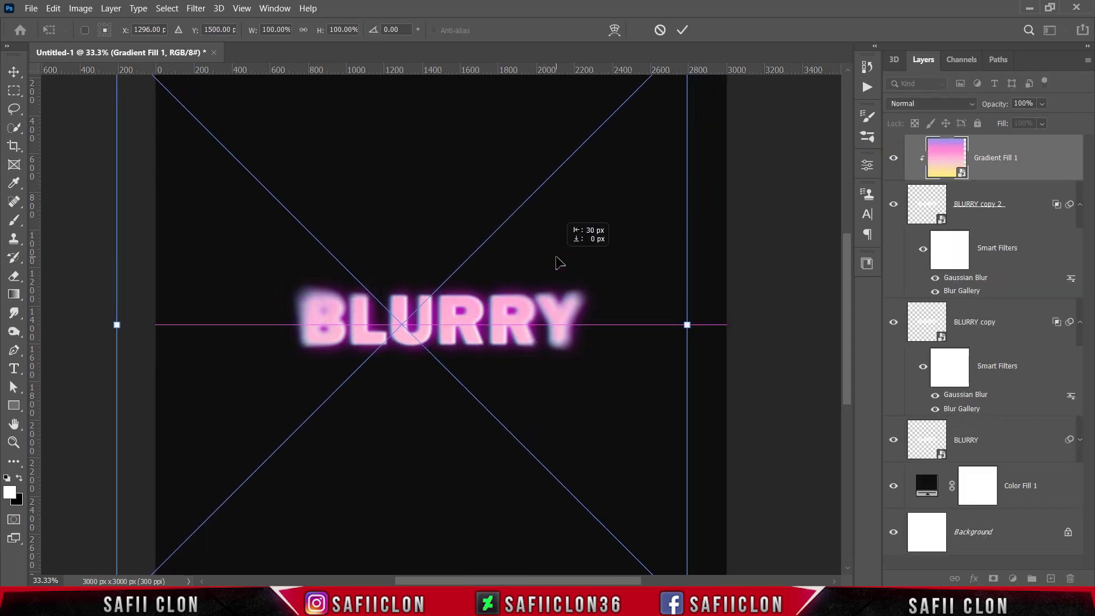
left_click(682, 30)
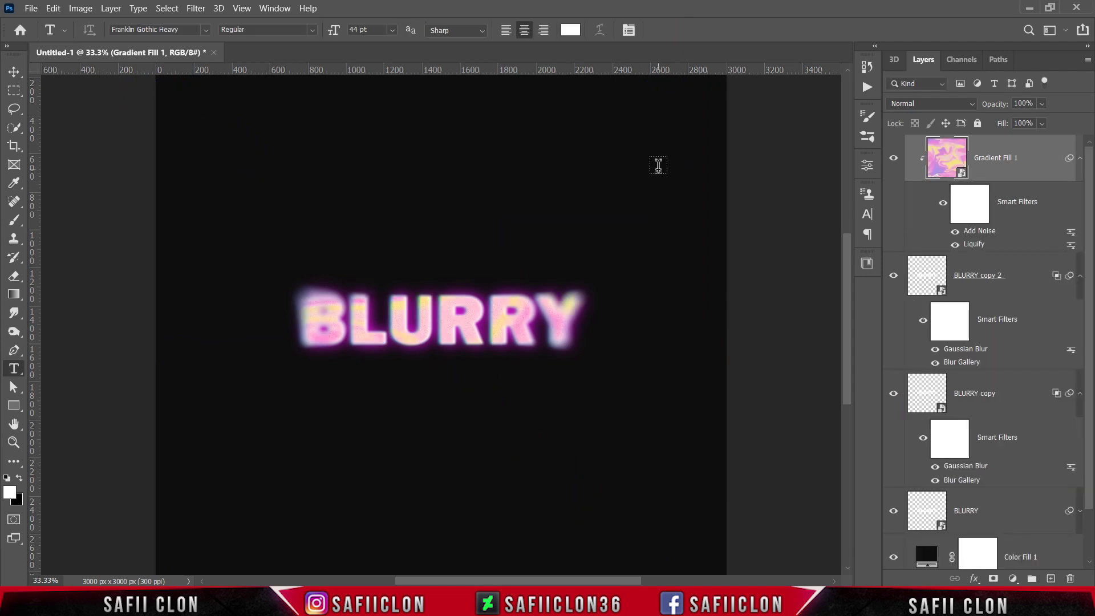
key("t")
key("ctrl+minus")
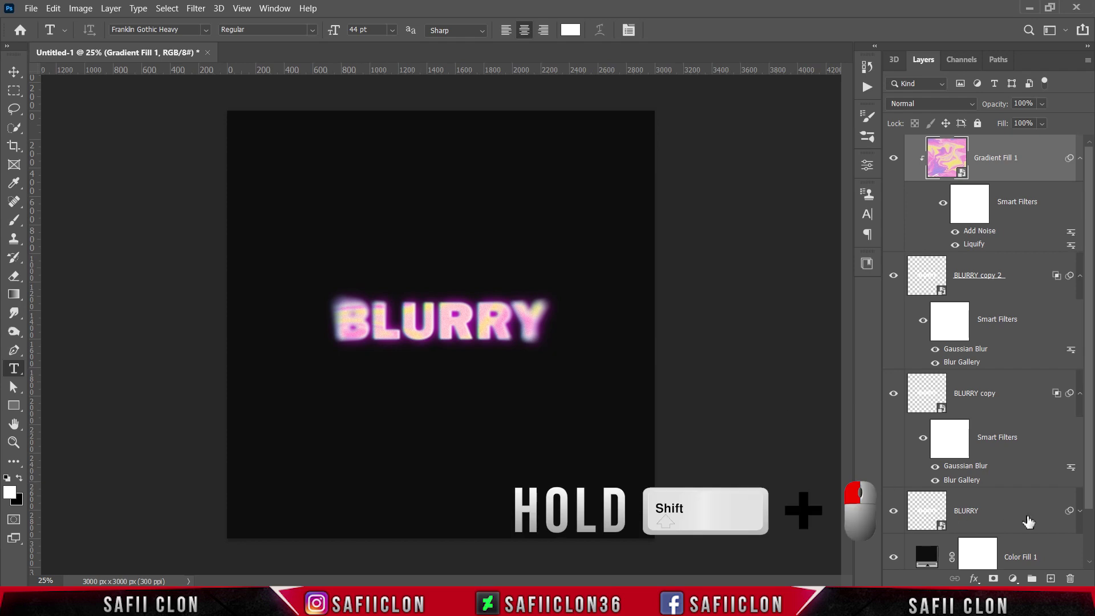
Group Gradient Fill 1 and all the BLURRY text layers into a group named TEXT
left_click(1028, 518, "shift")
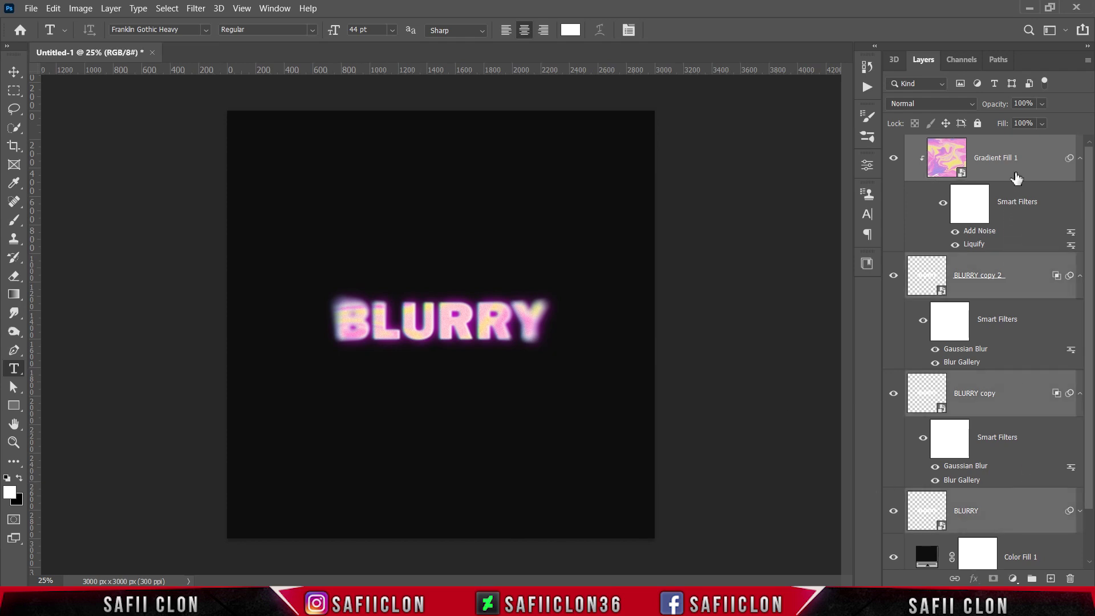
right_click(1016, 176)
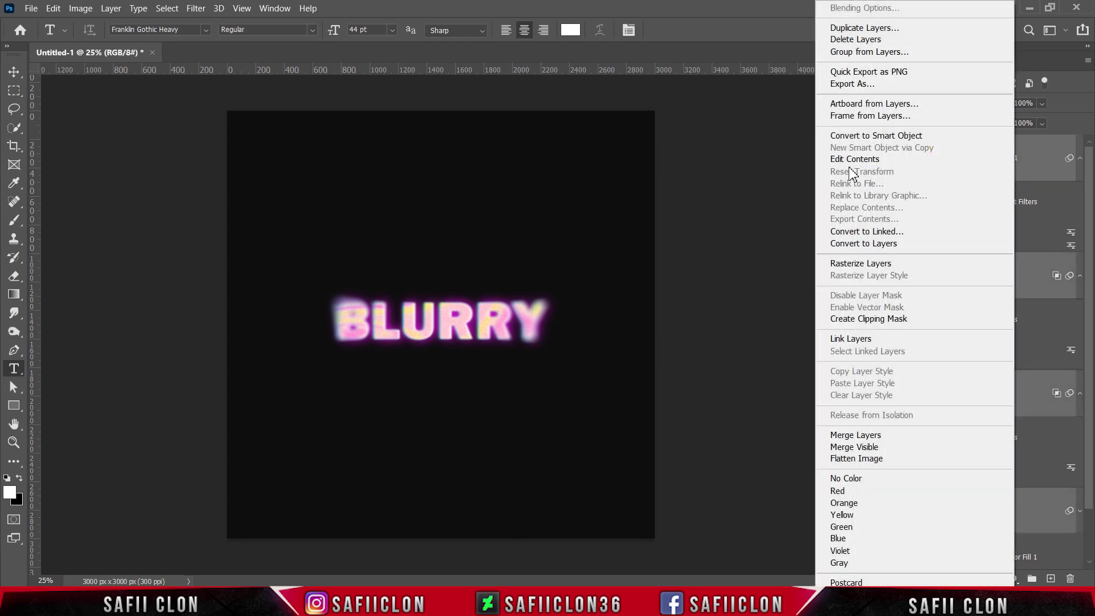
left_click(861, 52)
type("TEXT")
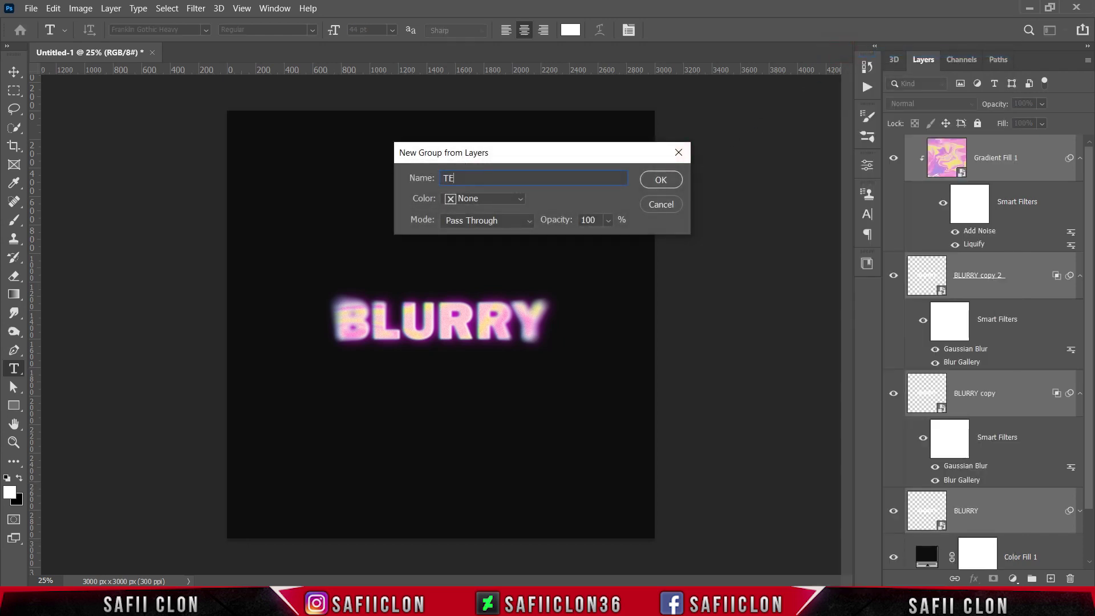
left_click(664, 182)
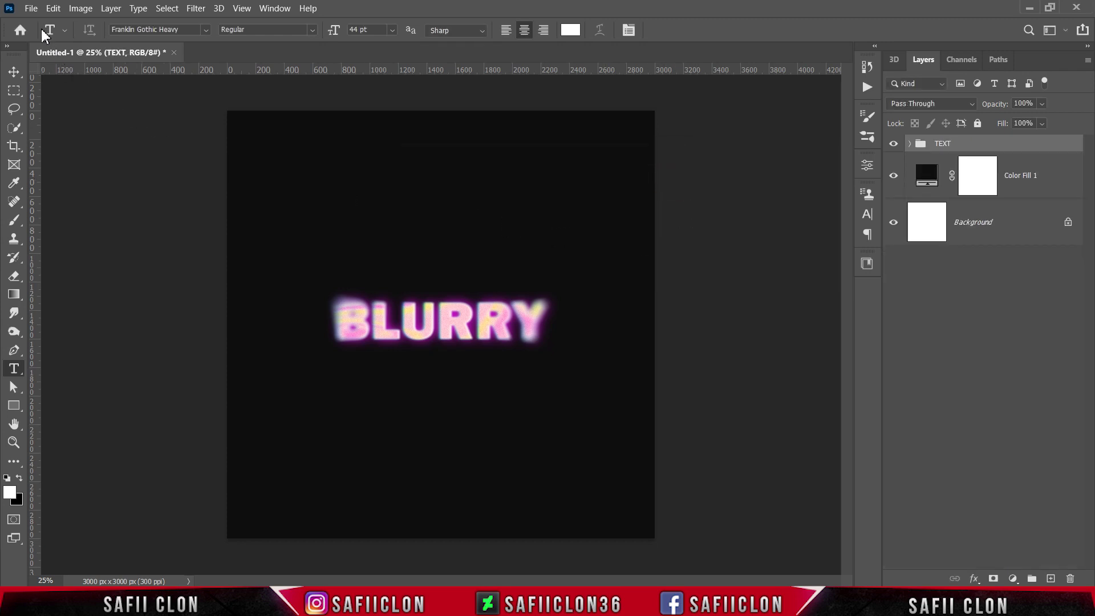
left_click(31, 8)
Open the 9793.jpg dust texture and drag it into the Untitled-1 document
left_click(52, 37)
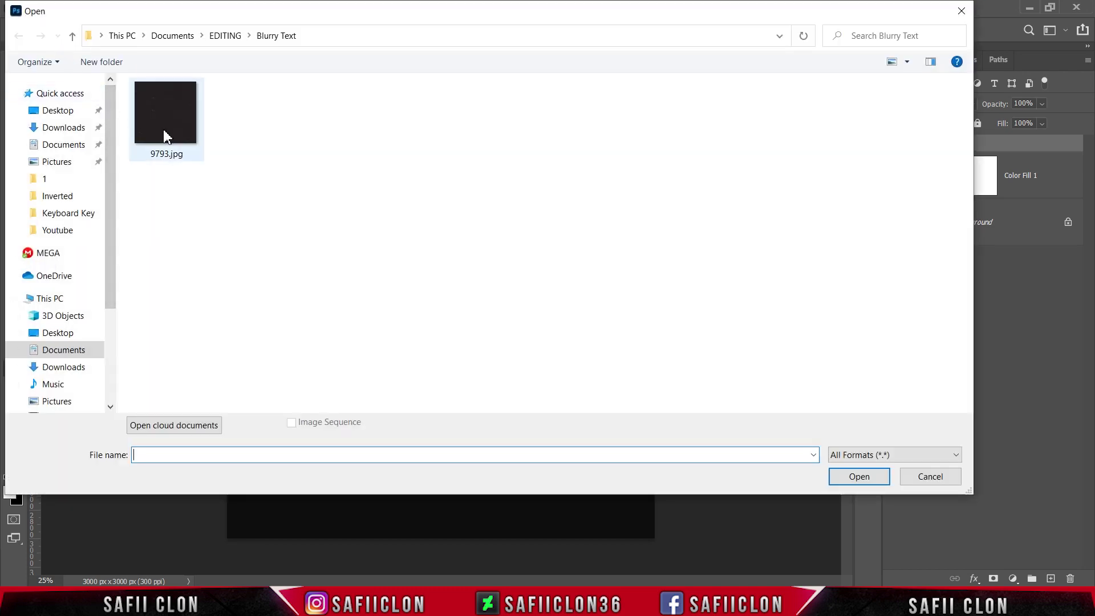
left_click(164, 130)
left_click(858, 476)
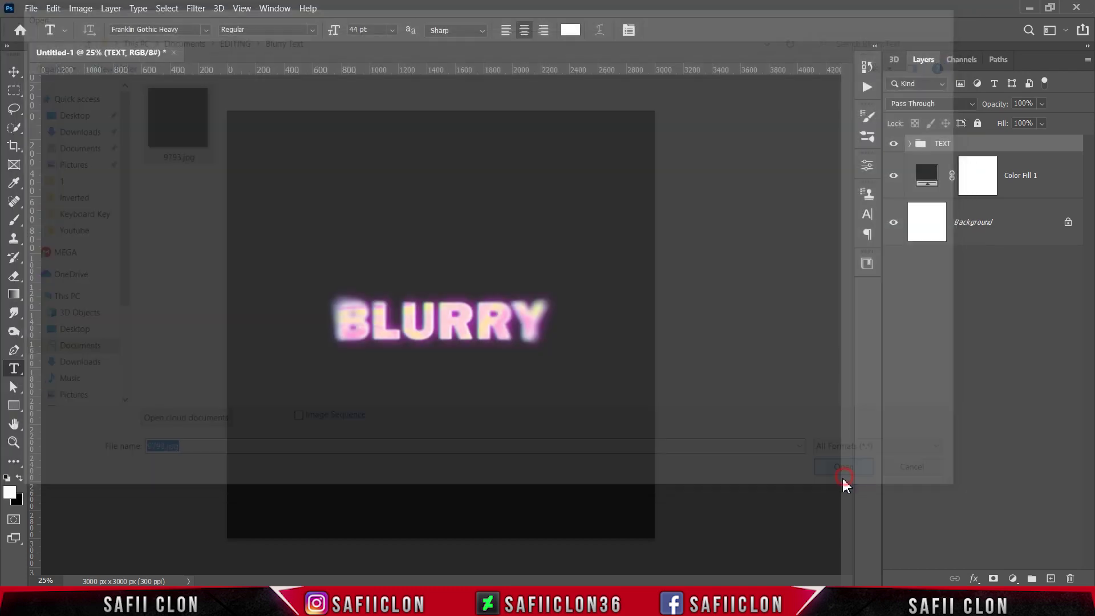
left_click_drag(994, 181, 422, 279)
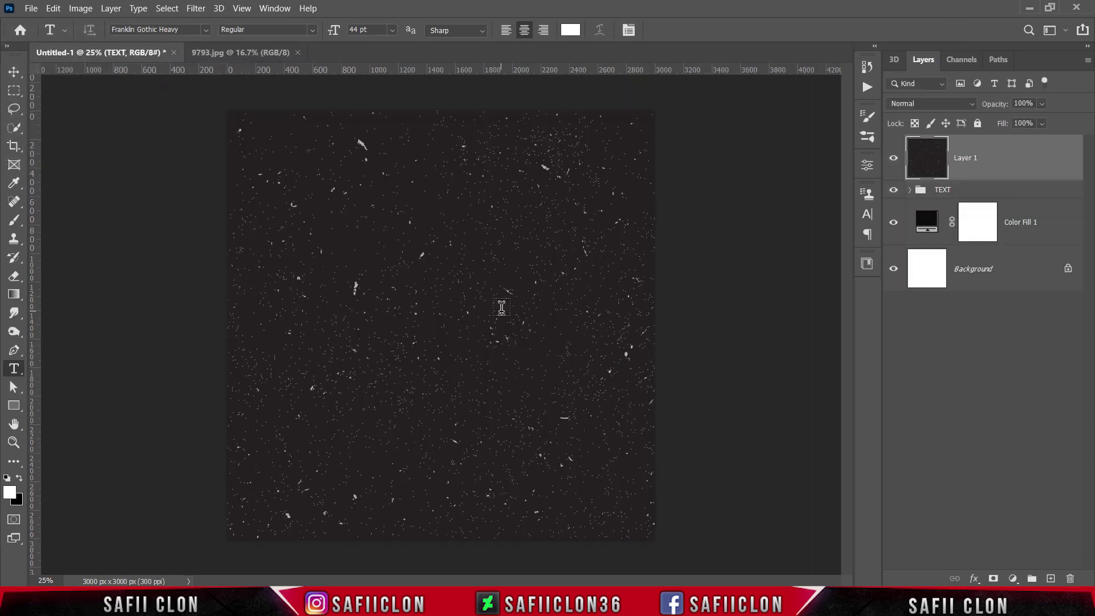
Set the texture layer to Color Dodge and give it a blank white layer mask
left_click(932, 106)
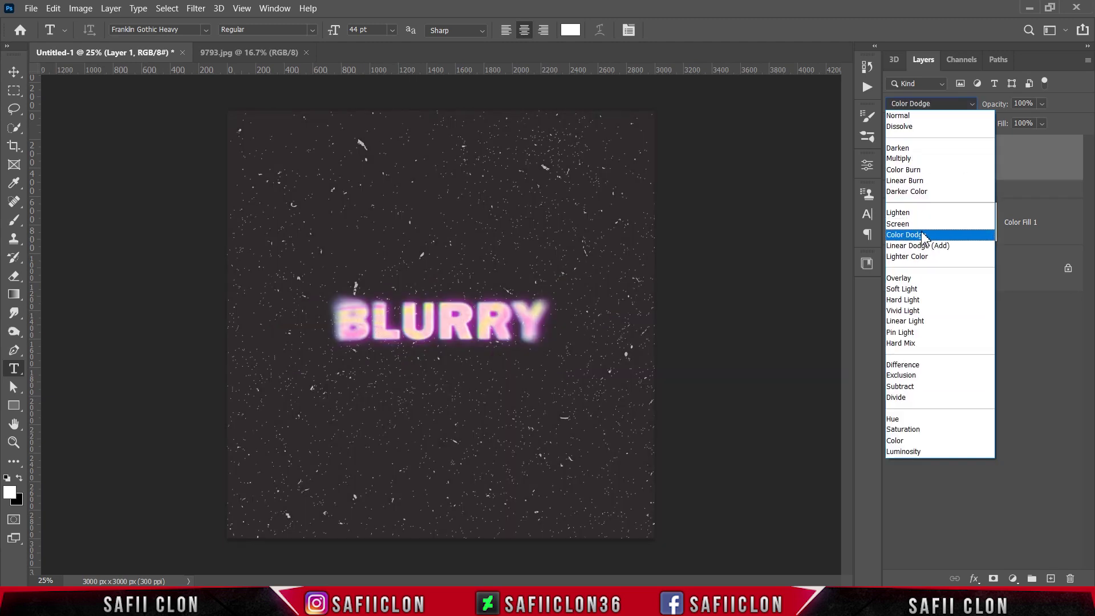
left_click(922, 235)
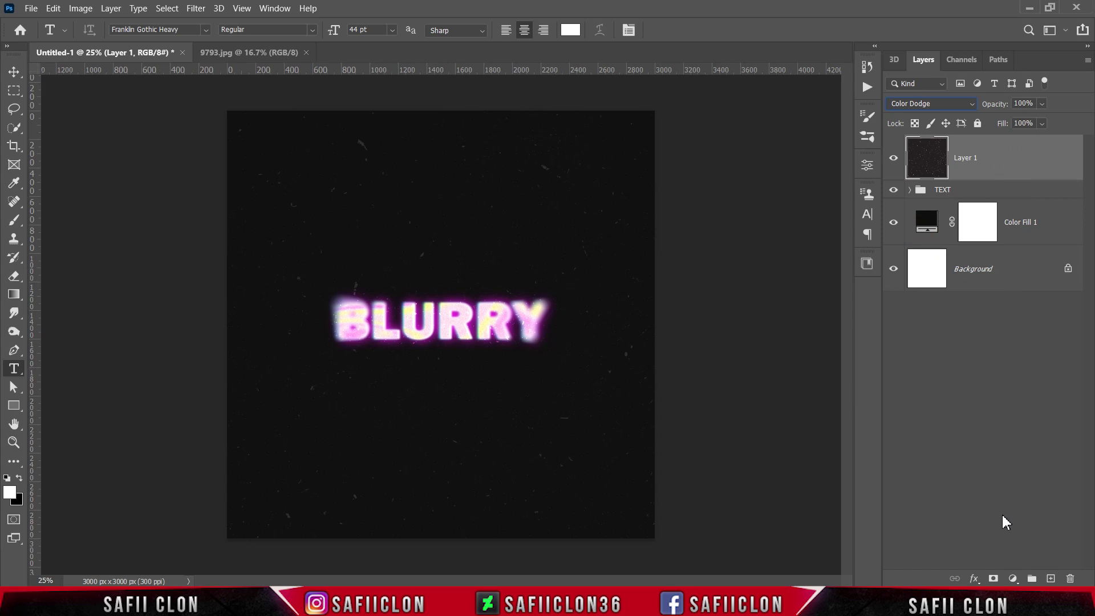
left_click(995, 578)
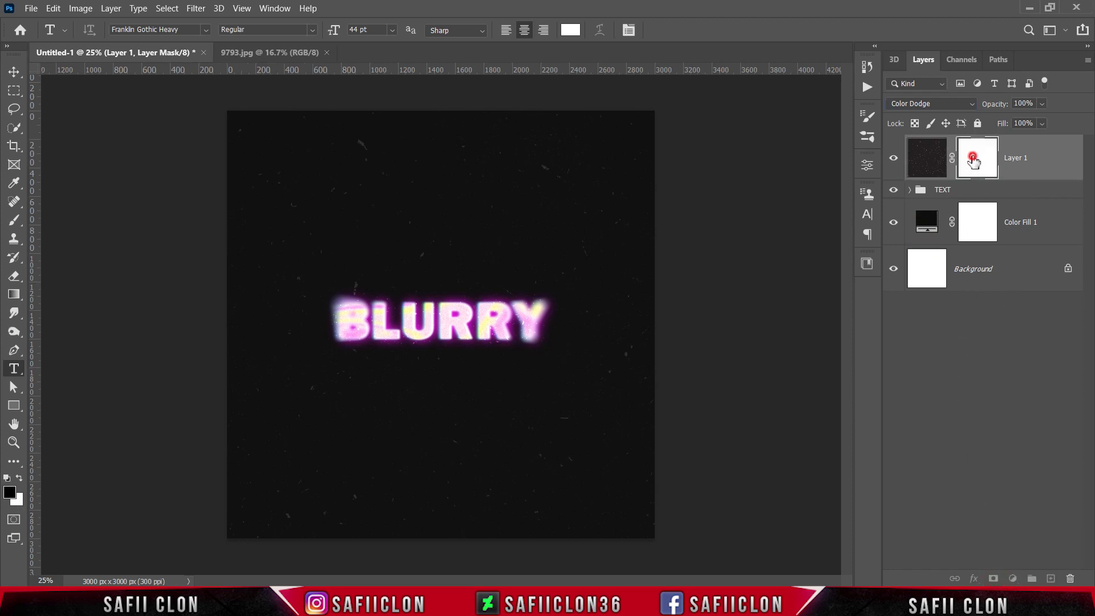
left_click(14, 220)
right_click(14, 220)
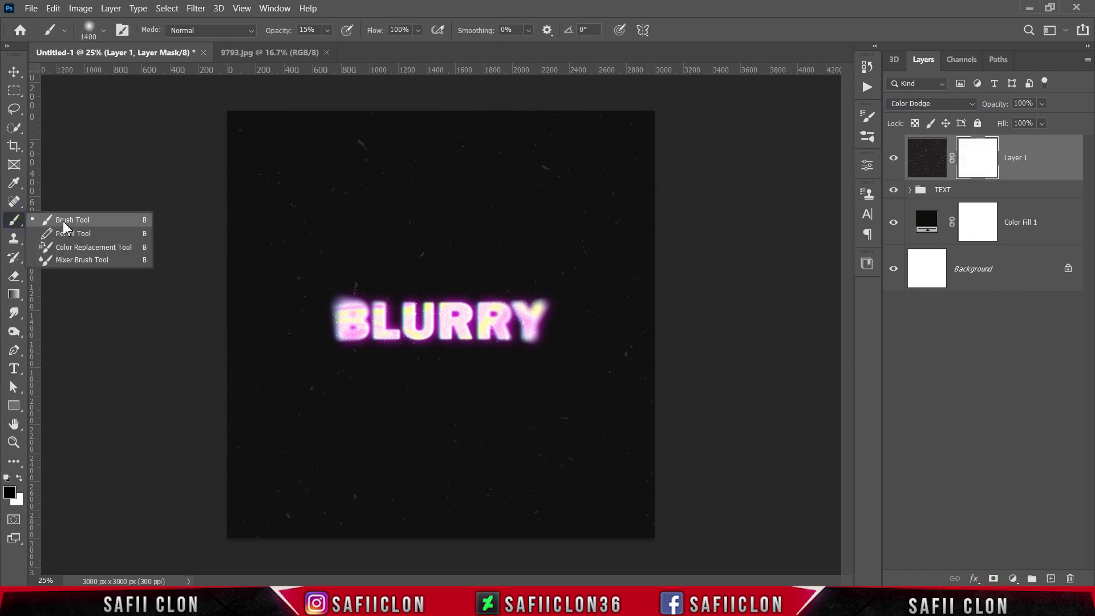
left_click(69, 223)
left_click(105, 31)
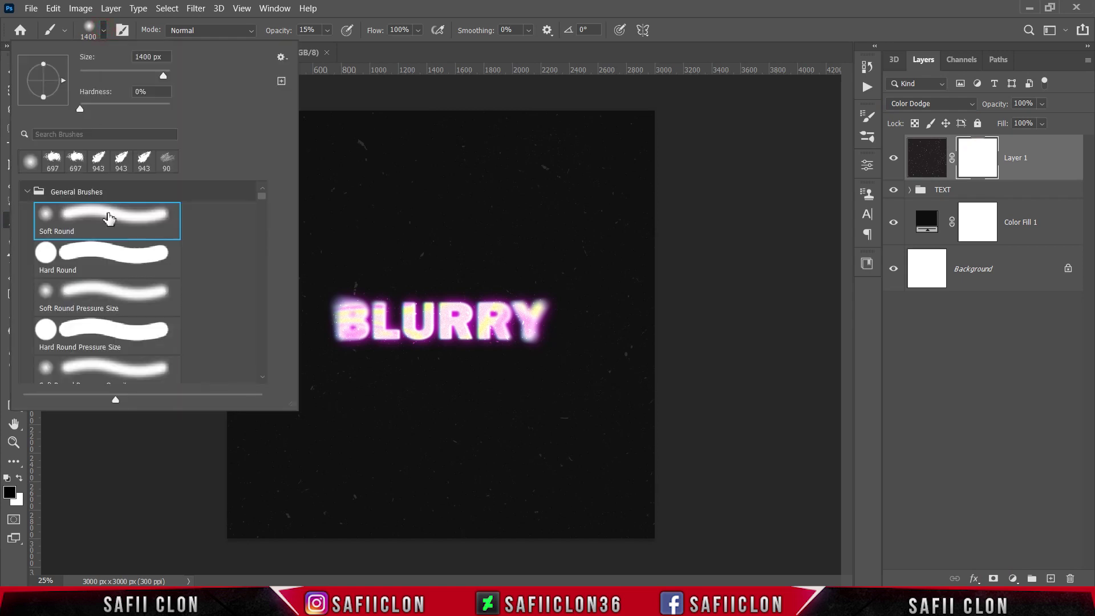
Set up a Soft Round brush at about 450 px with 14% opacity
left_click(109, 217)
left_click_drag(163, 77, 161, 77)
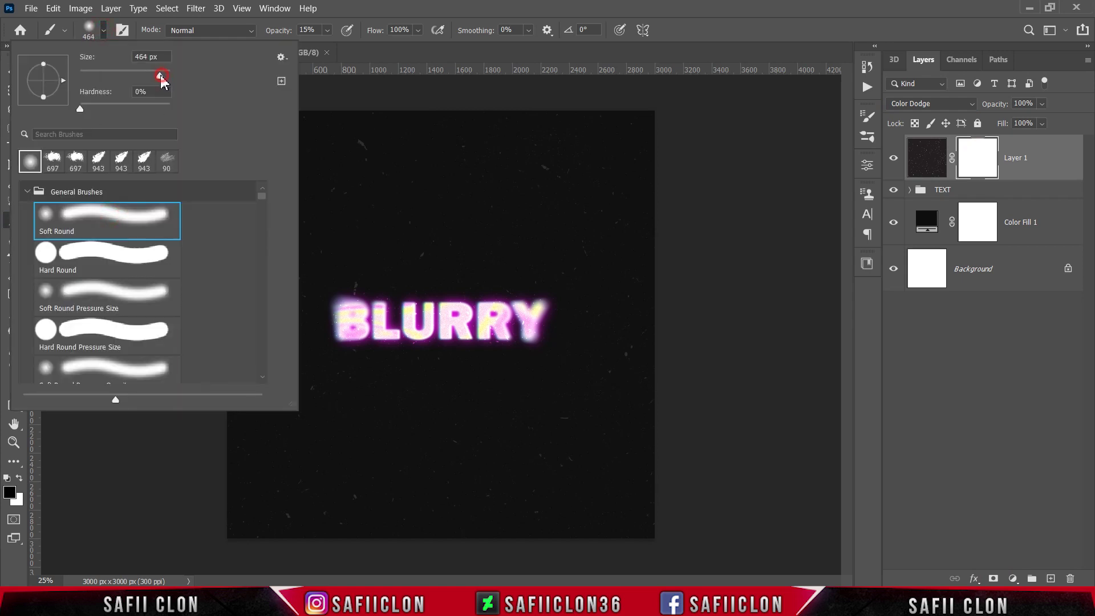
left_click(104, 32)
left_click(326, 31)
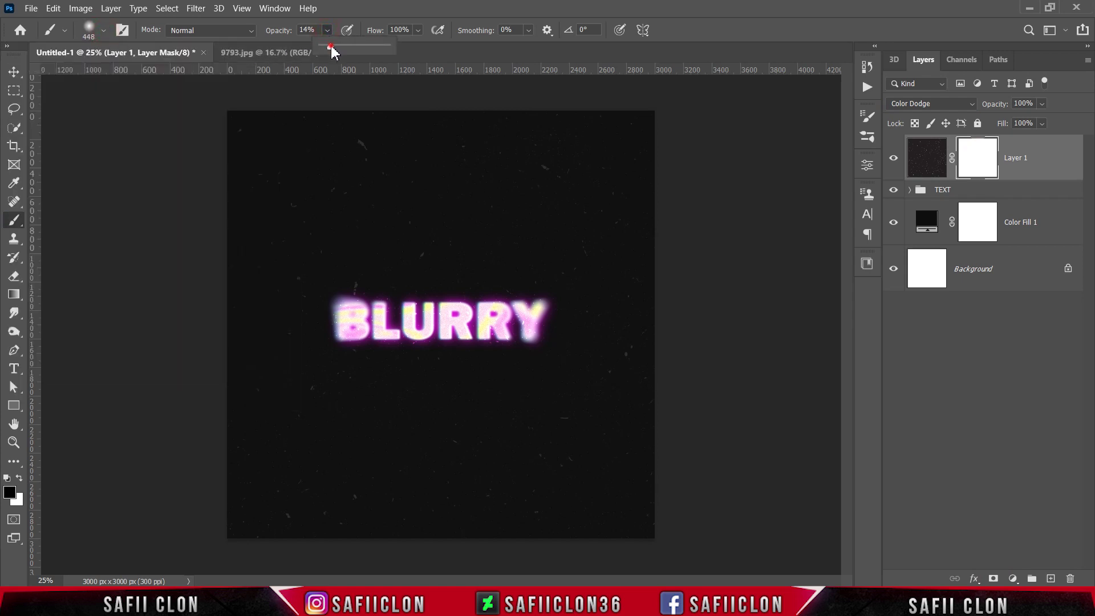
left_click(329, 32)
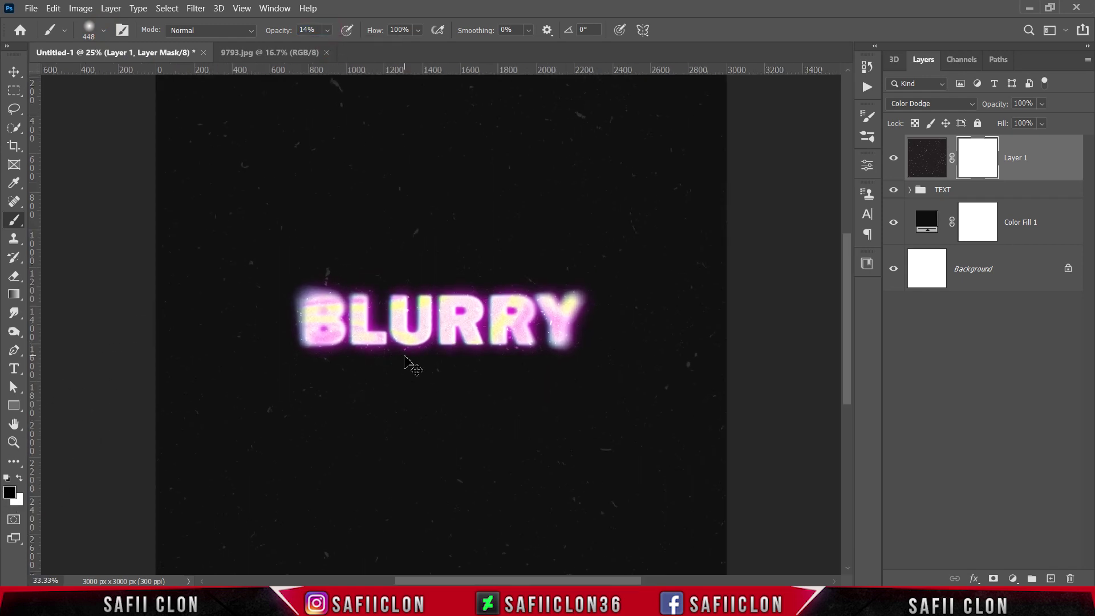
Paint soft black strokes on Layer 1's mask across and around BLURRY, enlarging the brush to 600 px
key("ctrl+plus")
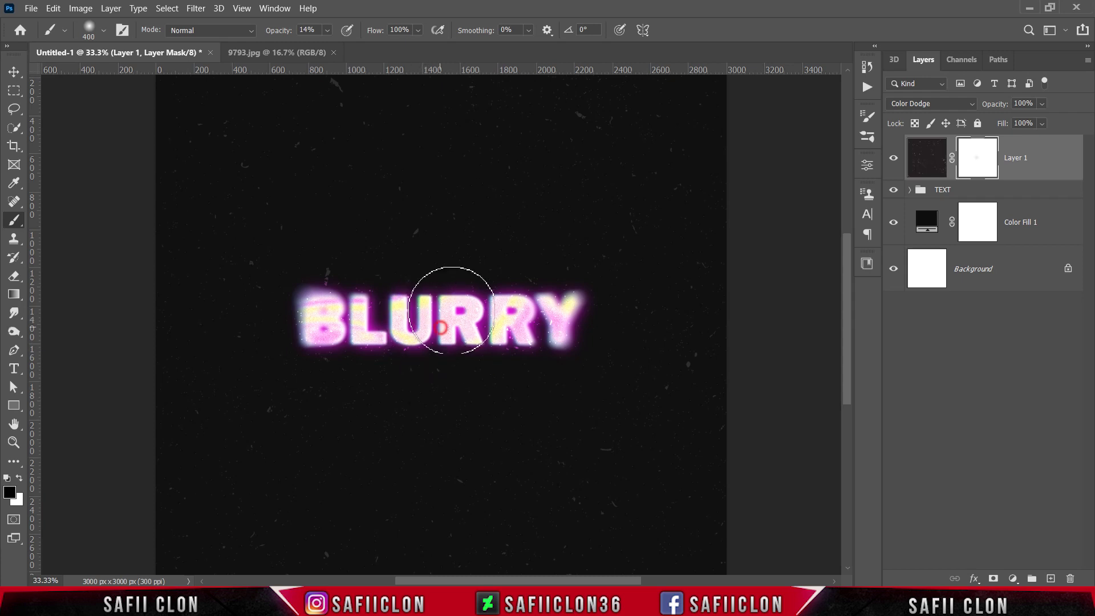
mouse_move(423, 324)
left_mouse_down()
mouse_move(363, 341)
mouse_move(562, 318)
left_mouse_up()
key("bracketright")
key("bracketright")
scroll(569, 430, "down", 1)
left_click_drag(569, 430, 409, 391)
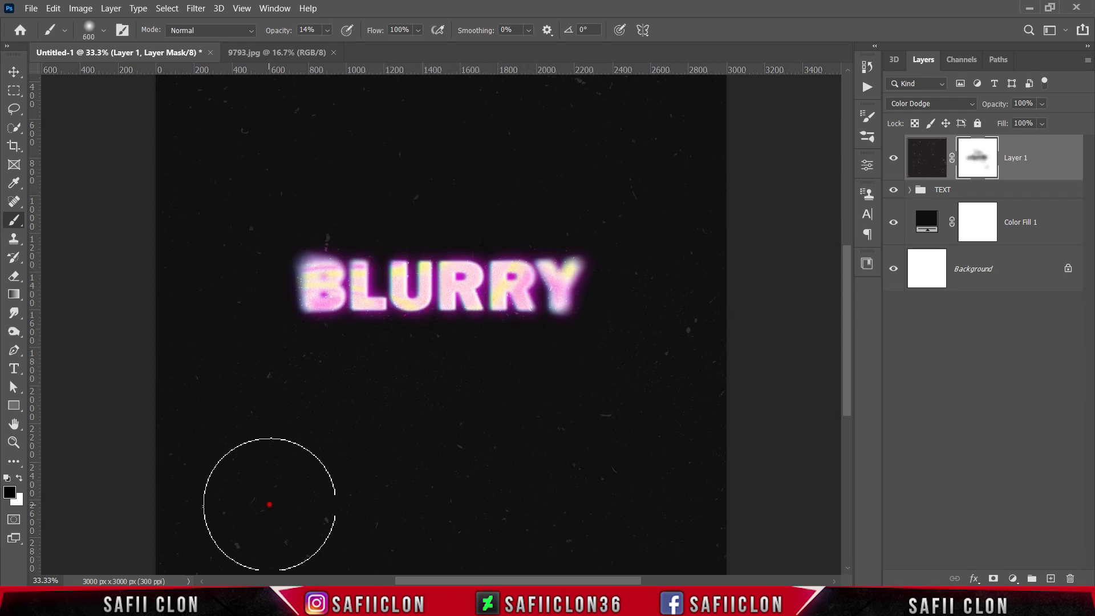
scroll(408, 391, "up", 2)
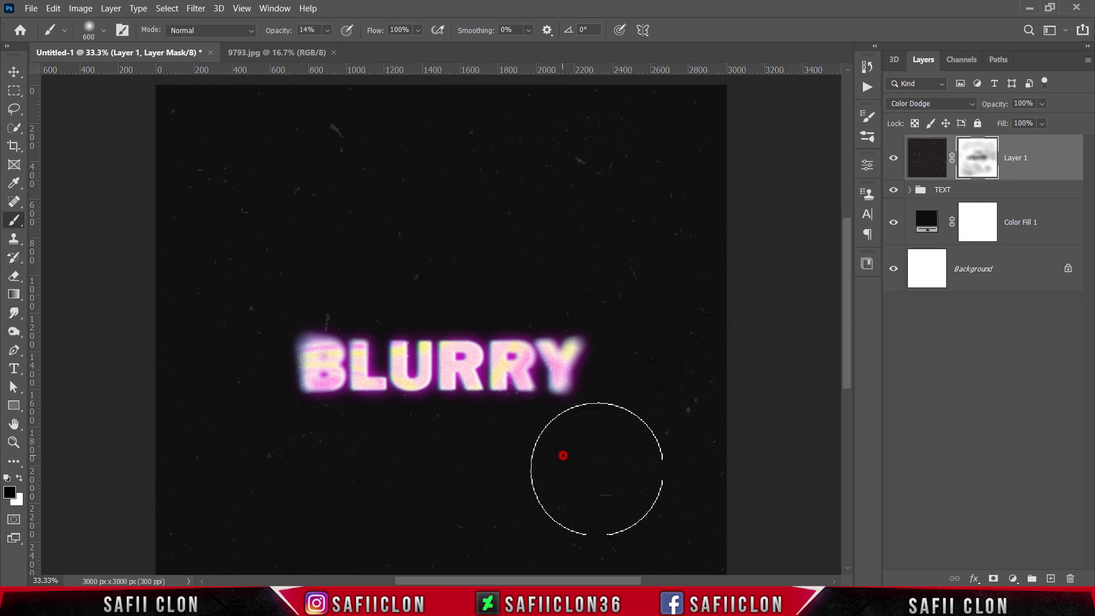
key("ctrl+minus")
left_click(893, 158)
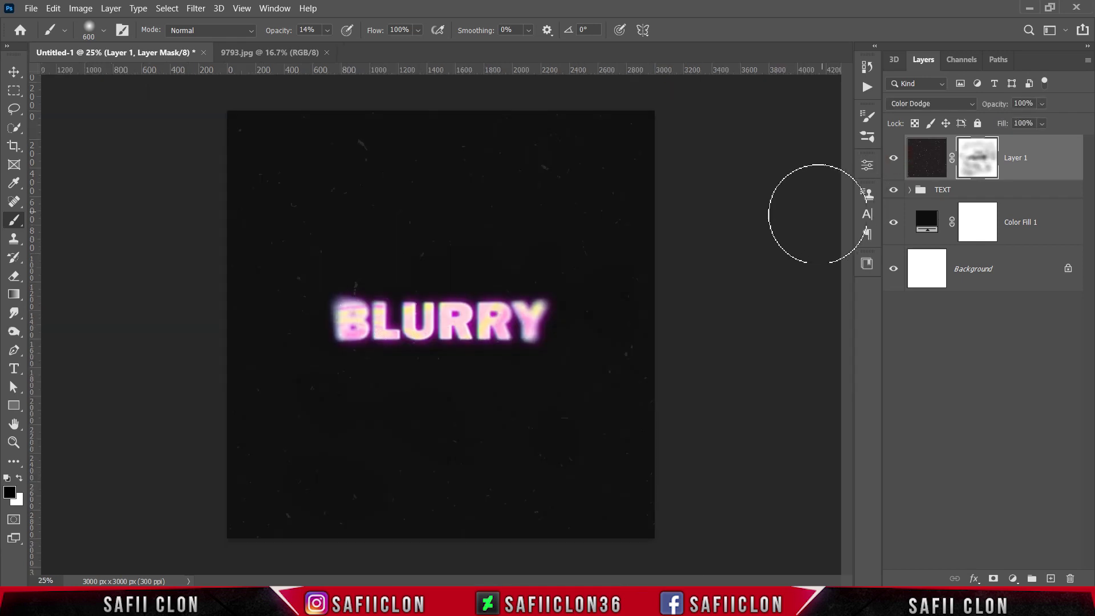
Create a new Layer 2 and fill it entirely with black using Edit > Fill
left_click(1052, 579)
key("x")
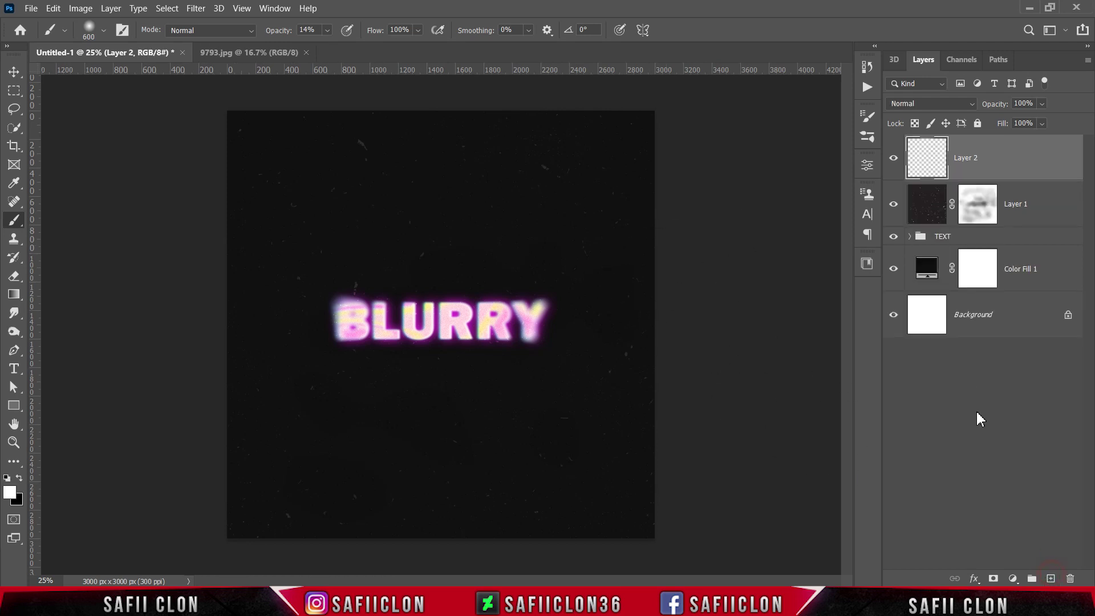
left_click(923, 158)
left_click(54, 10)
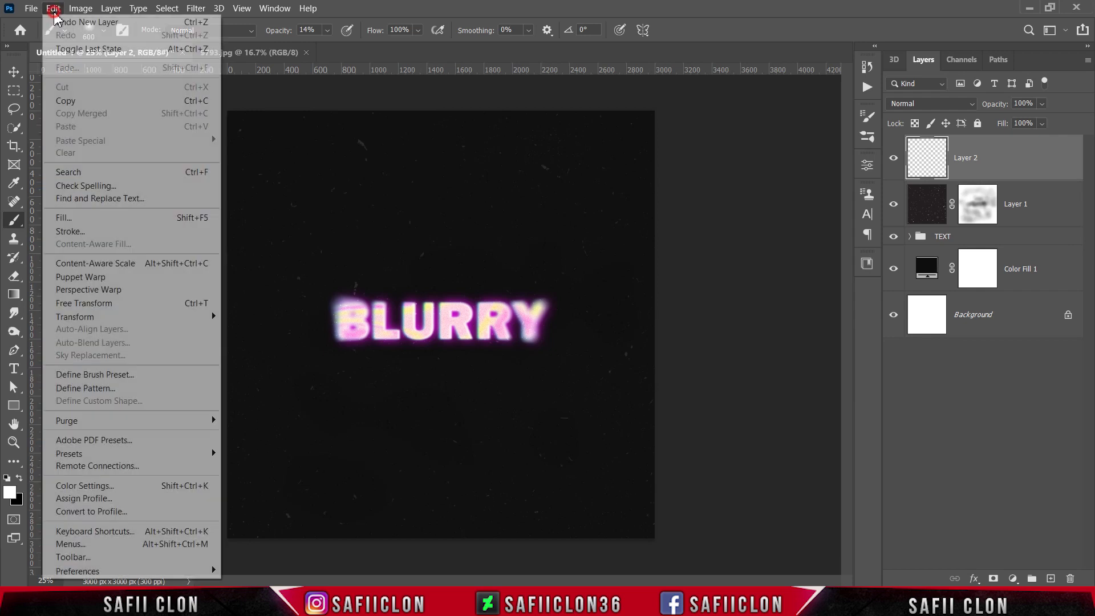
left_click(85, 217)
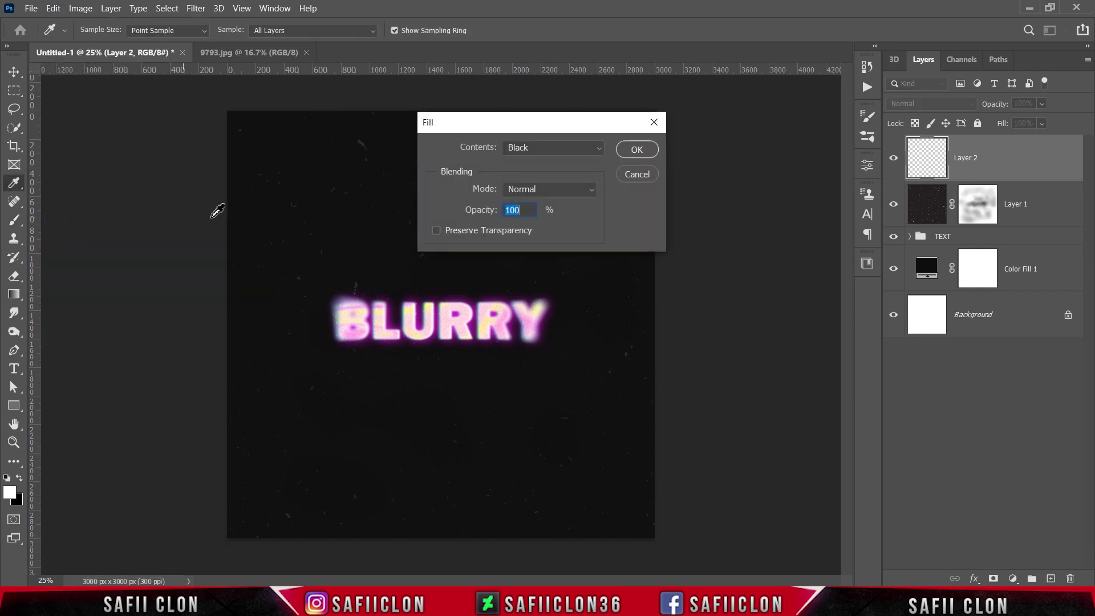
left_click(548, 150)
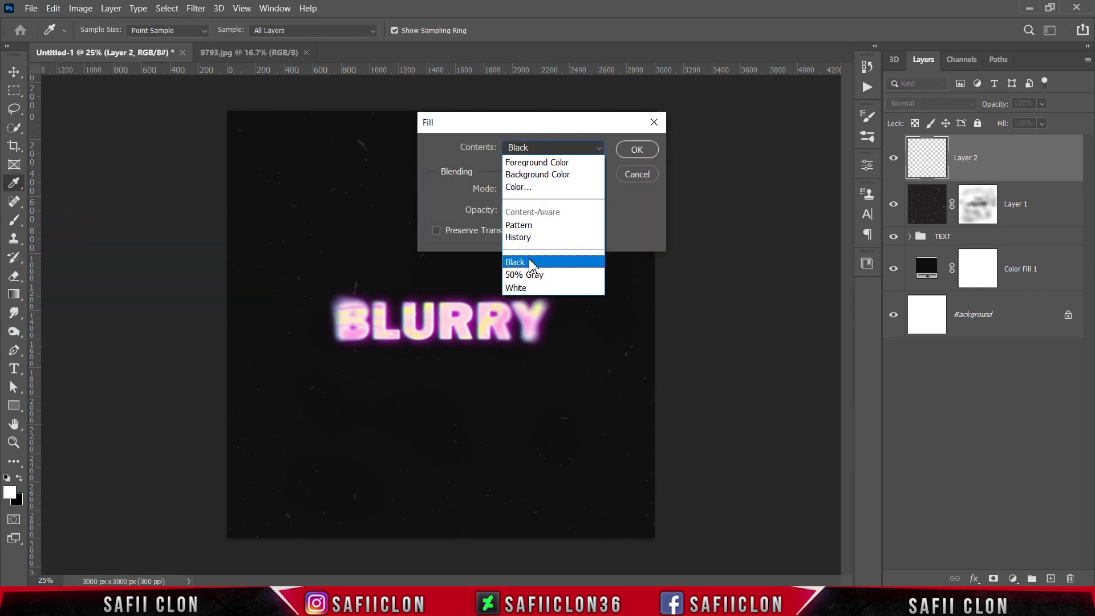
left_click(523, 258)
left_click(637, 149)
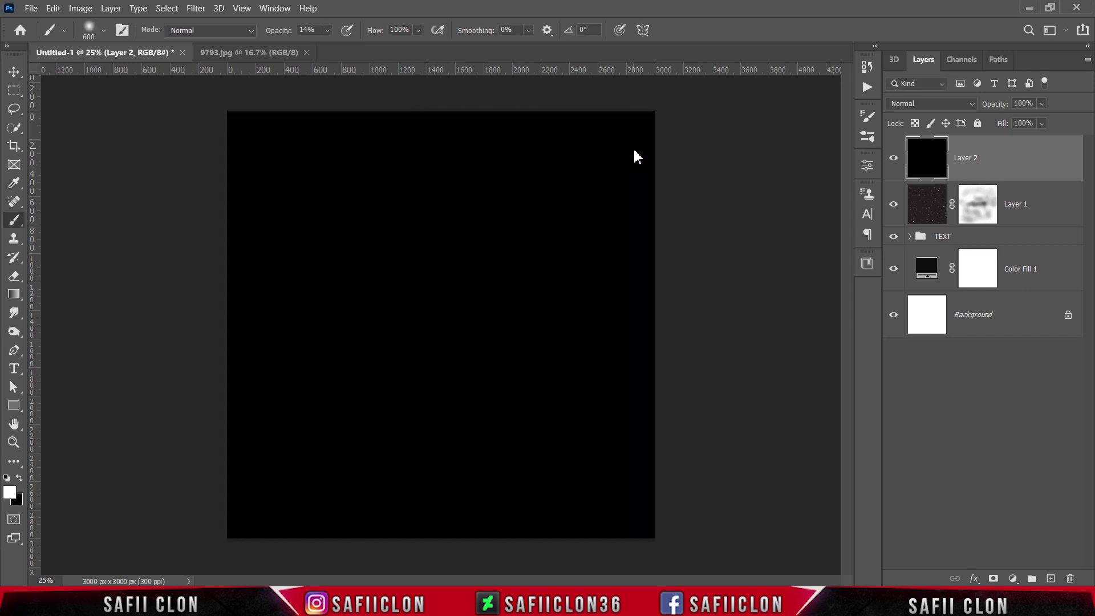
left_click(195, 9)
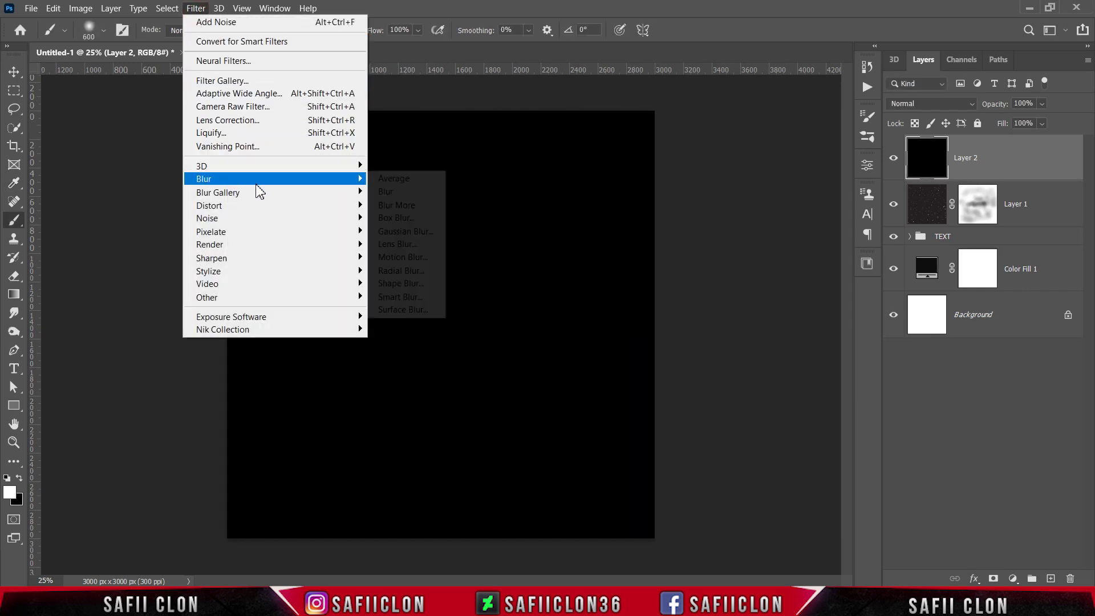
mouse_move(207, 218)
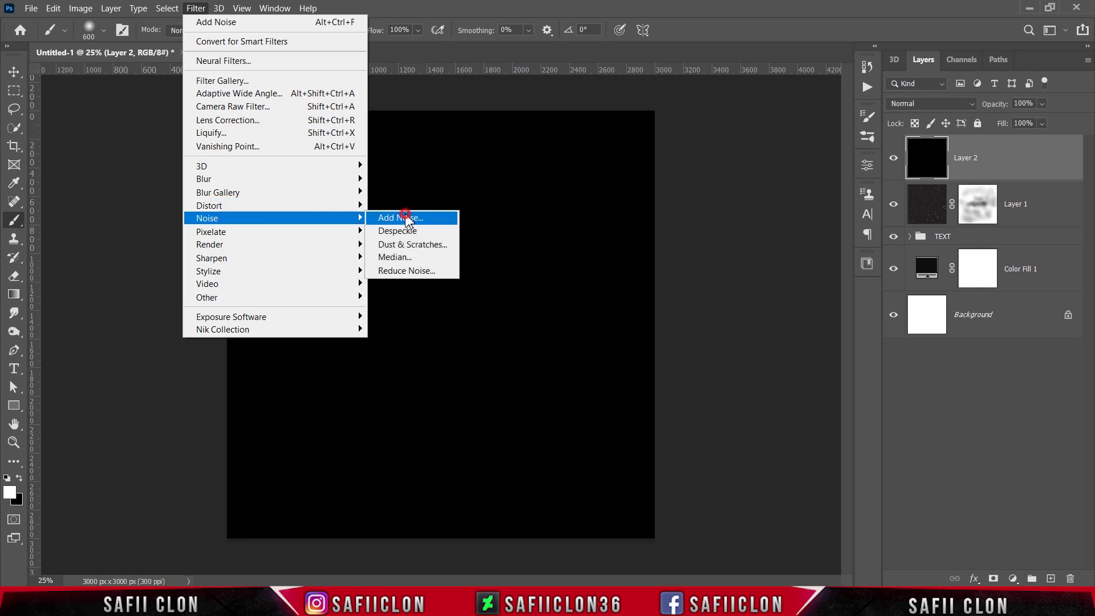
Add Gaussian monochromatic noise at about 14% to the black Layer 2
left_click(407, 219)
left_click_drag(502, 81, 659, 121)
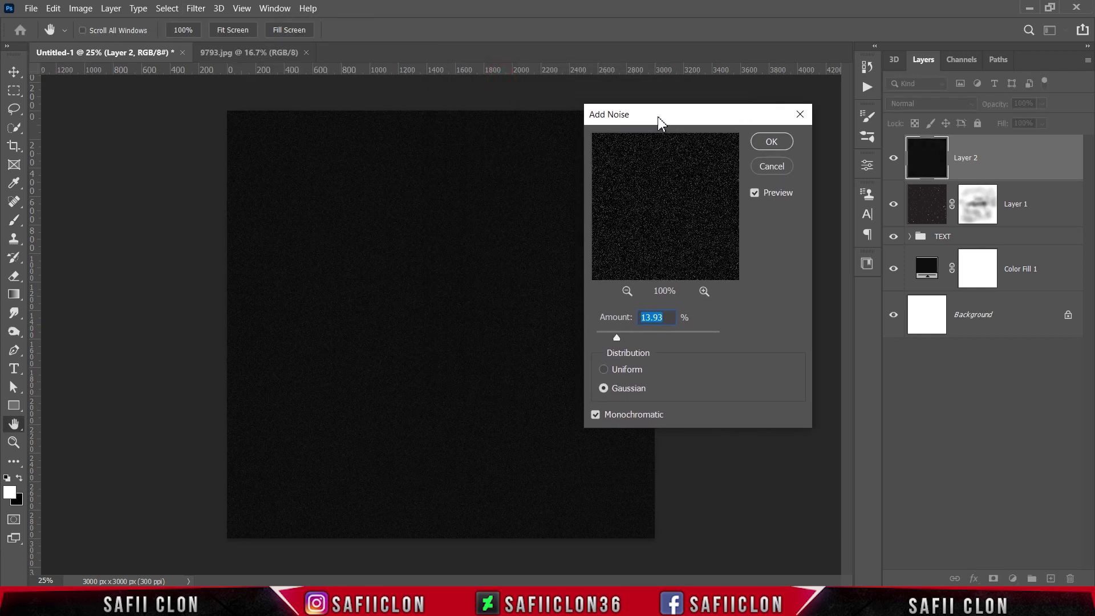
left_click(603, 389)
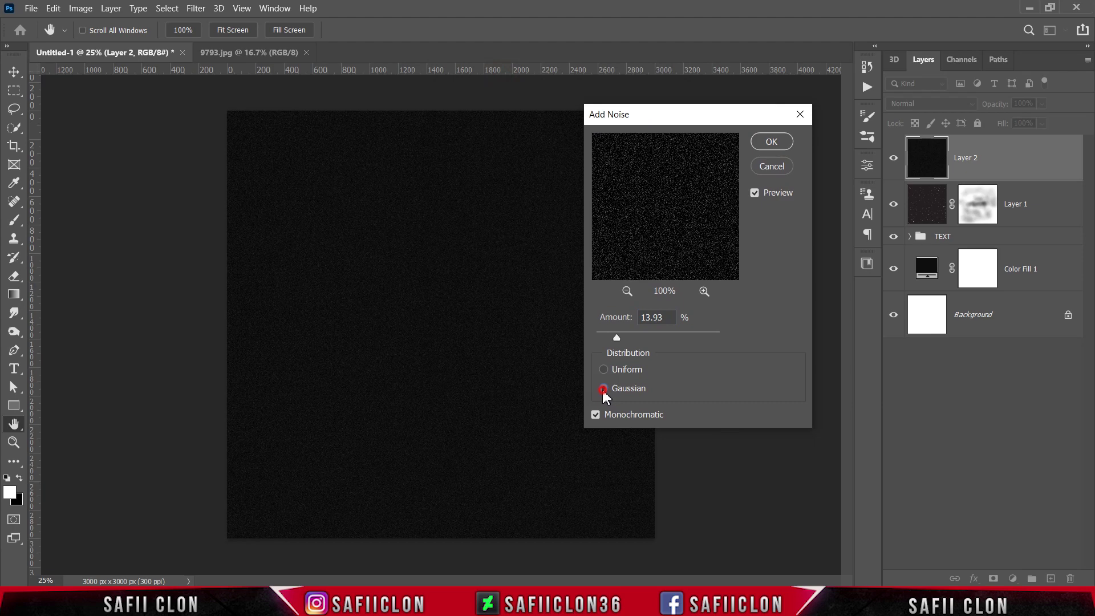
left_click(626, 416)
left_click_drag(621, 339, 619, 342)
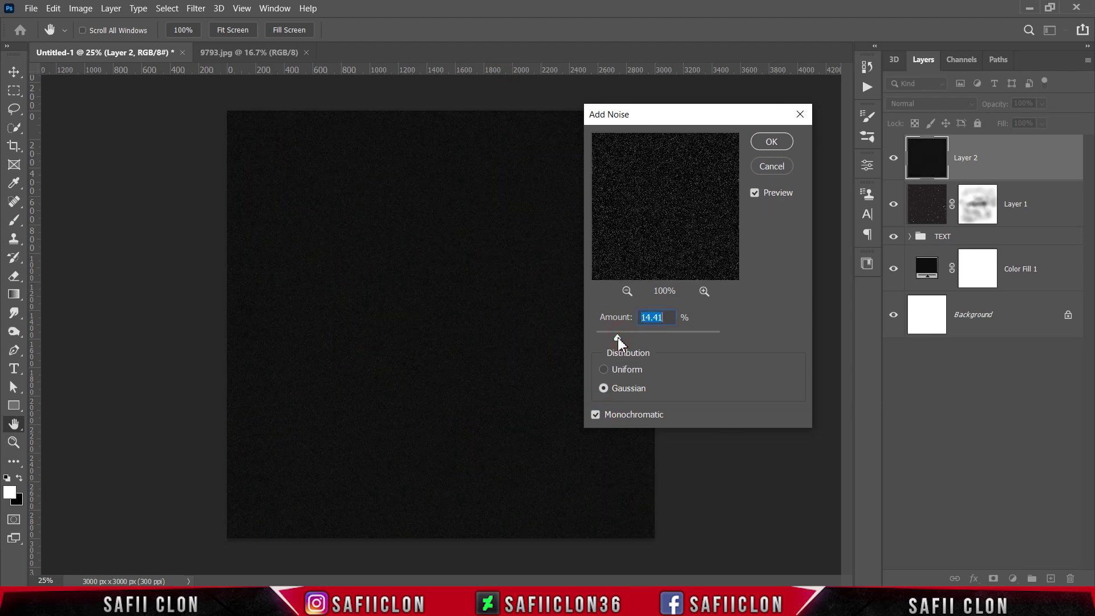
left_click(772, 142)
key("b")
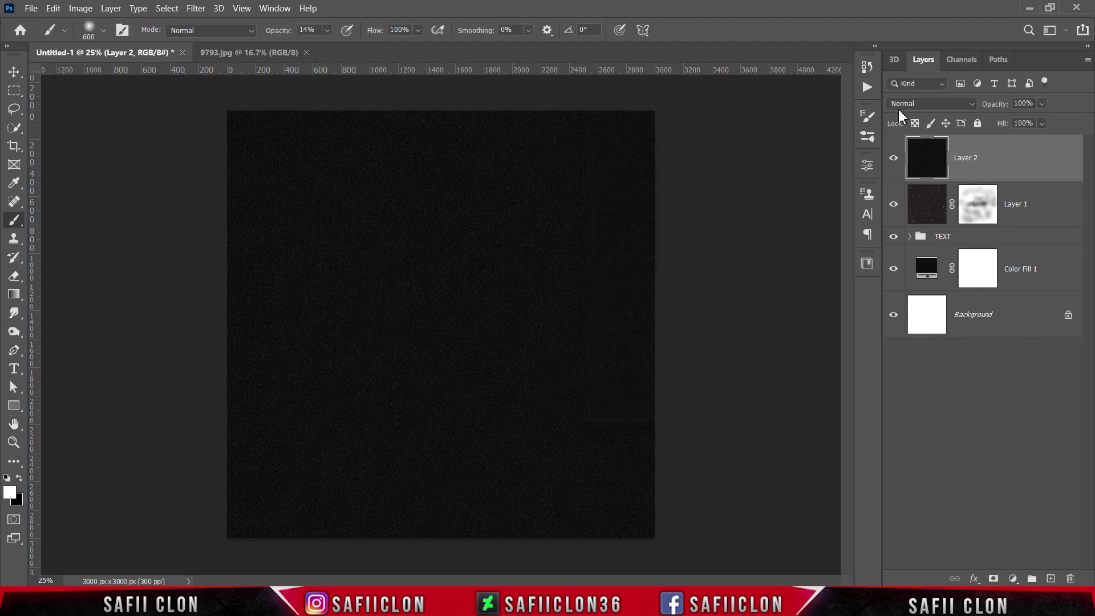
Set Layer 2 to Lighten blending and add an empty Layer 3 above it
left_click(910, 107)
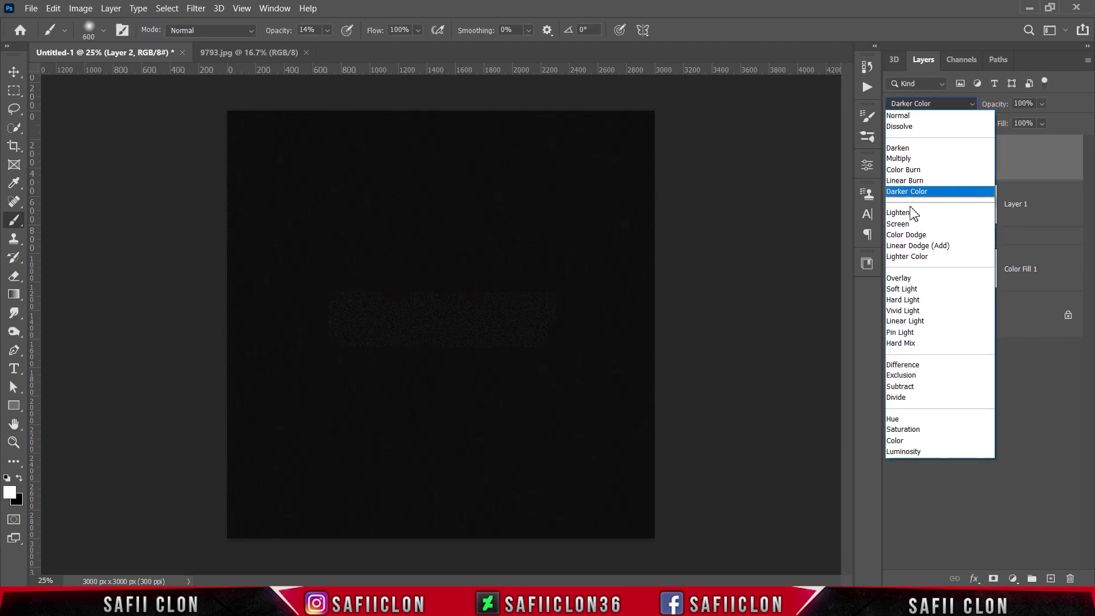
left_click(908, 214)
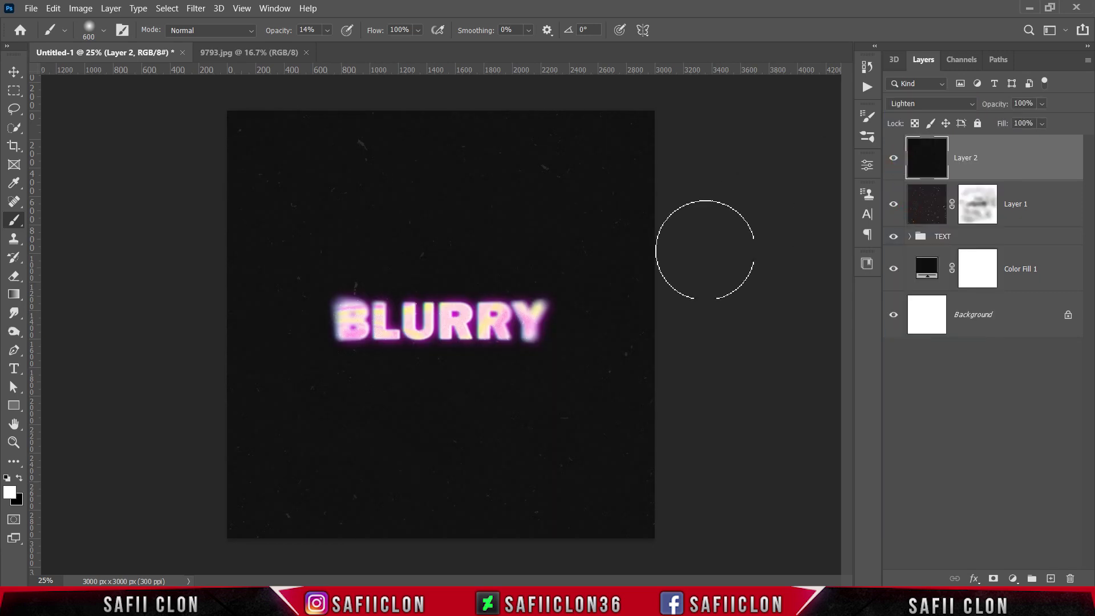
key("ctrl+plus")
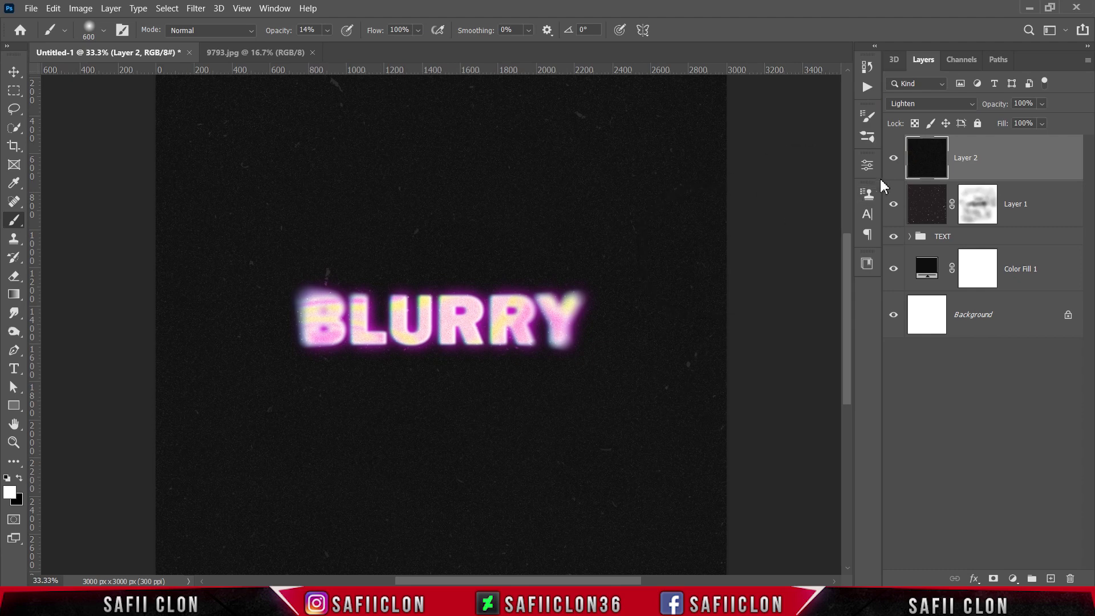
left_click(893, 163)
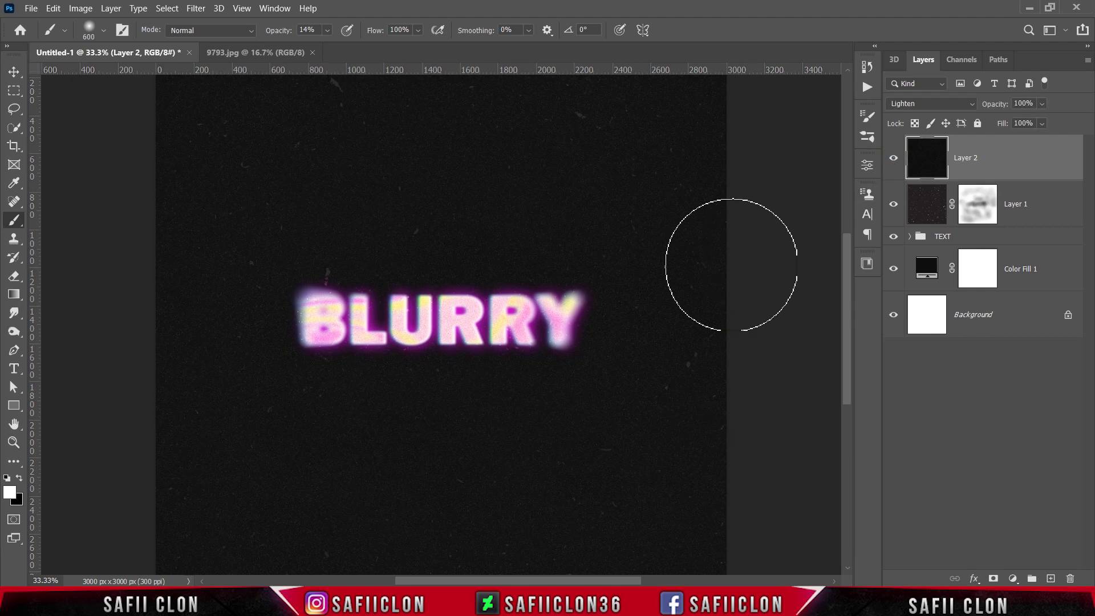
key("ctrl+minus")
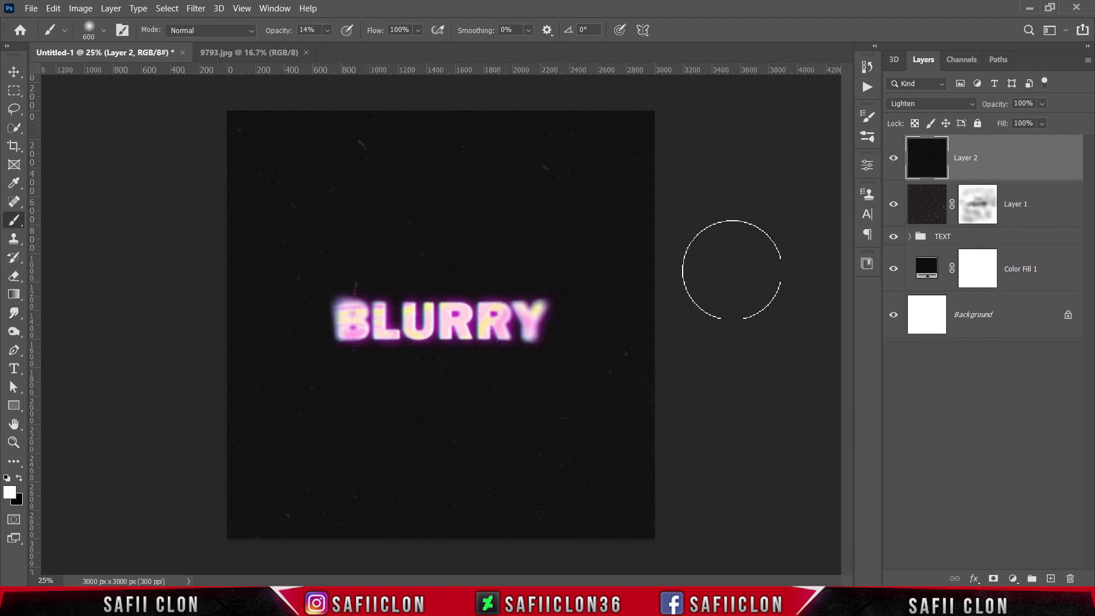
left_click(1050, 578)
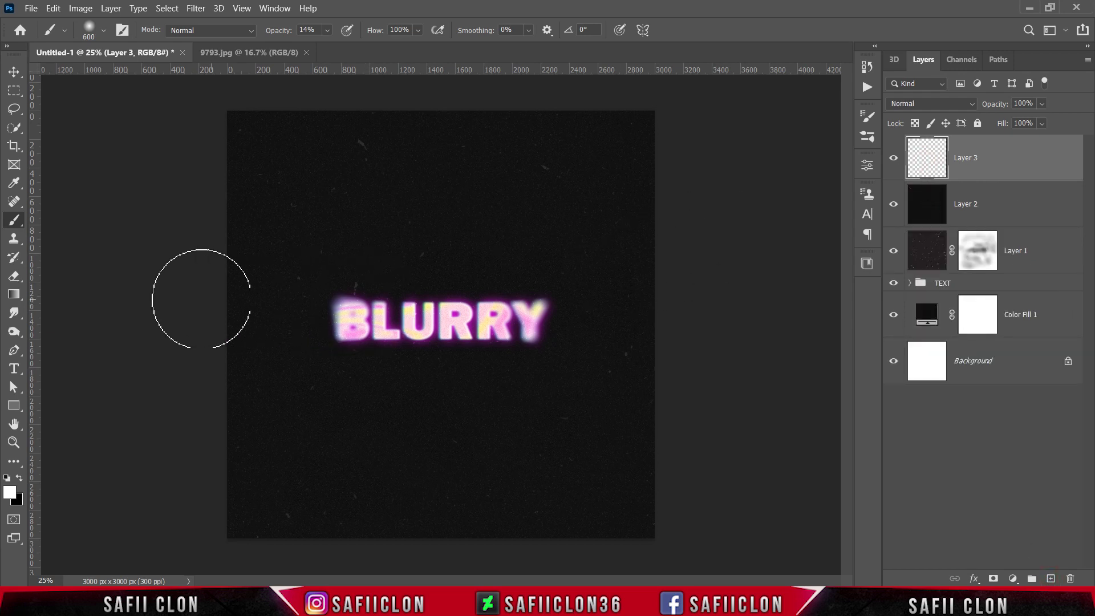
Set up a Soft Round brush at 35% opacity
right_click(22, 222)
left_click(71, 220)
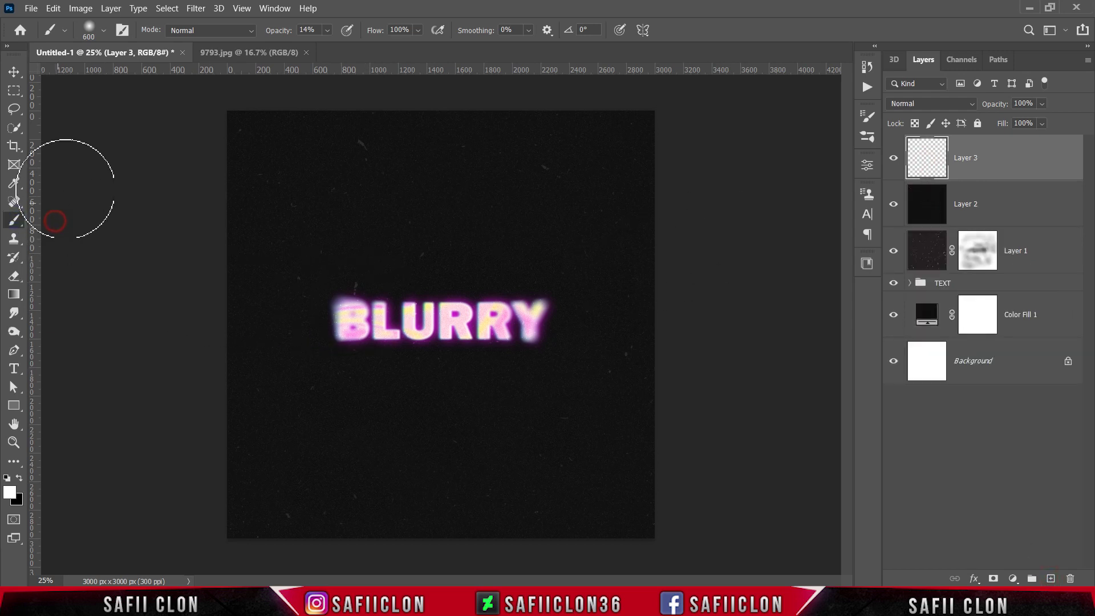
left_click(103, 30)
left_click(106, 219)
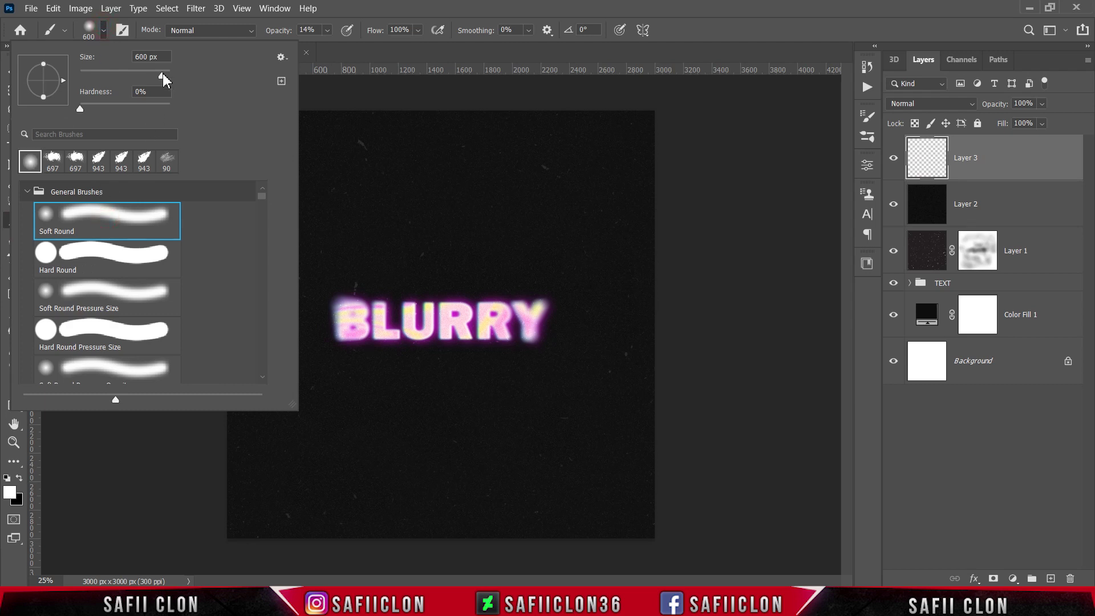
left_click(104, 33)
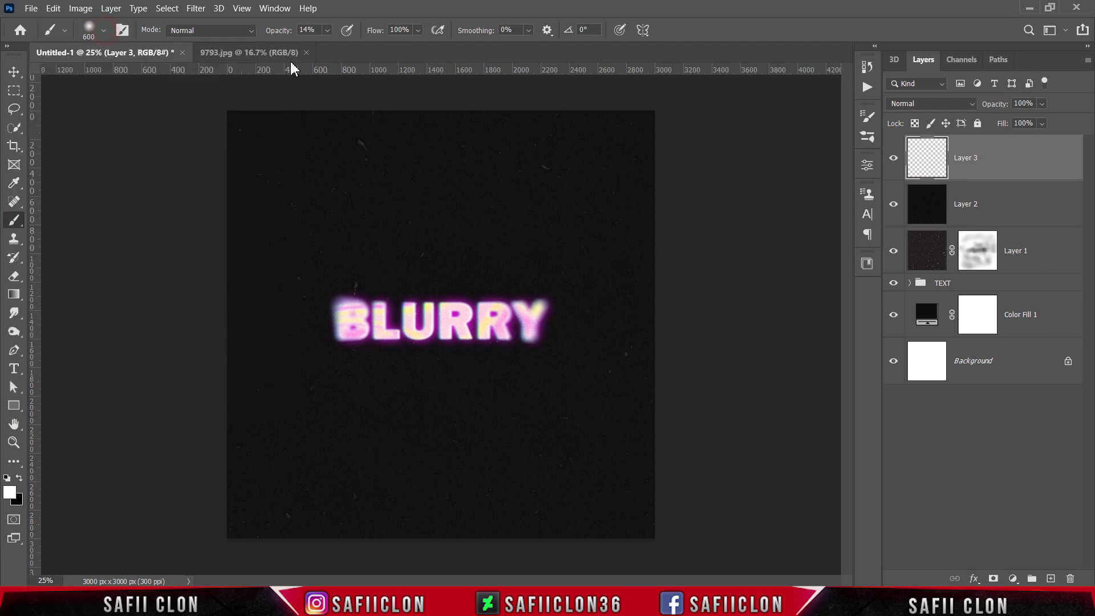
left_click(328, 31)
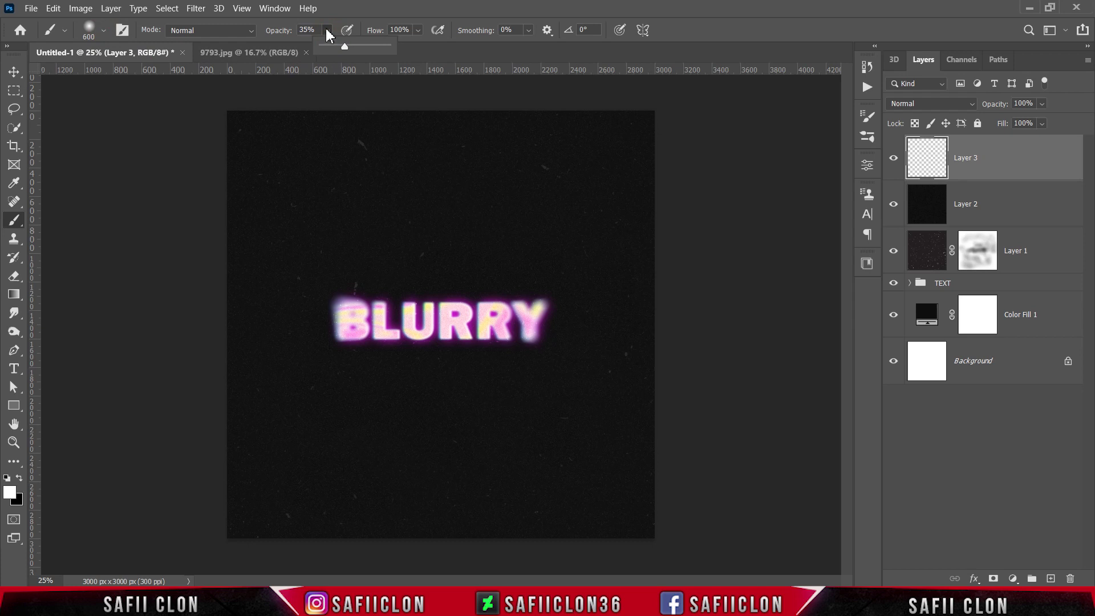
left_click(327, 30)
Paint a pale-yellow #ffff6c glow into the bottom-left corner with a 900 px brush
left_click(9, 493)
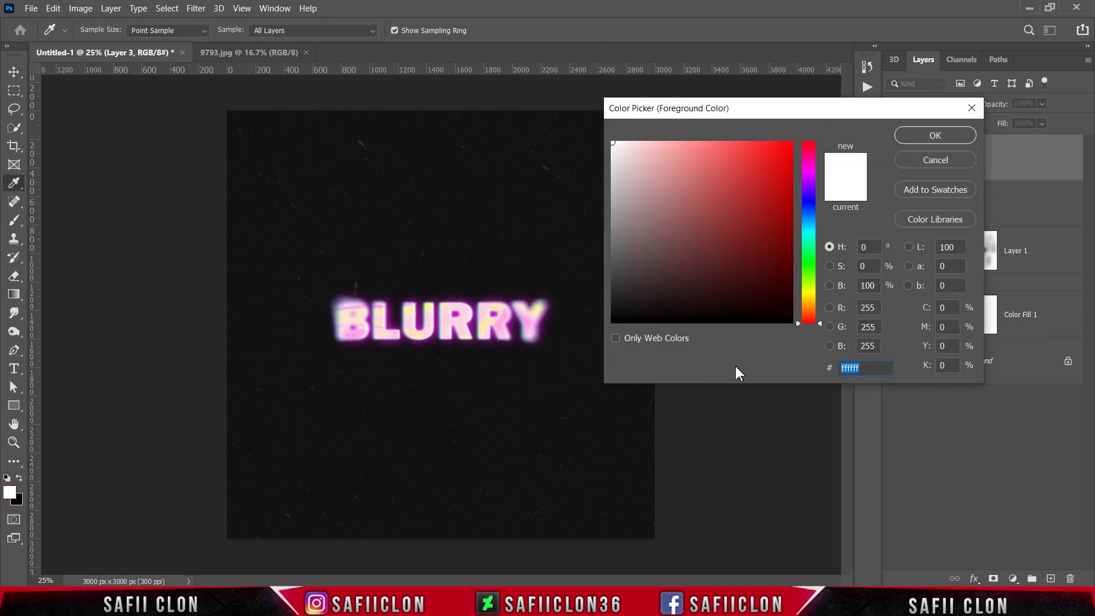
type("fff")
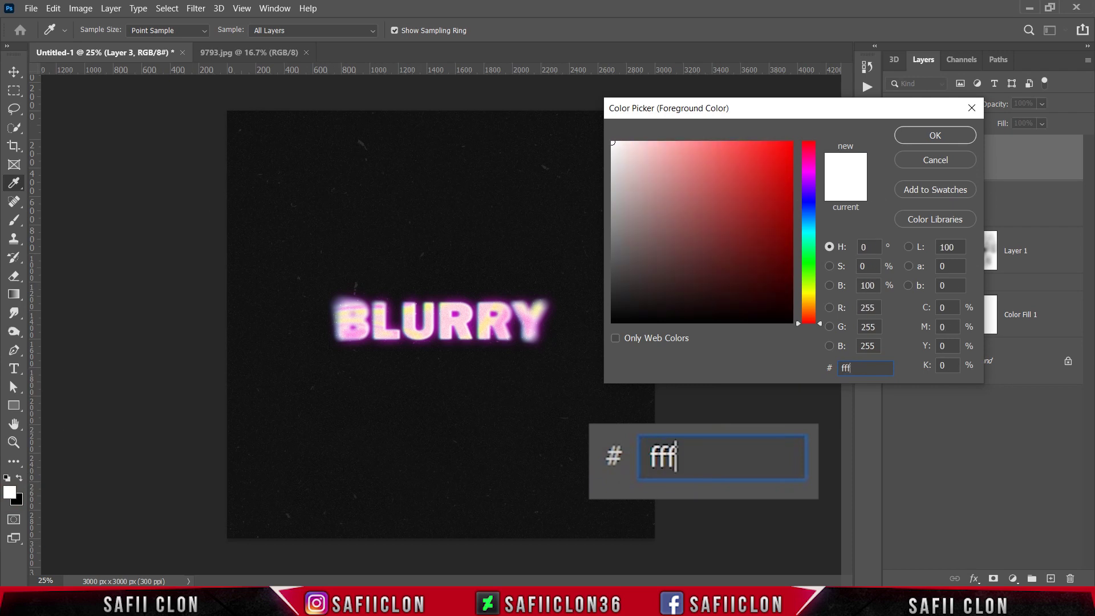
type("f6c")
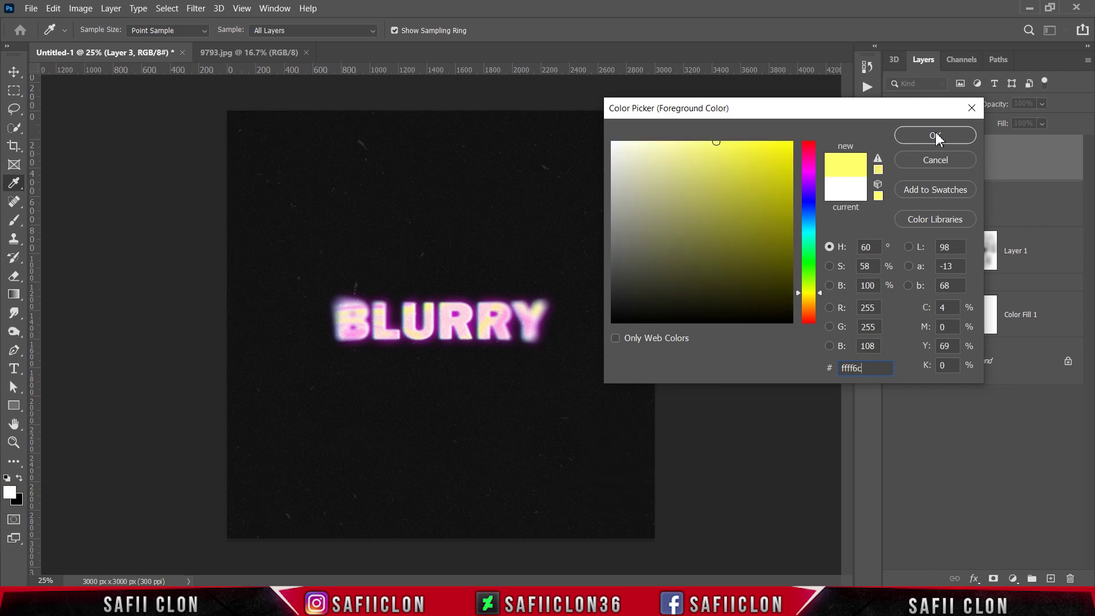
left_click(935, 135)
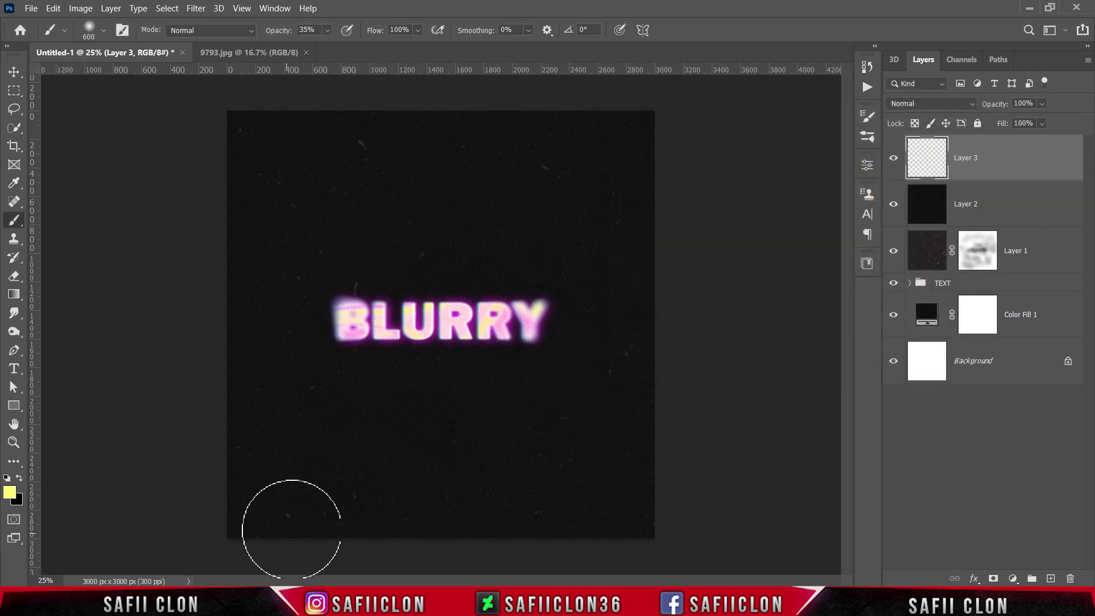
key("bracketright")
key("bracketright")
key("bracketright")
left_click_drag(215, 496, 326, 548)
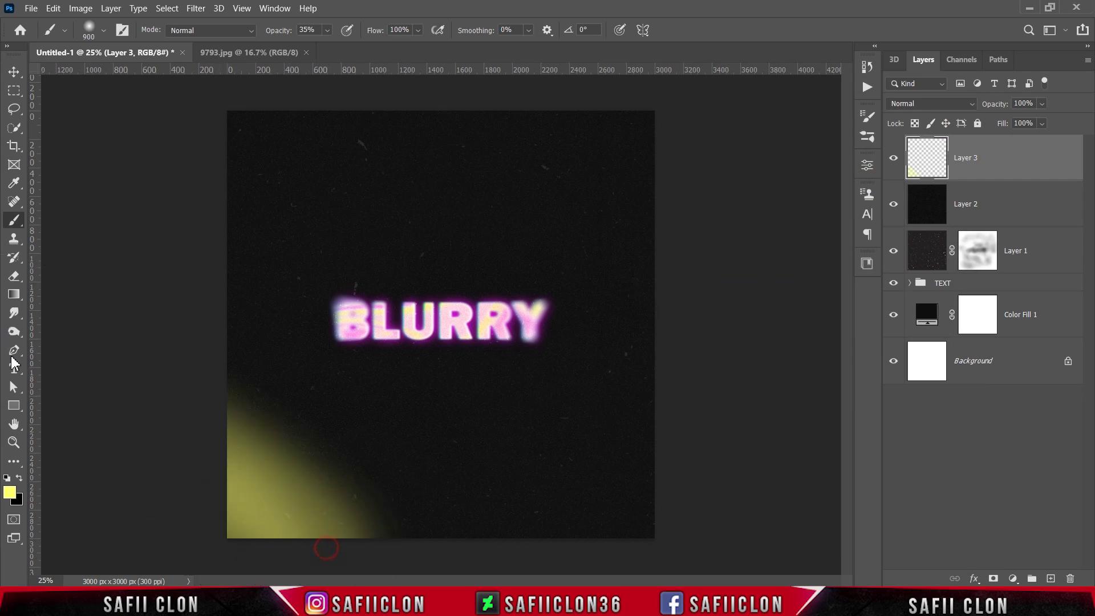
mouse_move(178, 488)
left_mouse_down()
mouse_move(103, 452)
mouse_move(308, 567)
left_mouse_up()
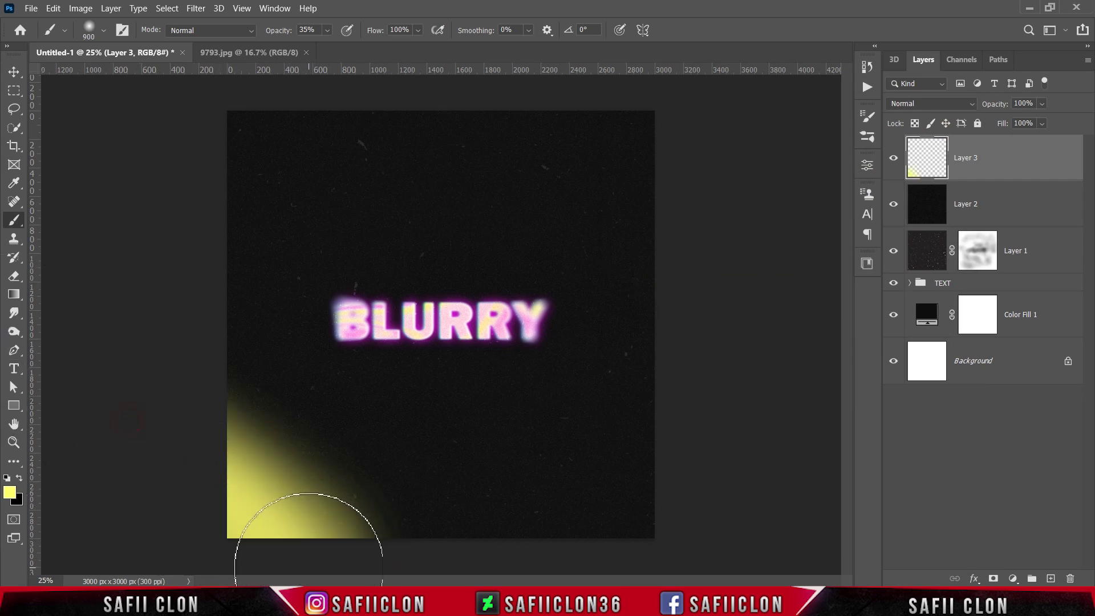
left_click_drag(118, 525, 377, 570)
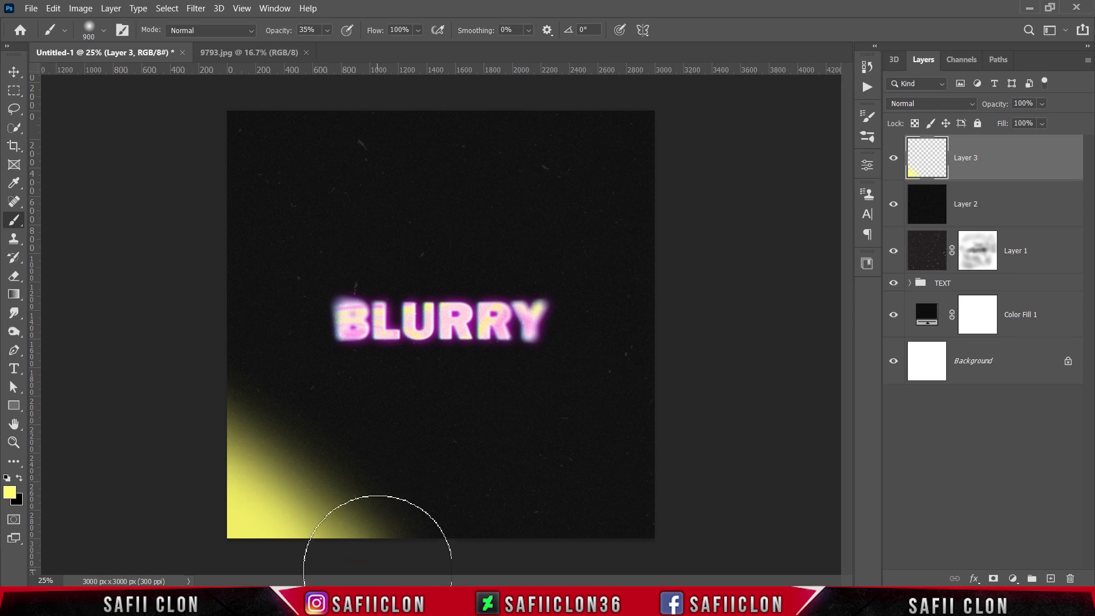
left_click_drag(183, 361, 114, 457)
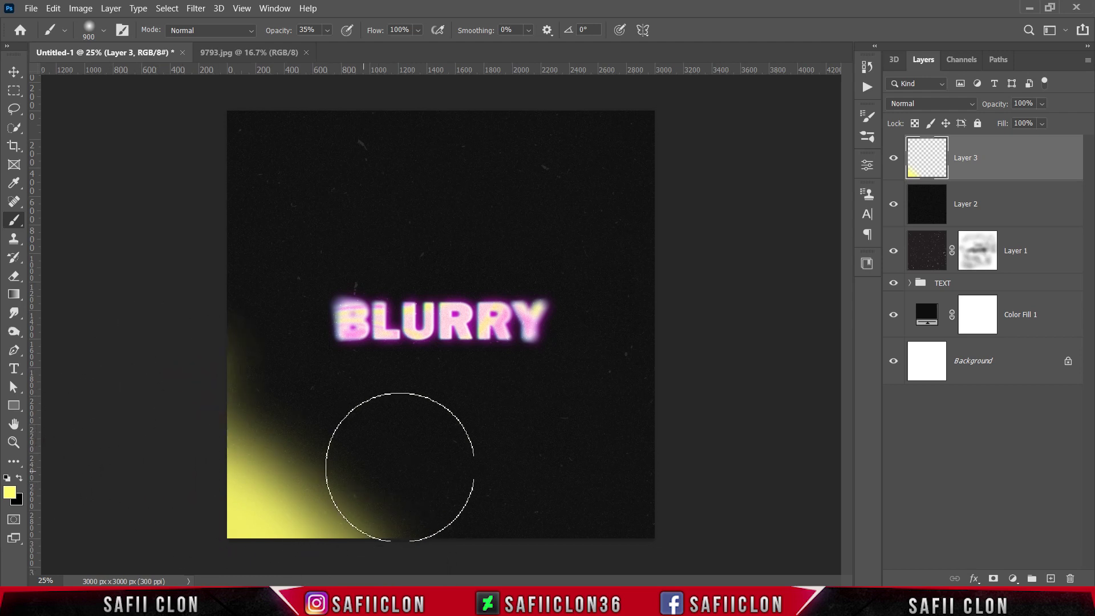
Set the foreground to #ff5927 and add a new Layer 4 beneath Layer 3
left_click(9, 496)
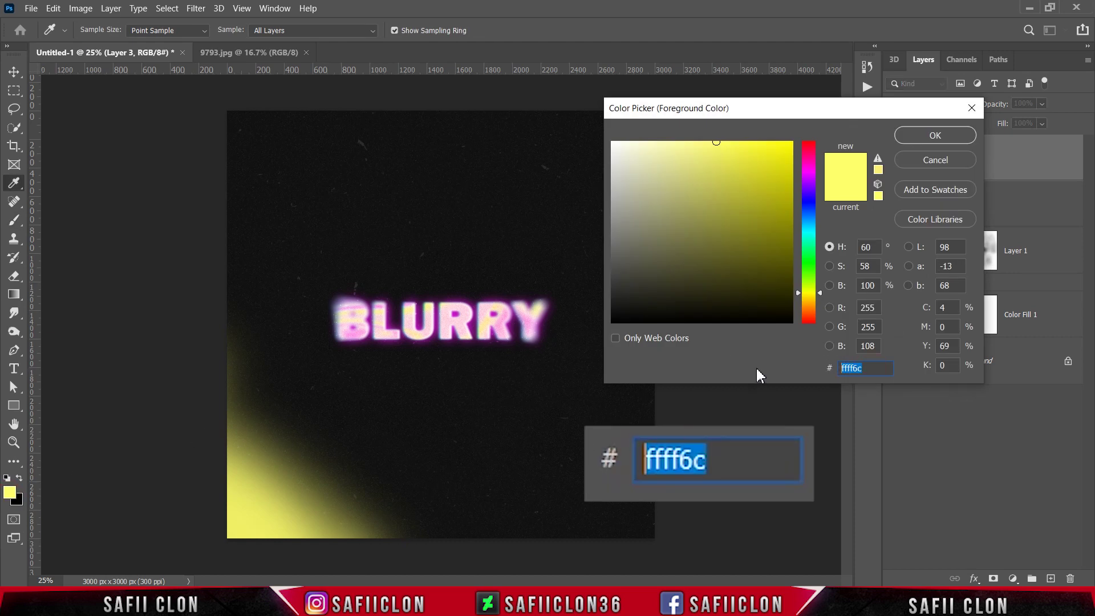
type("ff59")
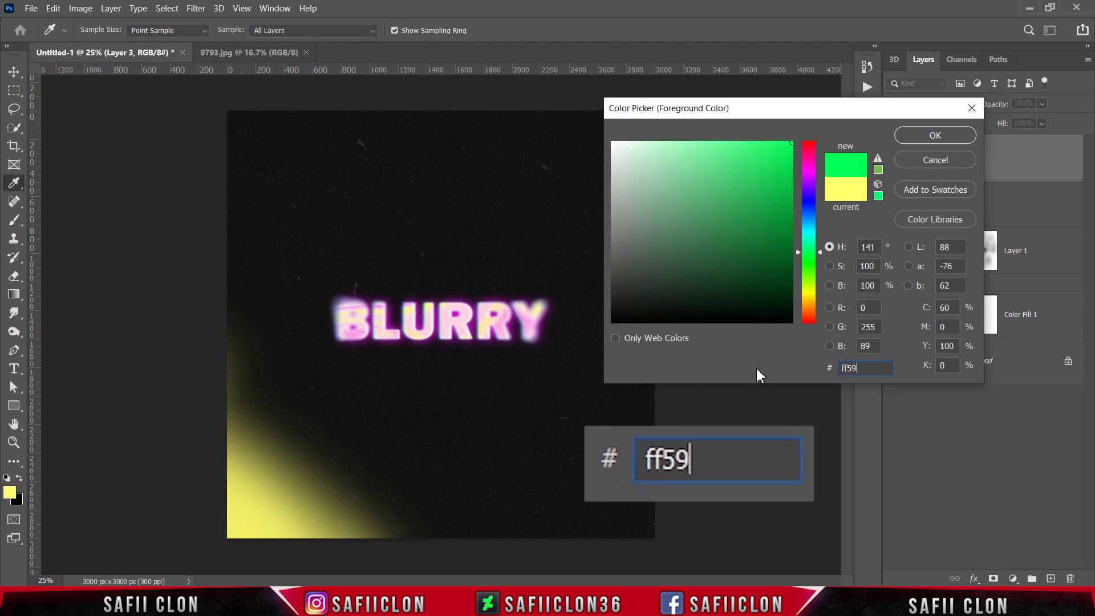
type("27")
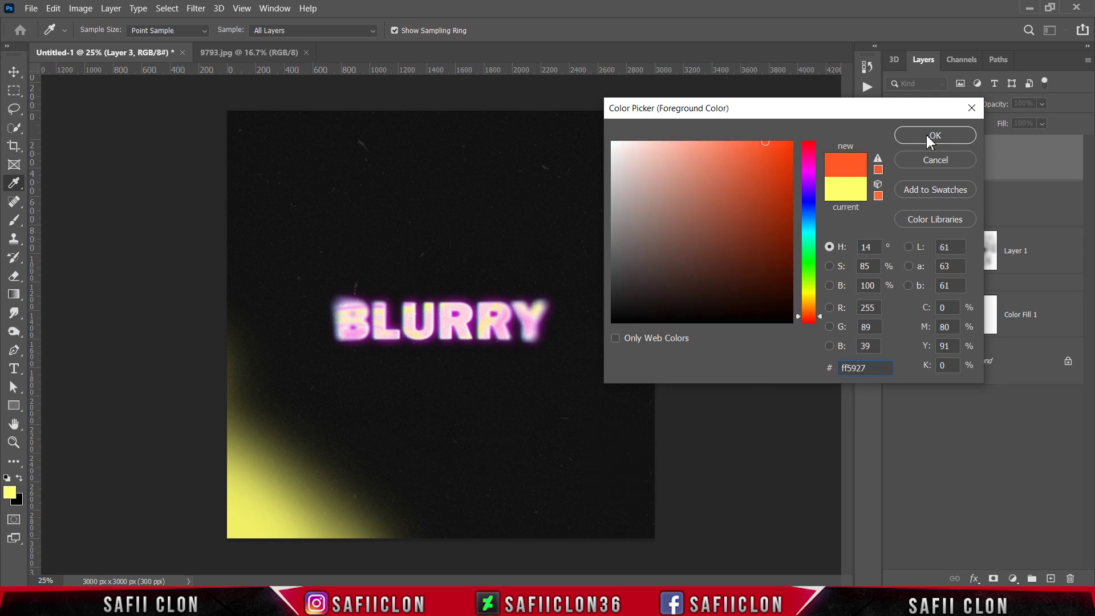
left_click(933, 136)
key("b")
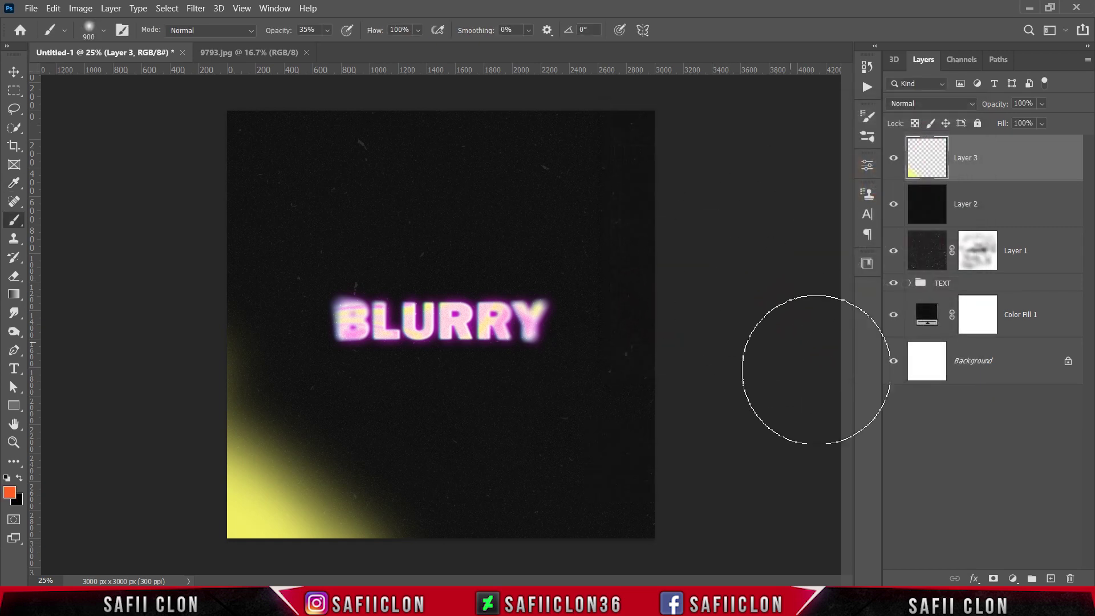
left_click(1051, 578)
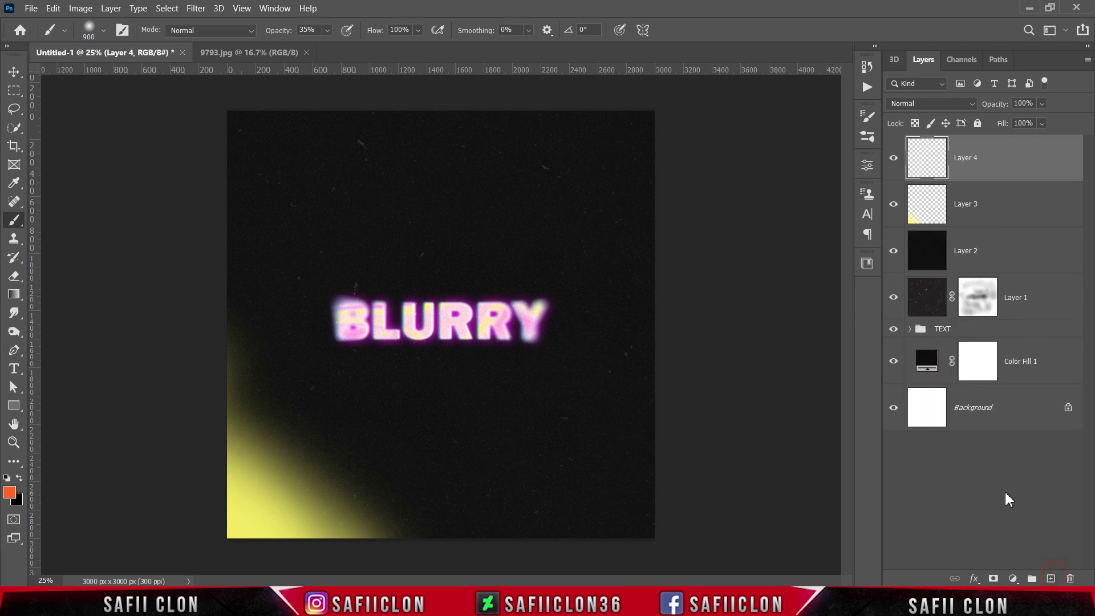
left_click_drag(998, 161, 997, 225)
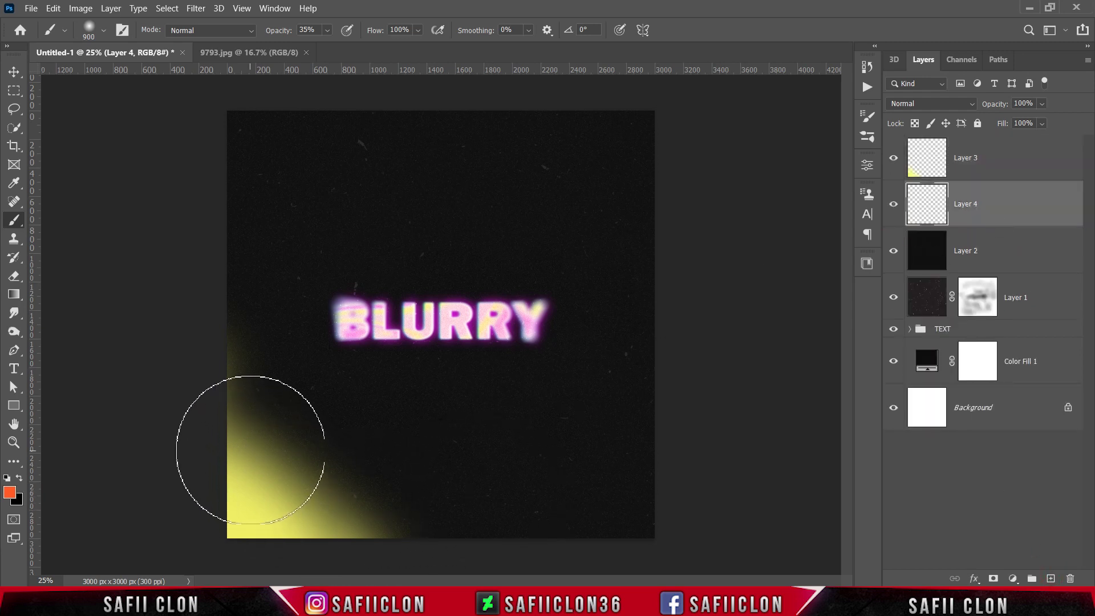
Paint orange-red around the yellow corner glow, lowering brush opacity to 26% then 17%
left_click_drag(304, 496, 381, 548)
left_click_drag(261, 506, 207, 525)
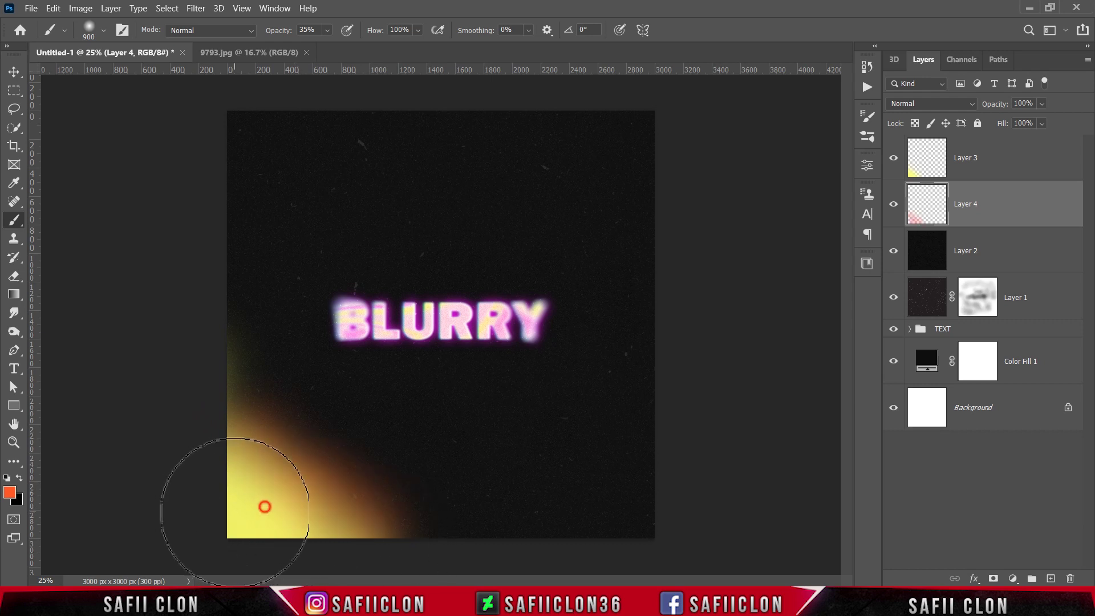
left_click(327, 31)
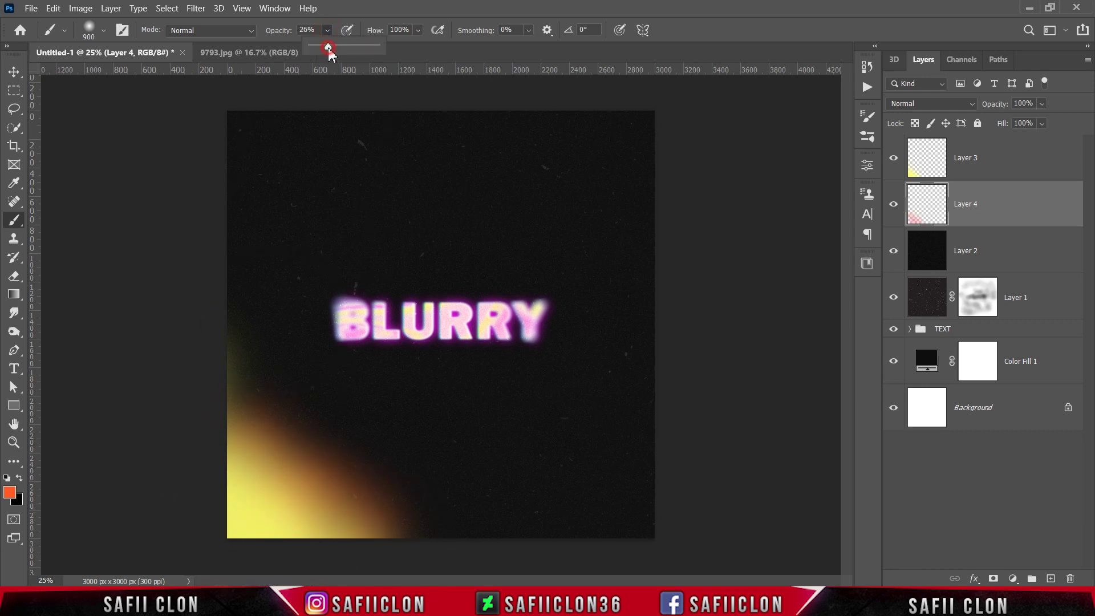
left_click_drag(225, 342, 213, 371)
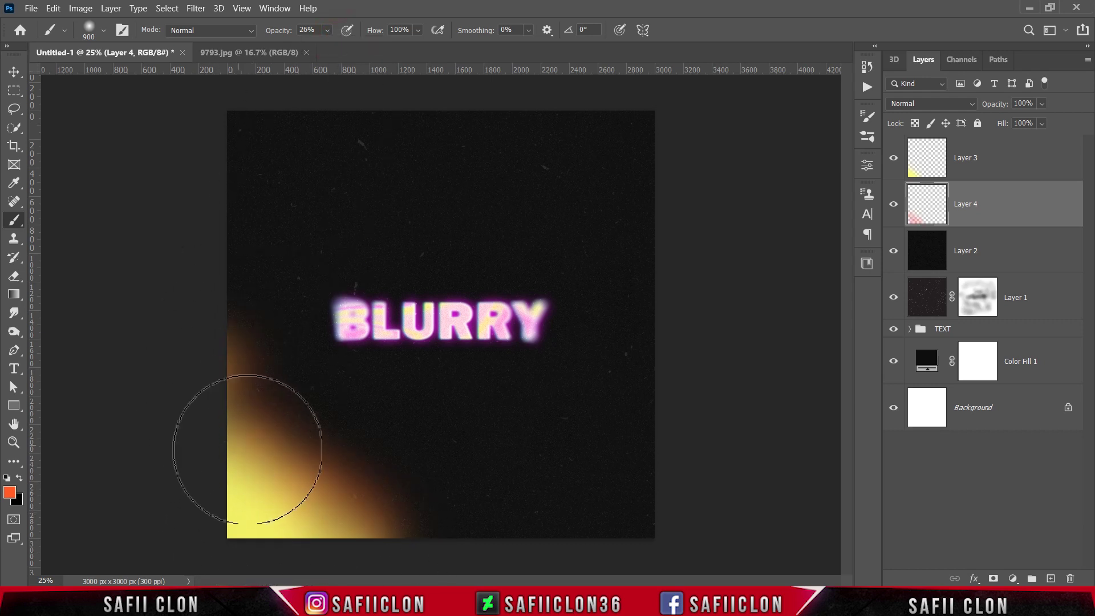
left_click_drag(366, 476, 317, 502)
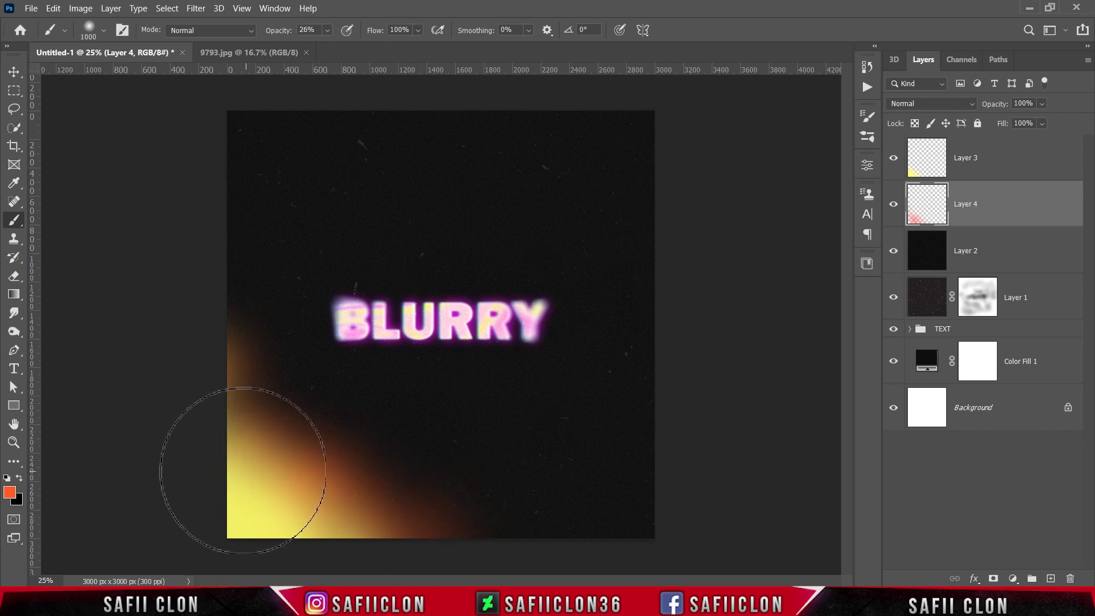
key("bracketleft")
key("bracketleft")
key("bracketleft")
left_click(327, 31)
left_click_drag(330, 41, 322, 41)
key("bracketright")
key("bracketright")
key("bracketright")
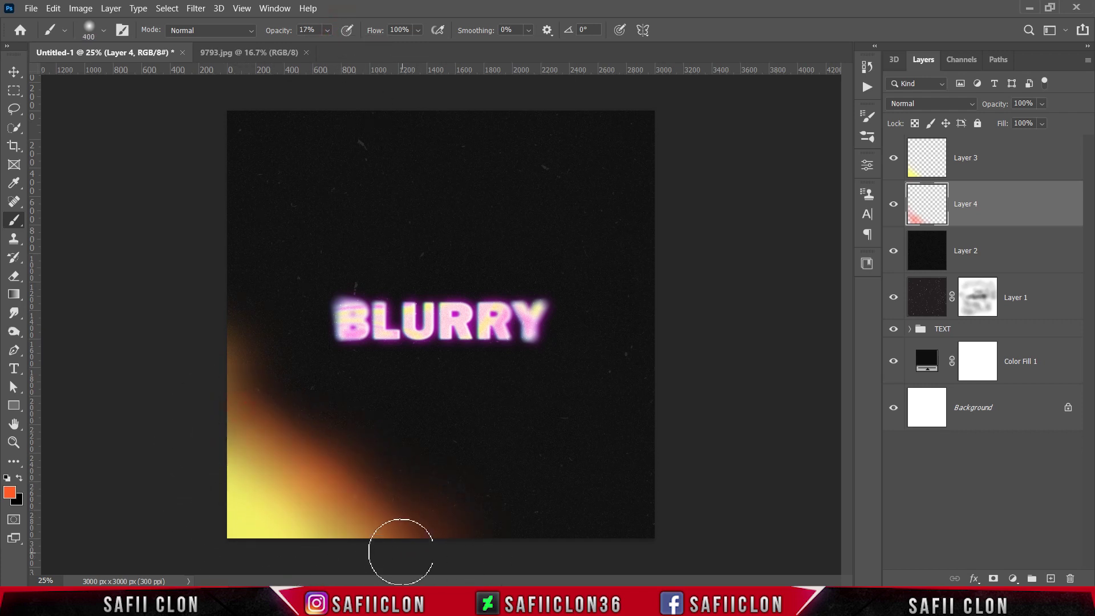
mouse_move(403, 557)
left_mouse_down()
mouse_move(375, 513)
mouse_move(289, 530)
left_mouse_up()
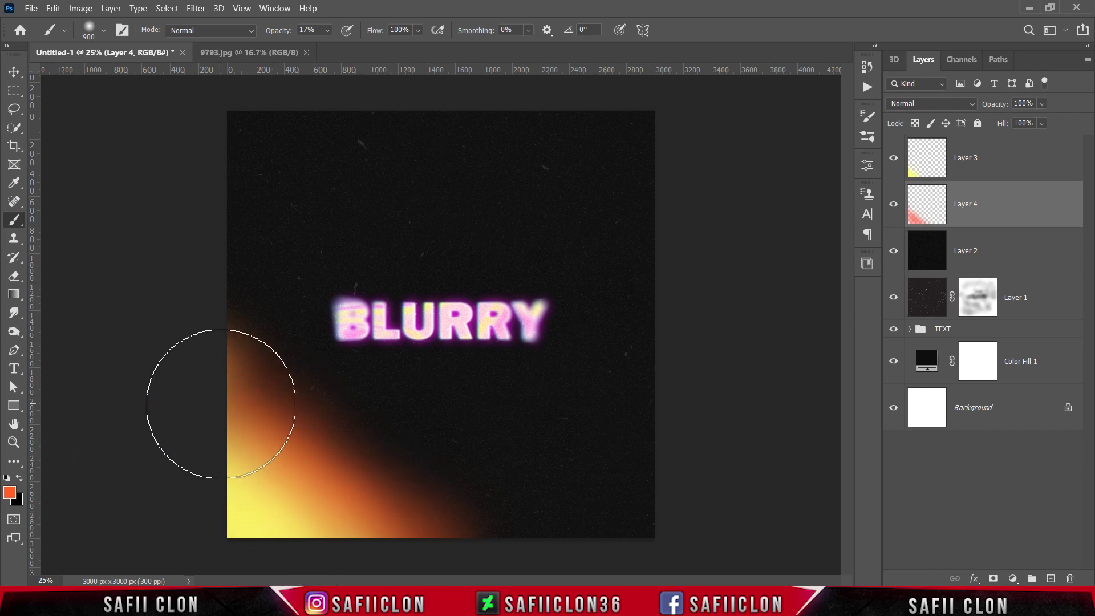
key("bracketleft")
key("bracketleft")
key("bracketleft")
key("bracketright")
key("bracketright")
key("bracketright")
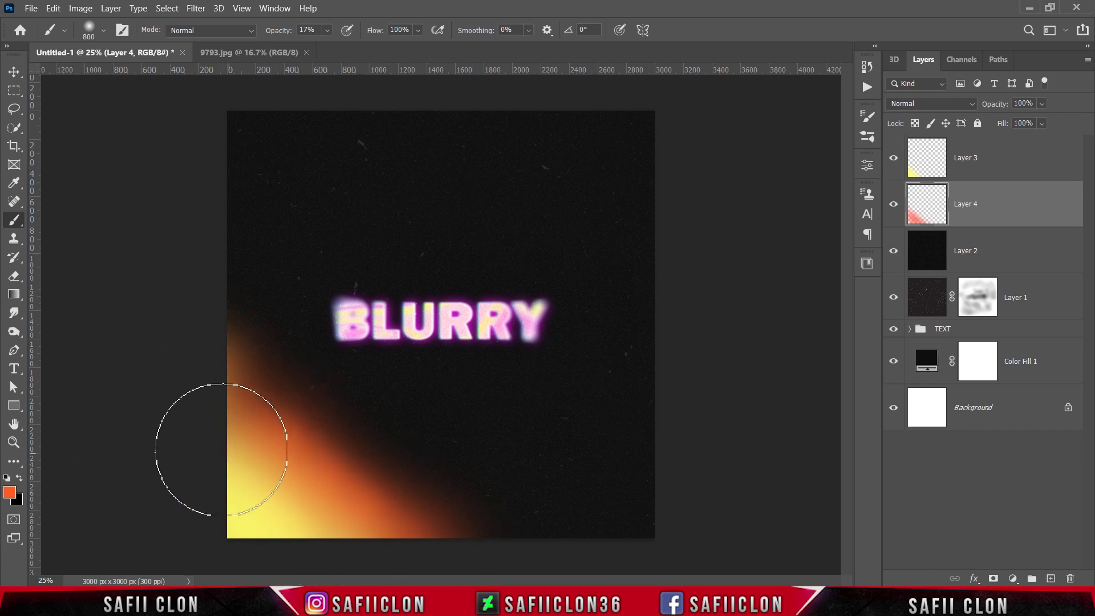
Set both Layer 4 and Layer 3 to Color Dodge blending
left_click(926, 105)
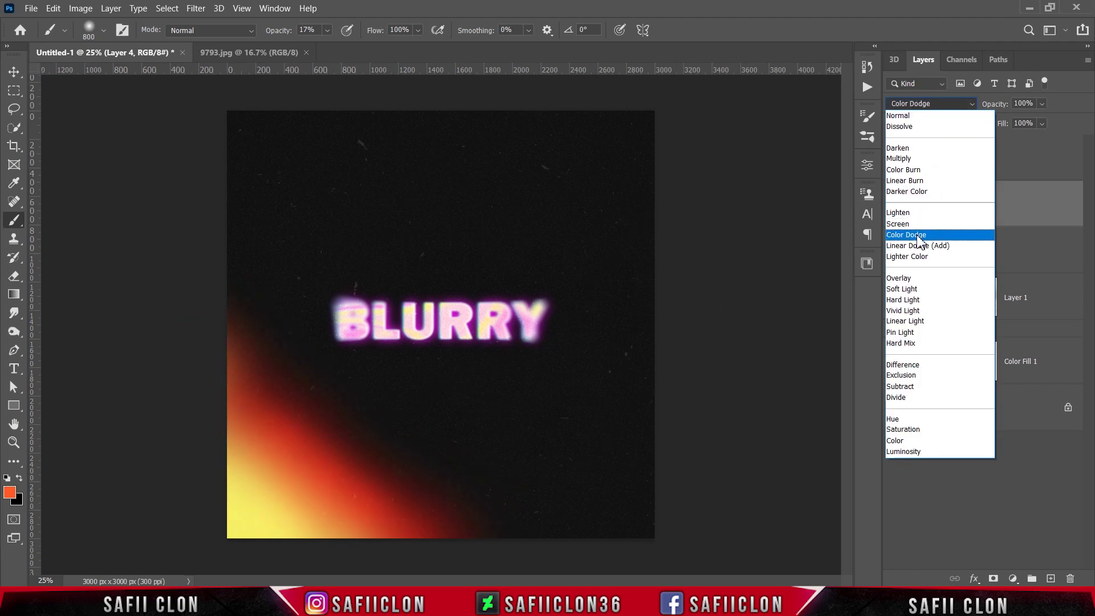
left_click(919, 239)
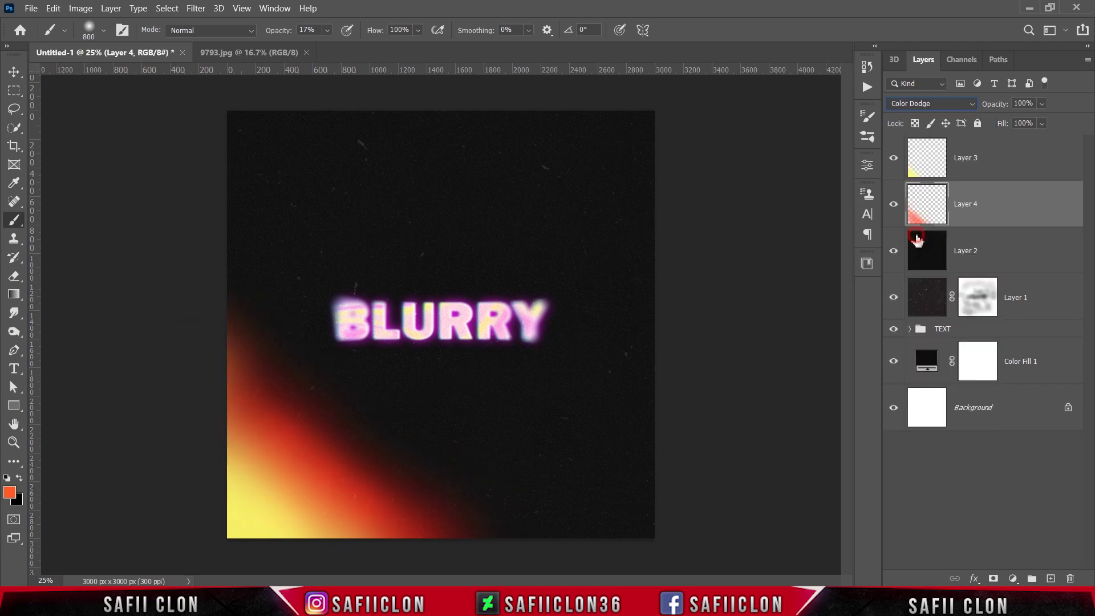
left_click(1003, 151)
left_click(974, 104)
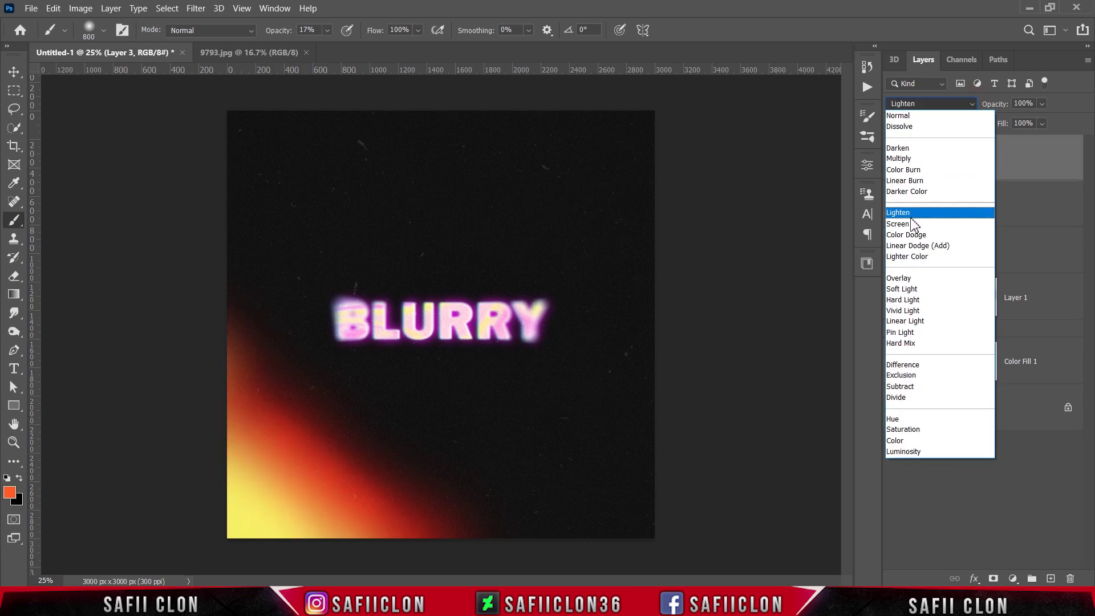
left_click(911, 237)
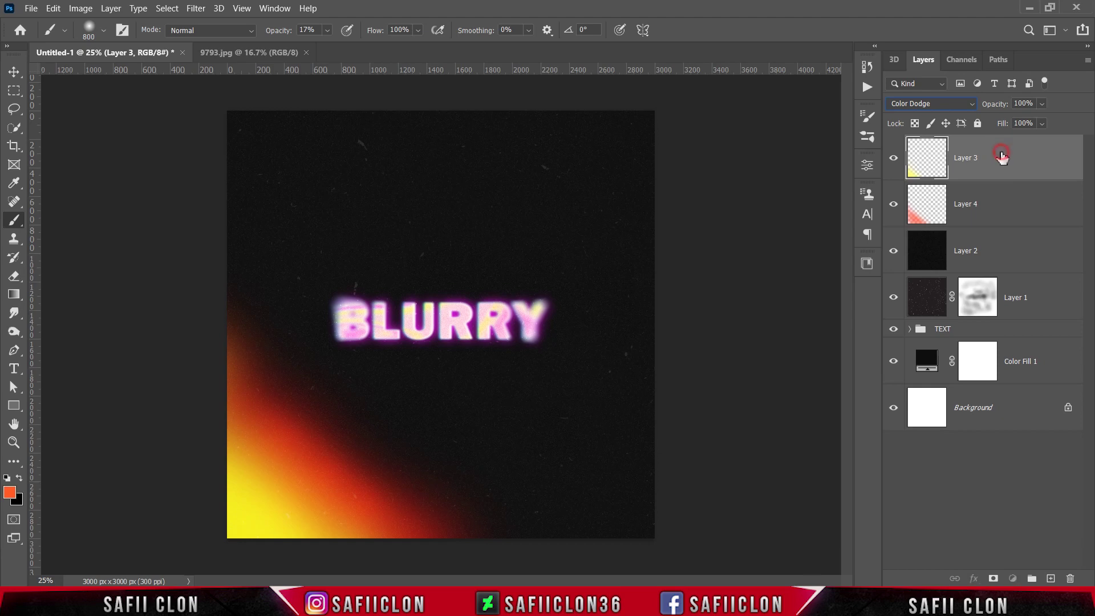
Group Layers 3 and 4 into a group named LIGHT and toggle its visibility to compare
left_click(1000, 210, "shift")
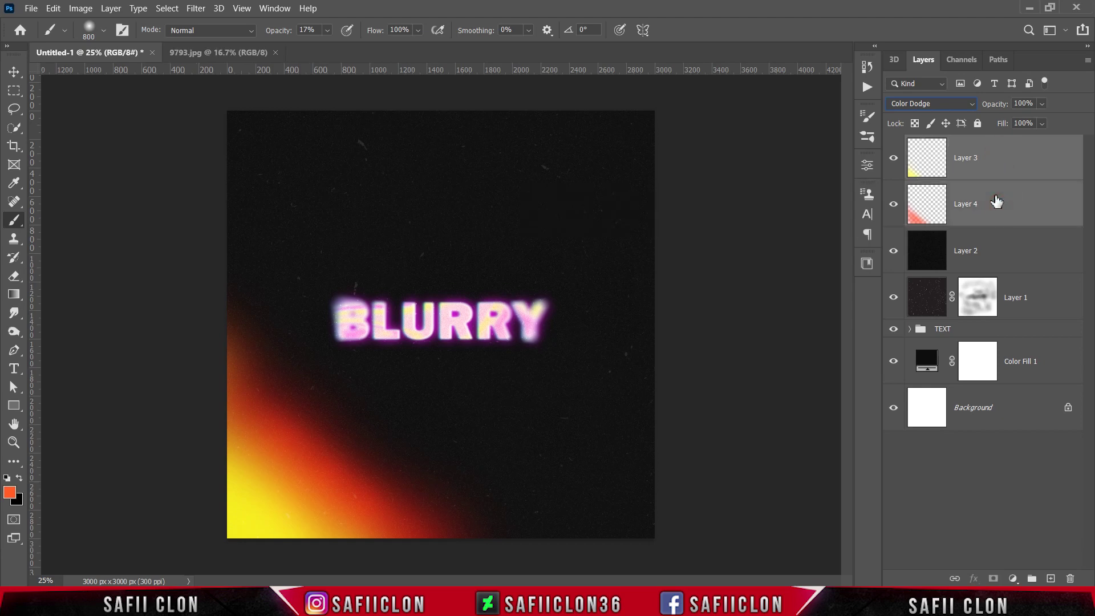
right_click(996, 201)
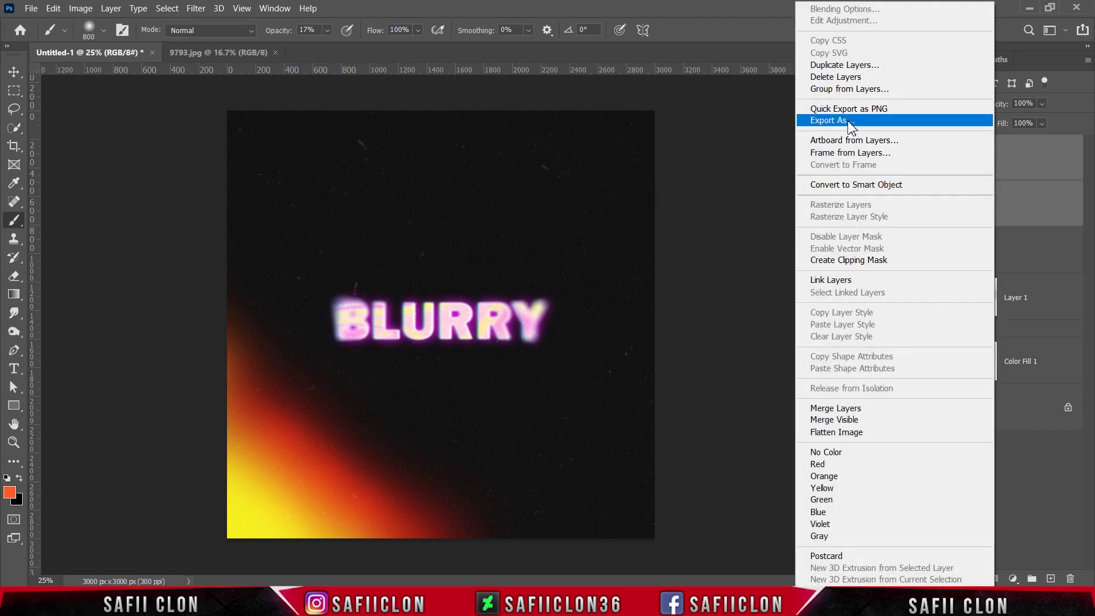
left_click(986, 90)
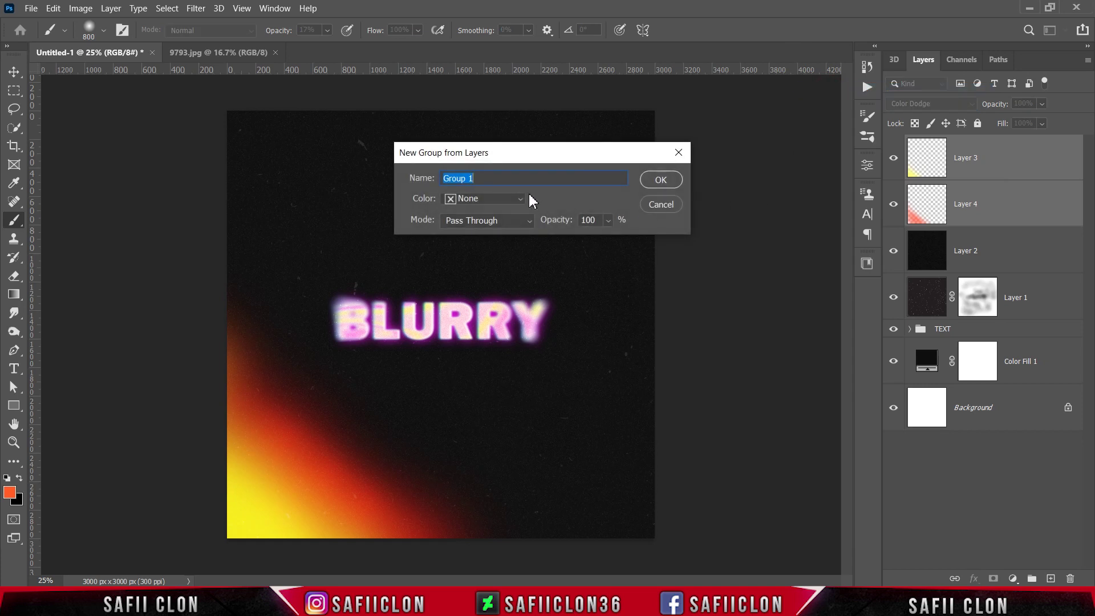
type("L")
type("IGHT")
left_click(660, 179)
left_click(893, 144)
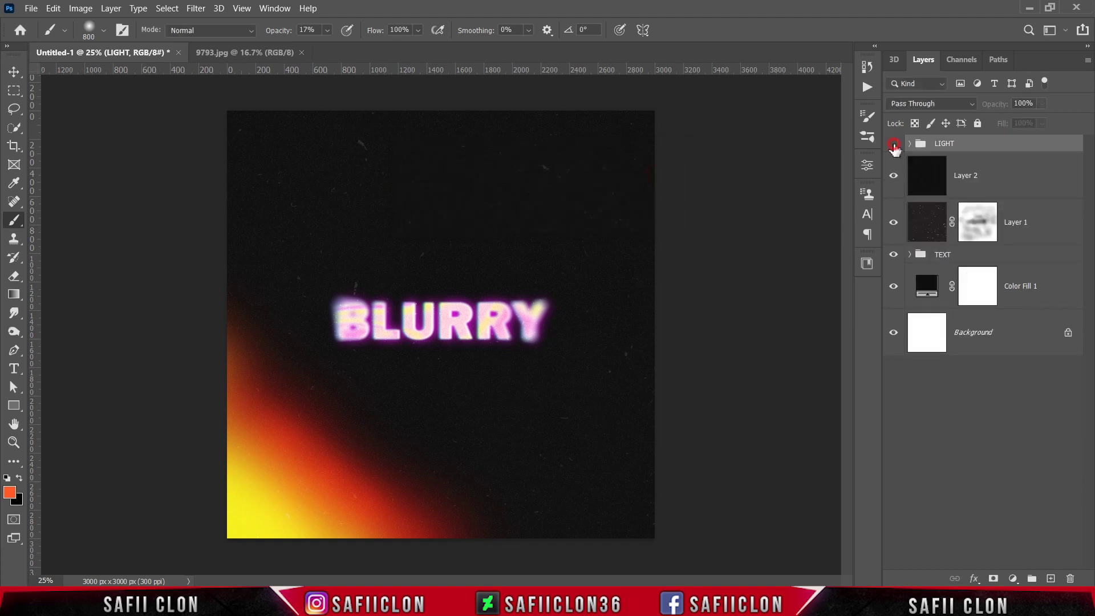
left_click(893, 144)
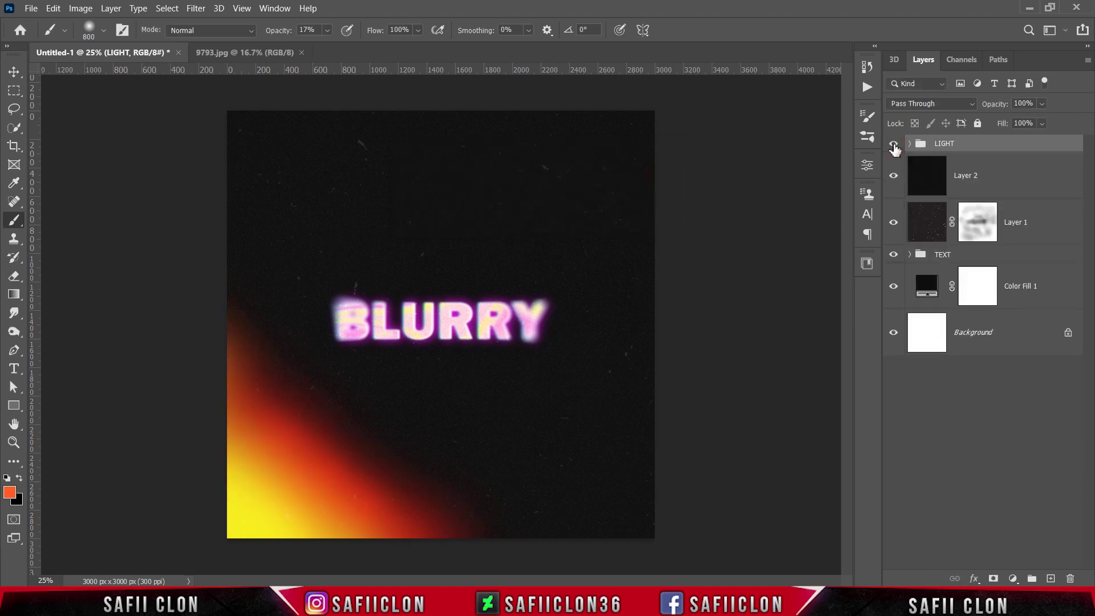
Duplicate the LIGHT group to create a LIGHT copy
right_click(980, 150)
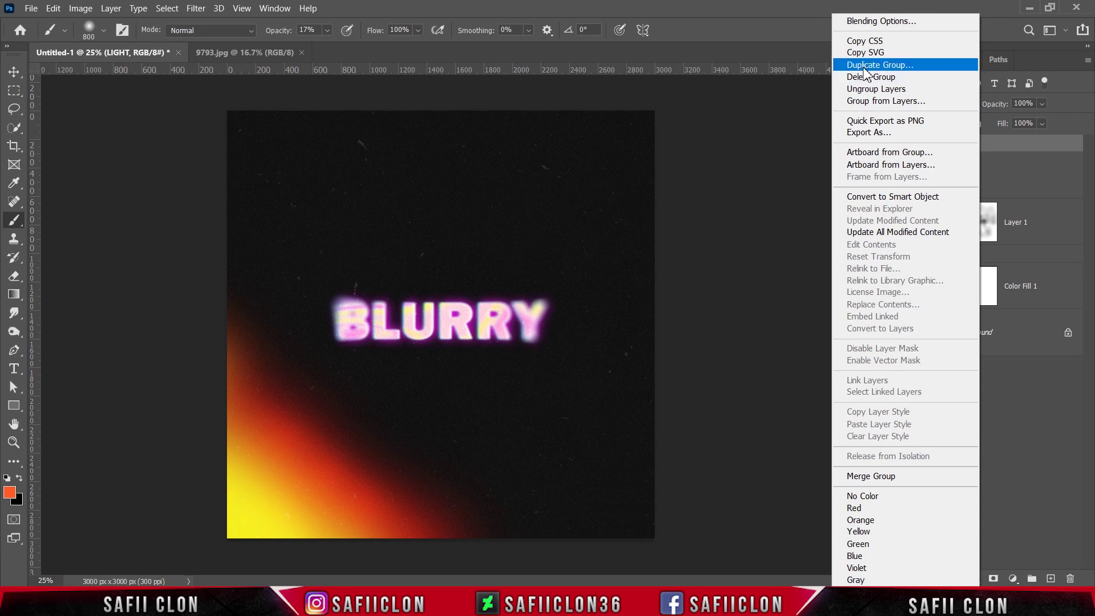
left_click(866, 65)
left_click(659, 159)
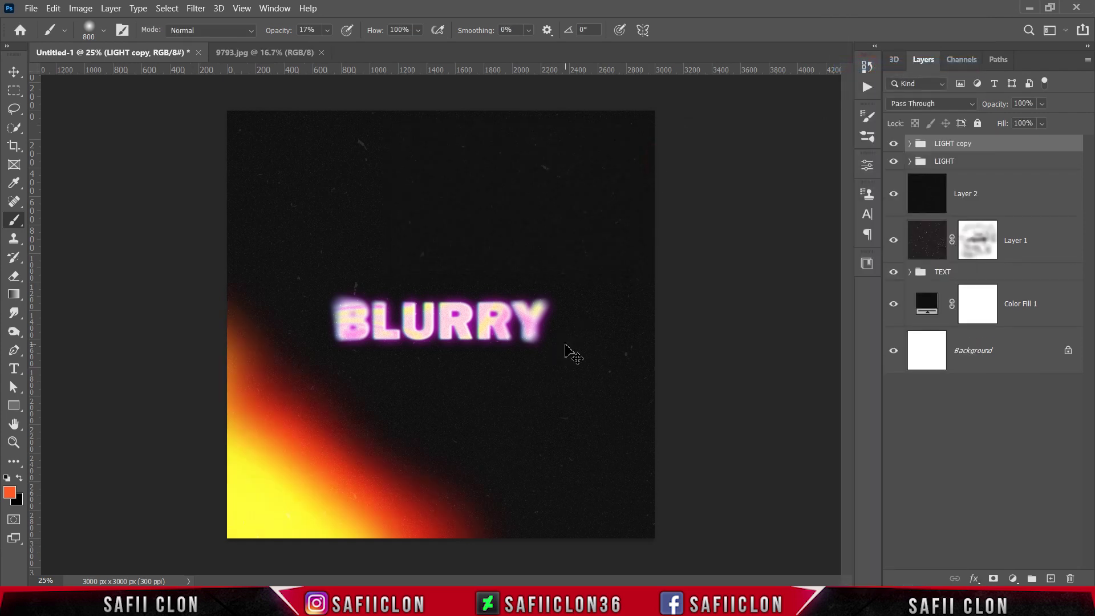
Move the copied glow up and to the right and flip it horizontally
key("ctrl+t")
left_click_drag(346, 406, 432, 276)
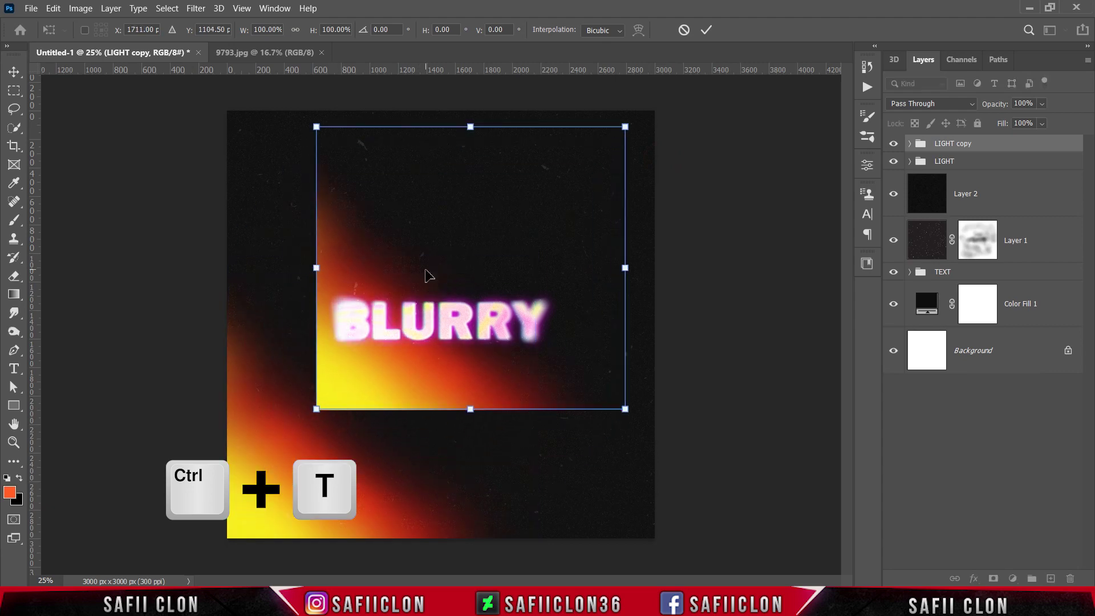
right_click(429, 276)
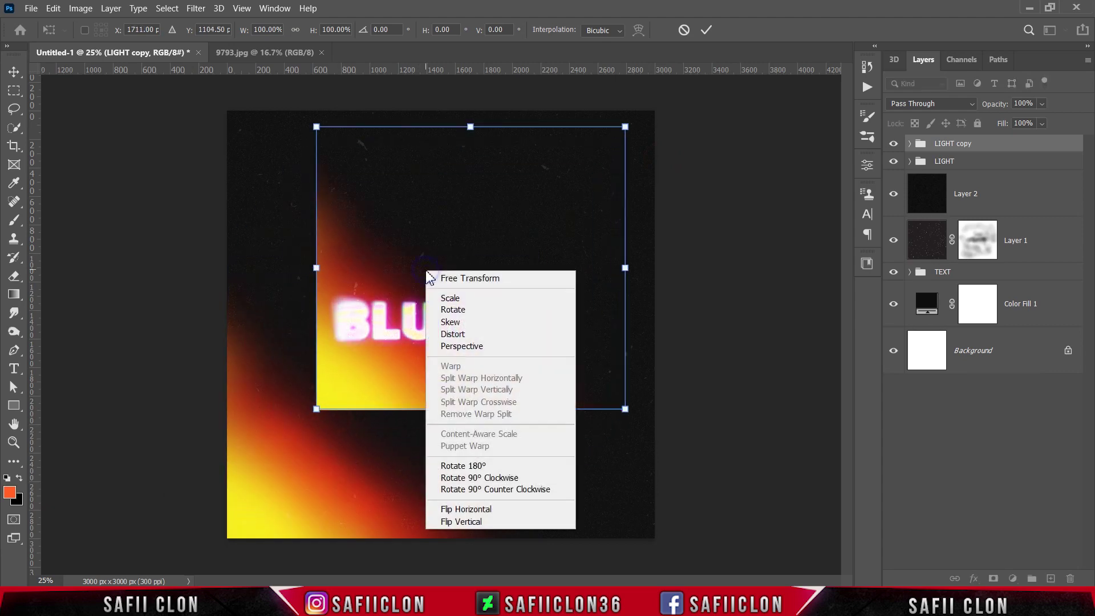
left_click(484, 508)
Rotate the copy to about 76°, enlarge it to about 171%, and settle it into the top-right corner
left_click_drag(603, 477, 590, 183)
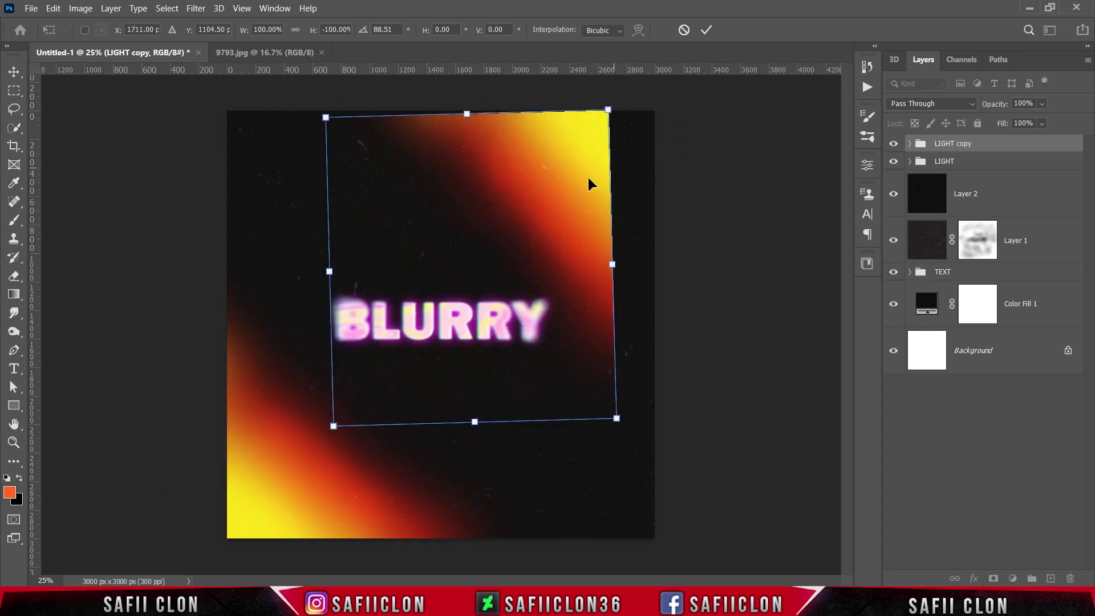
left_click_drag(616, 418, 777, 505)
left_click_drag(713, 433, 635, 374)
left_click_drag(713, 570, 761, 546)
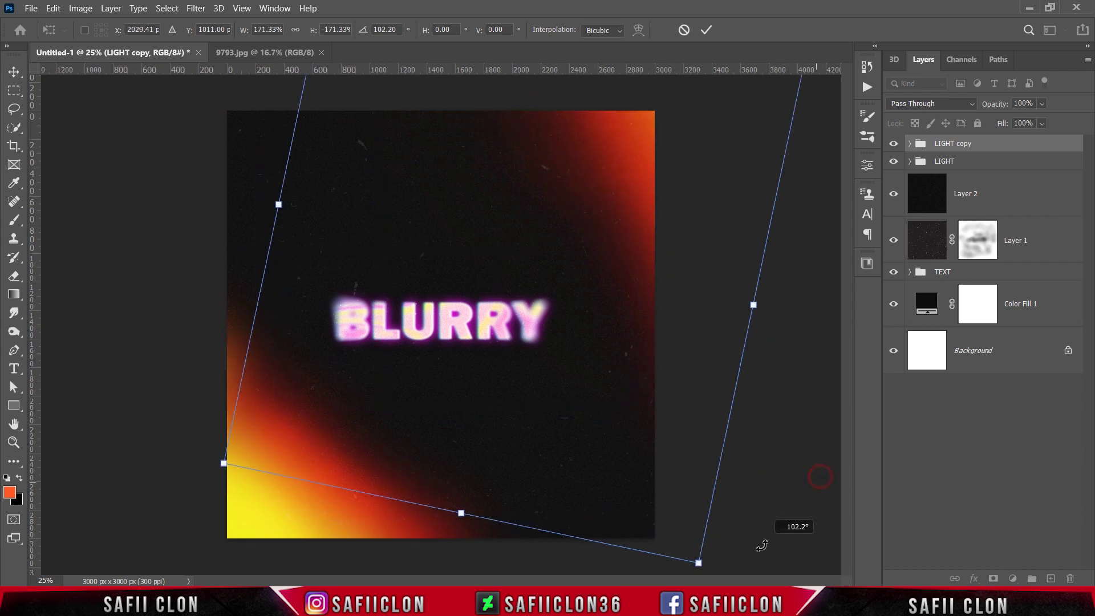
left_click_drag(693, 473, 672, 435)
mouse_move(798, 422)
left_mouse_down()
mouse_move(775, 287)
mouse_move(789, 416)
left_mouse_up()
left_click_drag(641, 327, 673, 437)
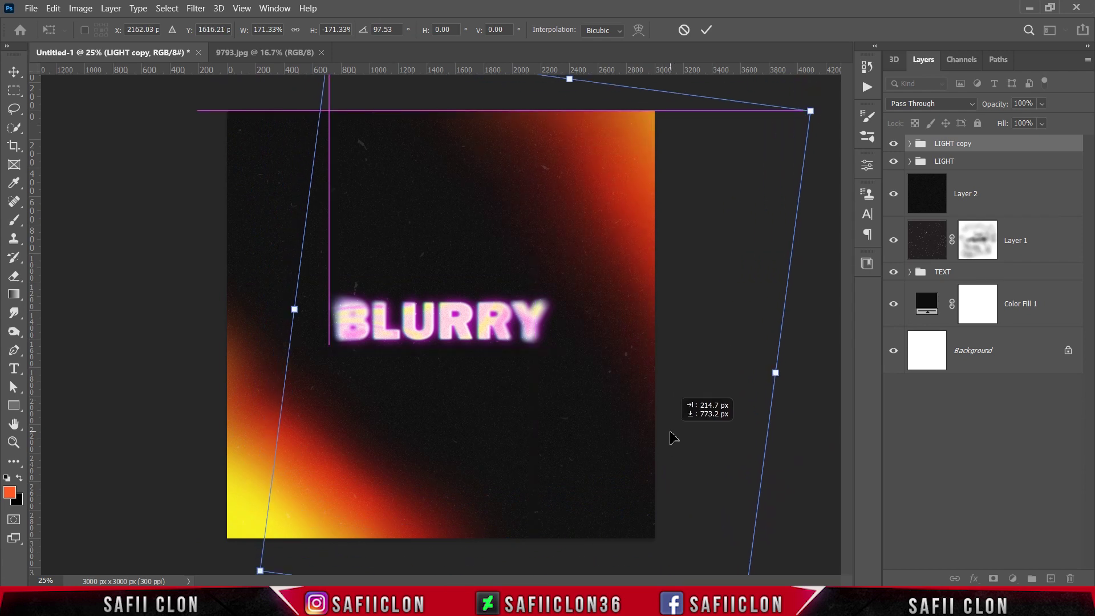
left_click(707, 30)
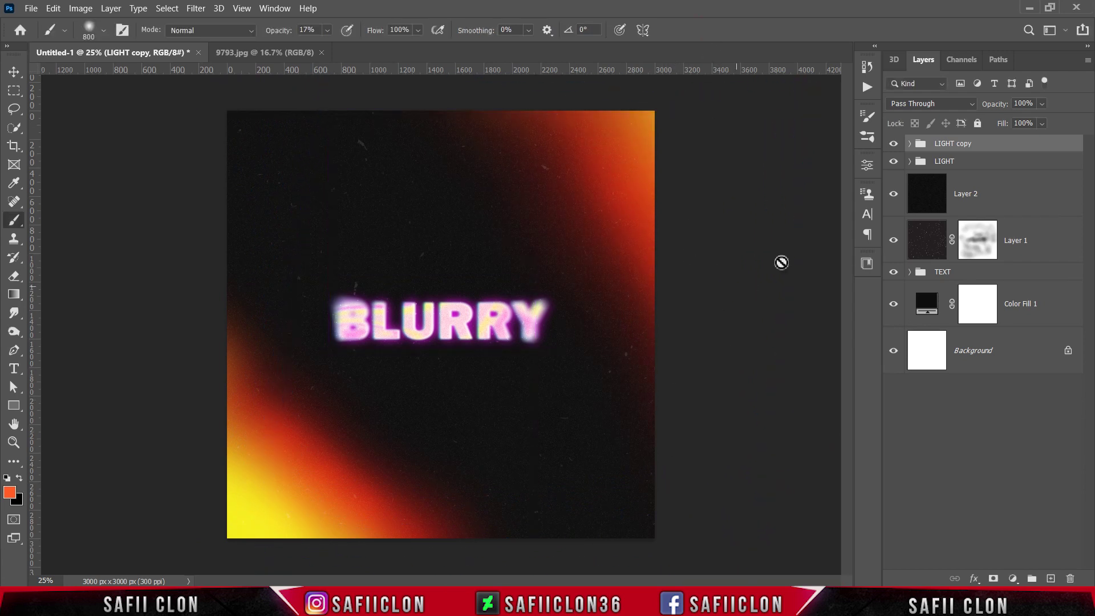
Check the top-right glow, then duplicate the TEXT group
left_click(893, 144)
left_click(894, 161)
left_click(997, 273)
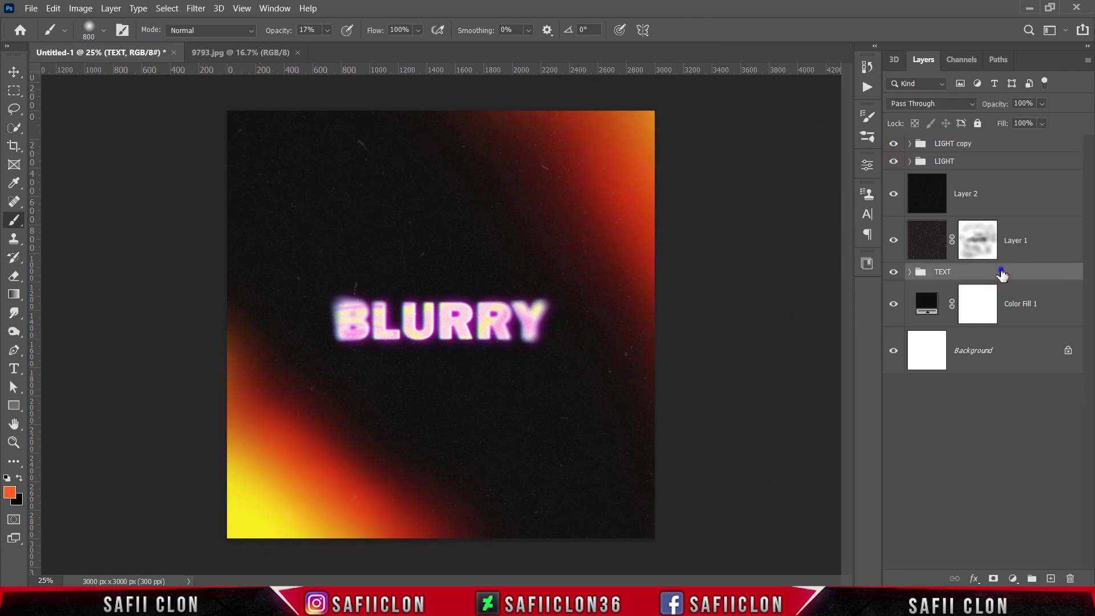
right_click(1002, 275)
left_click(904, 65)
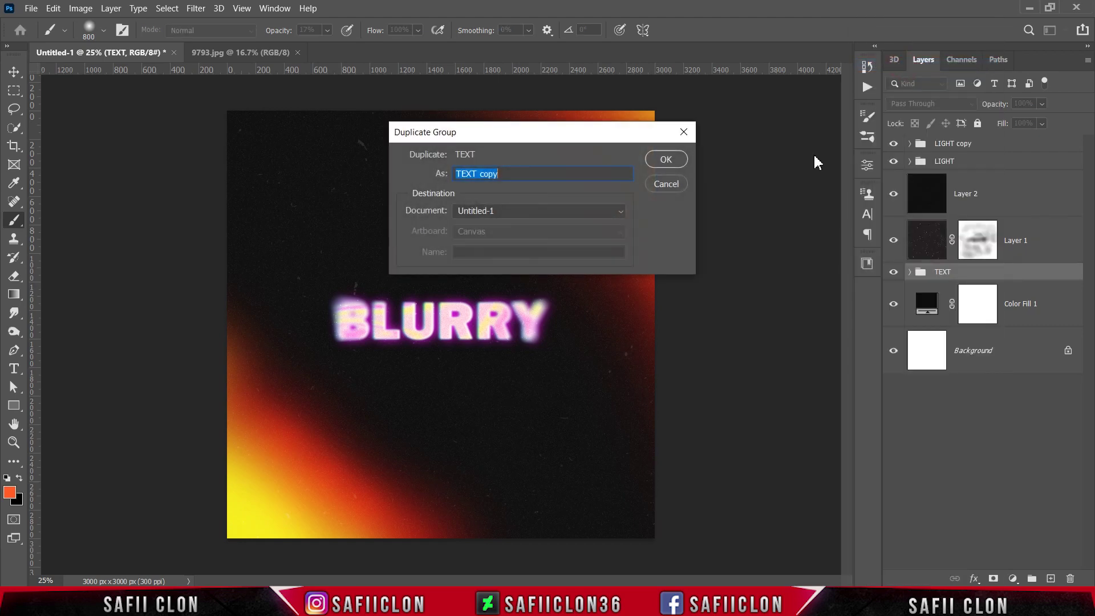
left_click(679, 162)
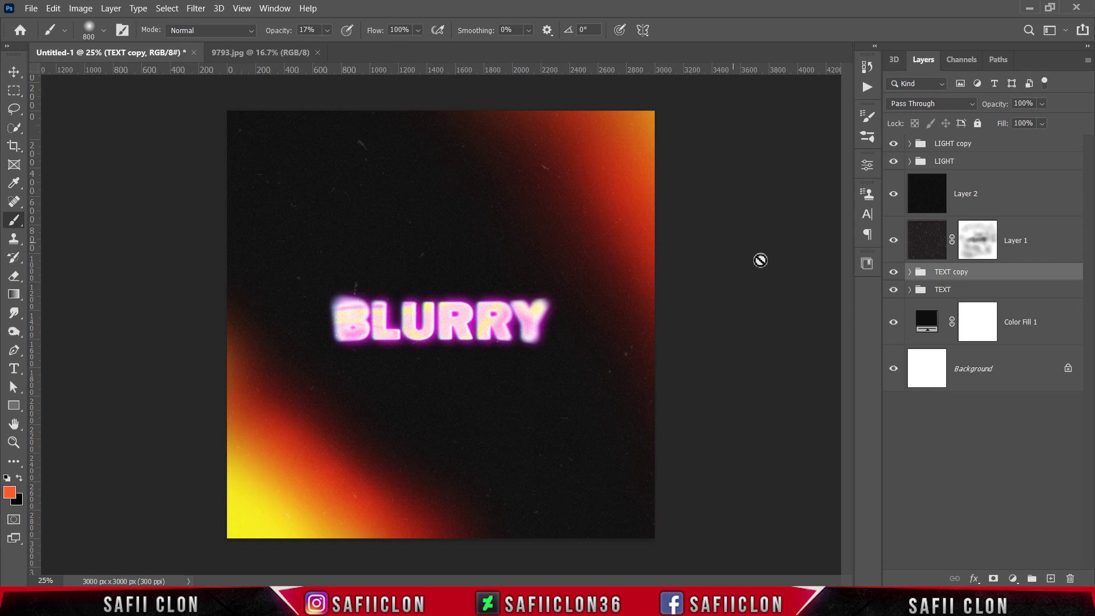
Rename the TEXT copy to WAVE and merge it into a single layer
double_click(949, 272)
type("WAVE")
key("Return")
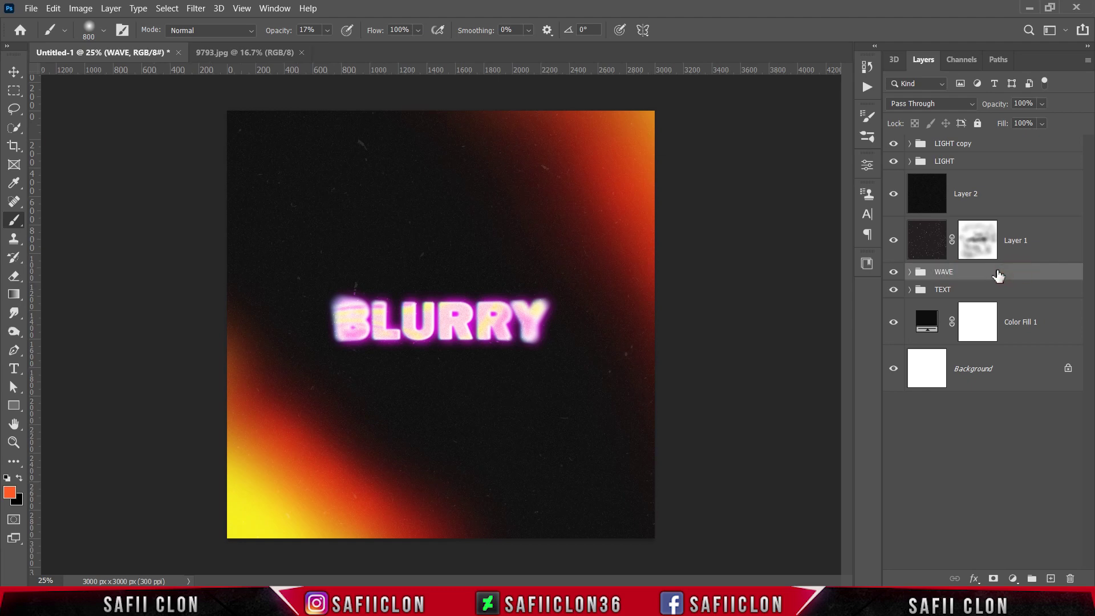
right_click(998, 273)
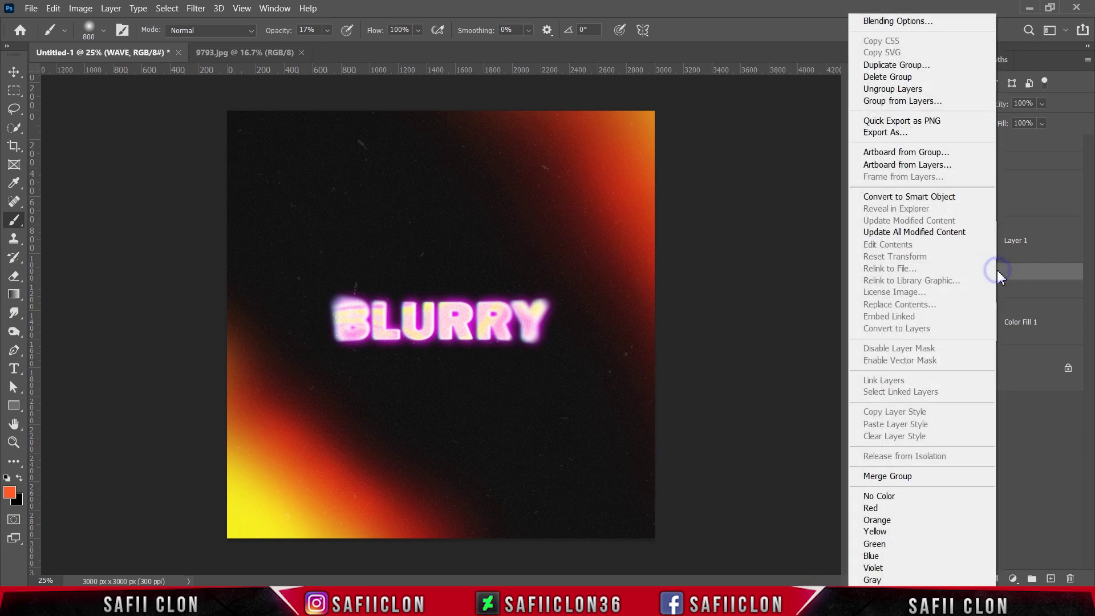
left_click(907, 476)
Rename the original TEXT group to BACKUP and hide it
left_click(969, 320)
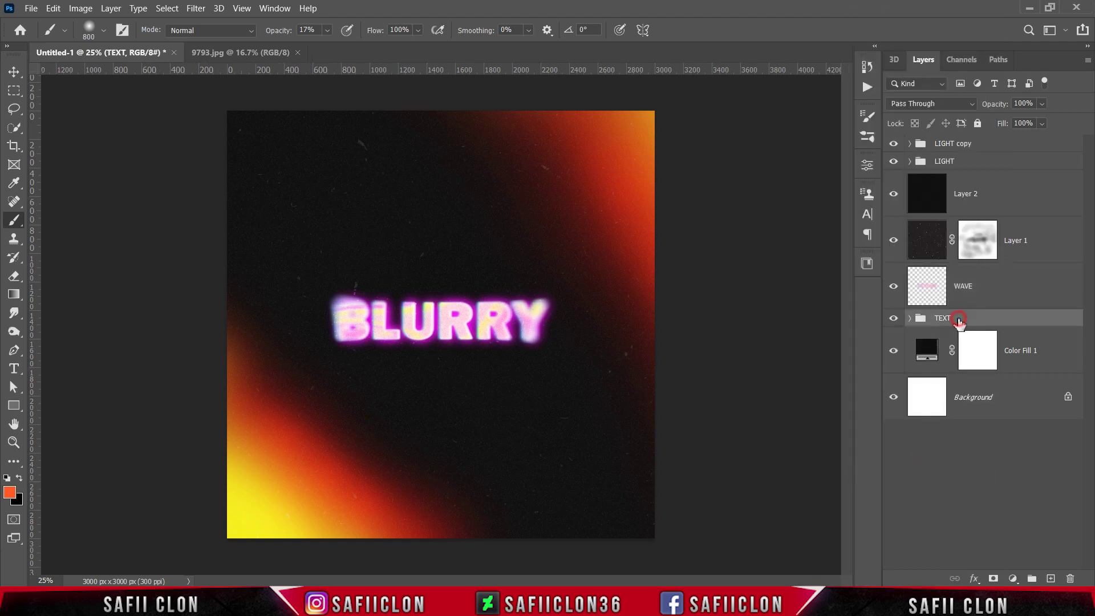
double_click(945, 318)
type("BACKUP")
left_click(982, 303)
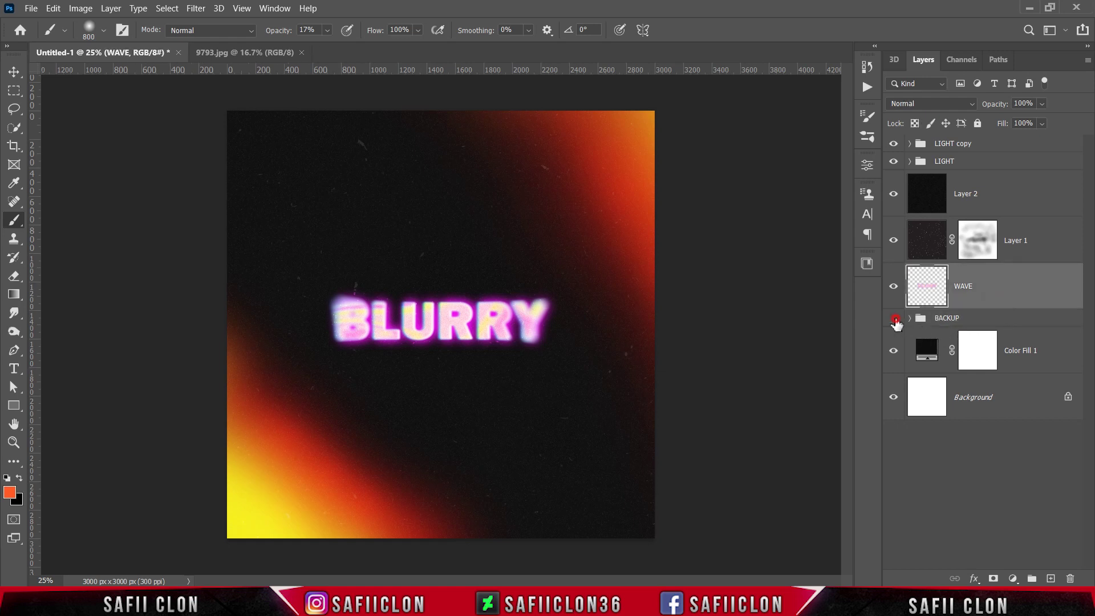
left_click(893, 319)
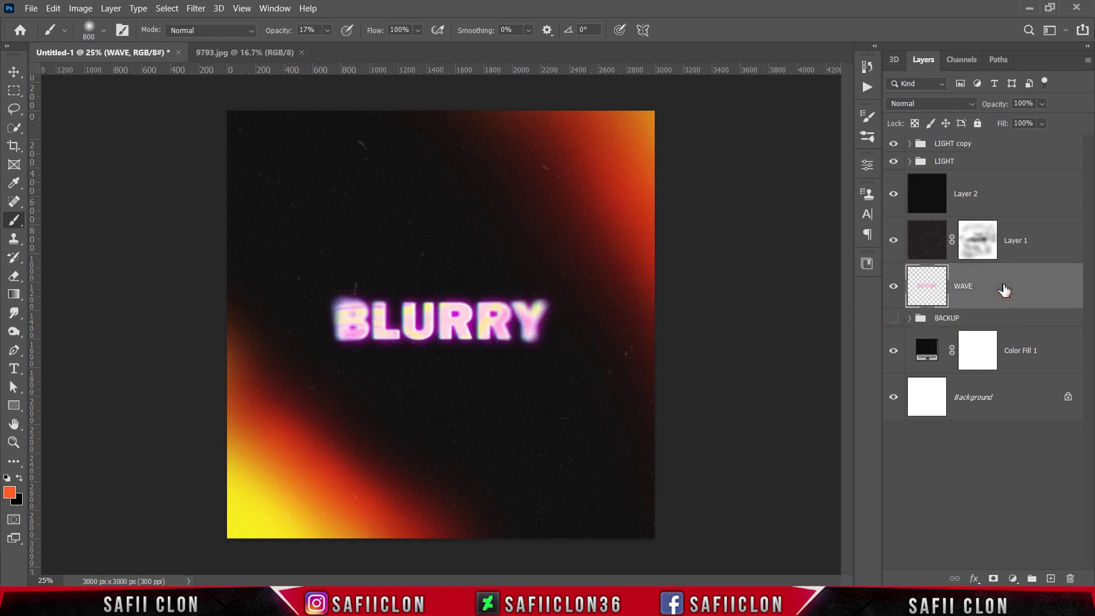
Convert the WAVE layer to a smart object
right_click(1004, 290)
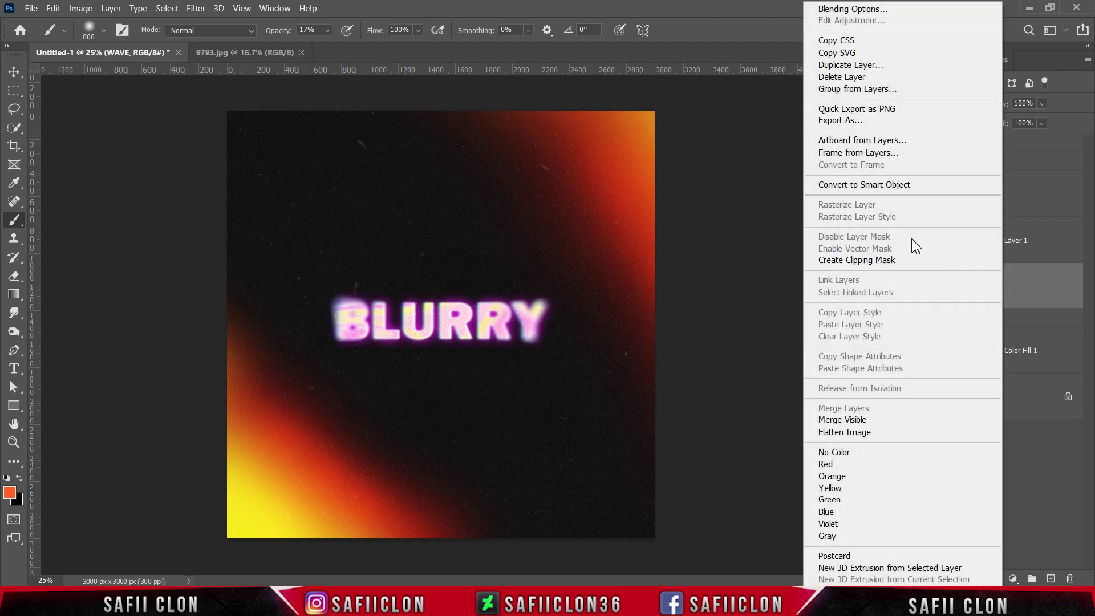
left_click(837, 185)
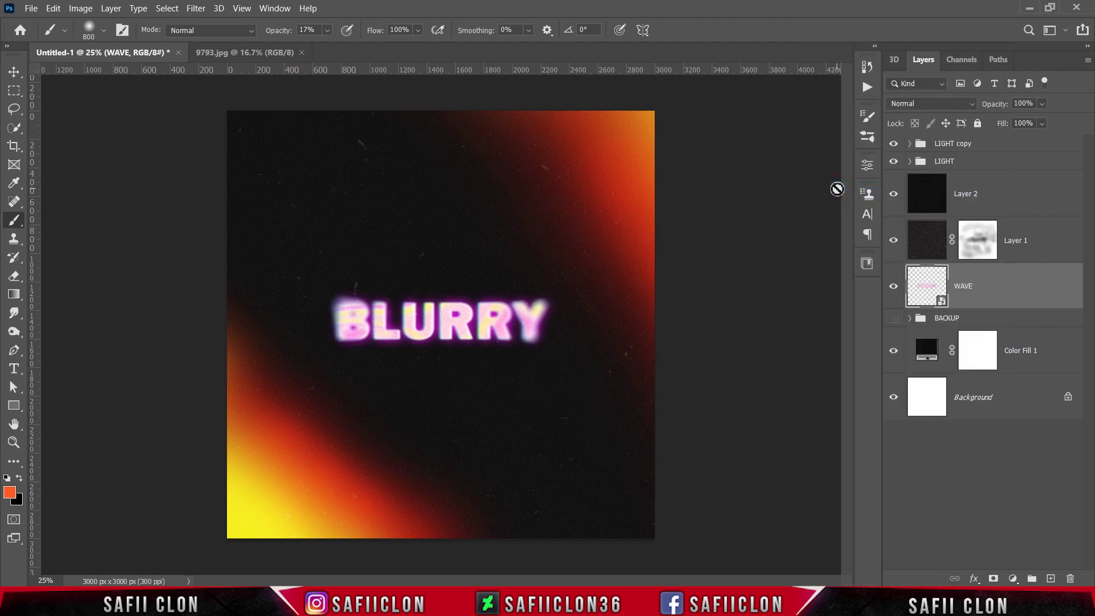
left_click(195, 8)
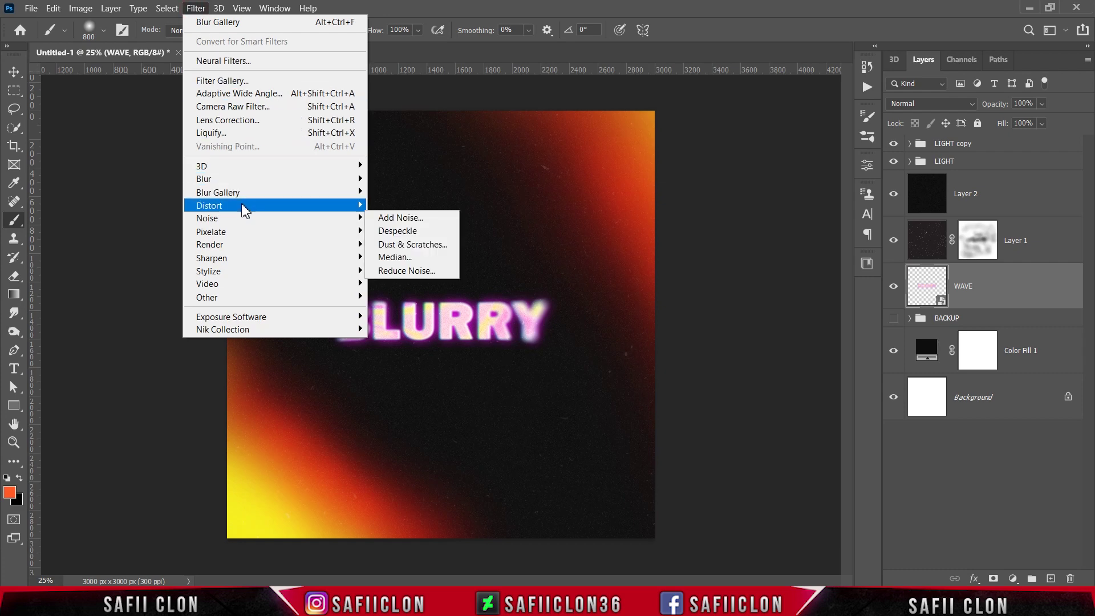
mouse_move(209, 206)
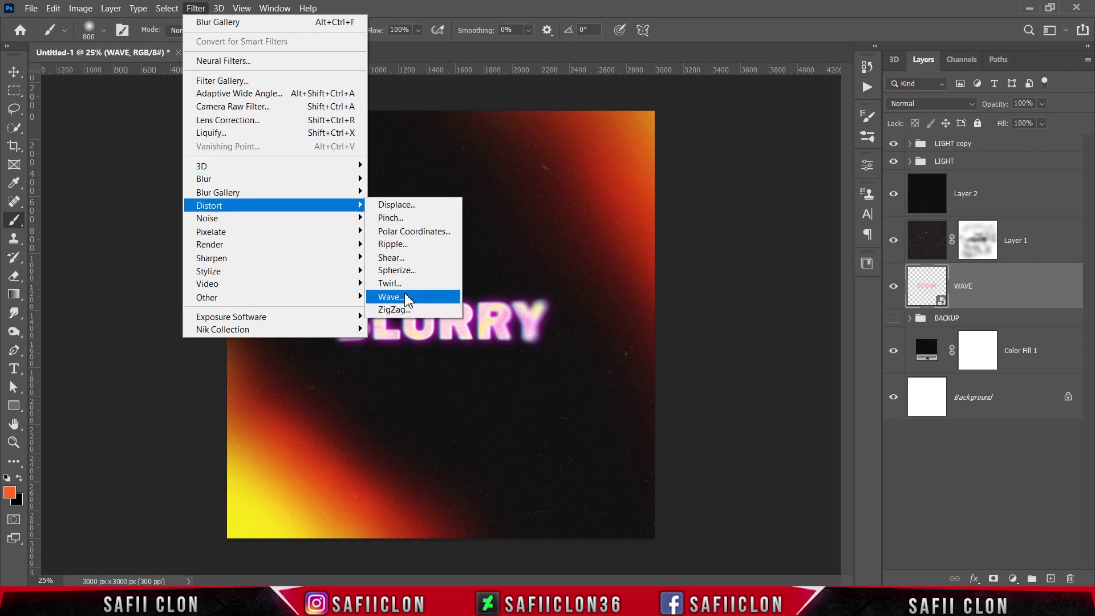
Apply a sine Wave filter to WAVE with wavelength 386–672 and amplitude 28–71
left_click(405, 297)
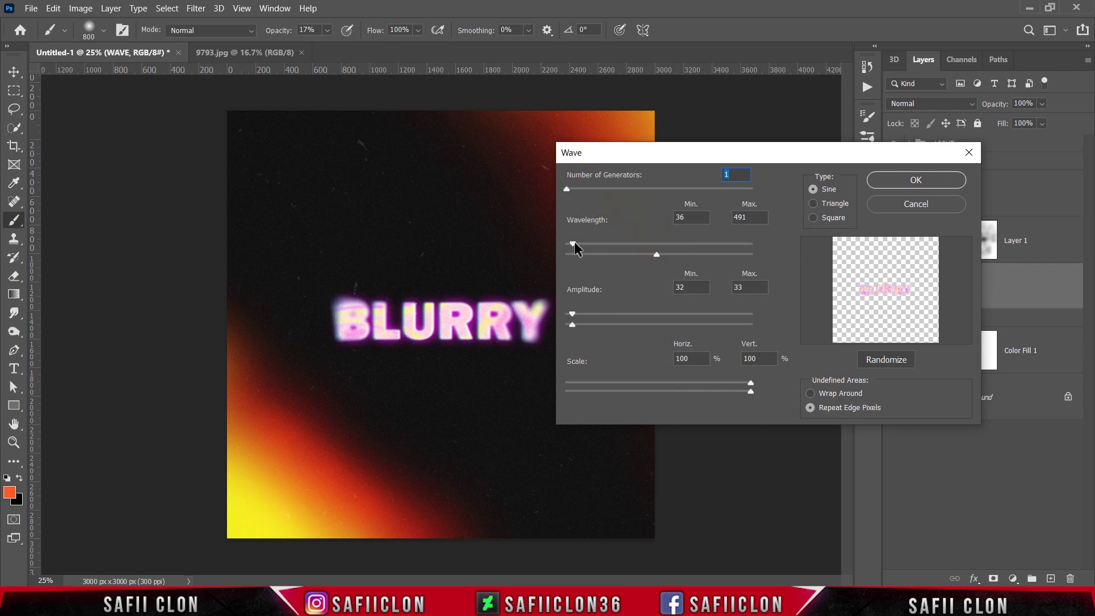
mouse_move(573, 244)
left_mouse_down()
mouse_move(696, 245)
mouse_move(659, 242)
mouse_move(728, 260)
mouse_move(647, 266)
mouse_move(693, 274)
left_mouse_up()
mouse_move(571, 314)
left_mouse_down()
mouse_move(610, 313)
mouse_move(601, 315)
mouse_move(614, 324)
left_mouse_up()
mouse_move(601, 314)
left_mouse_down()
mouse_move(581, 325)
mouse_move(571, 315)
left_mouse_up()
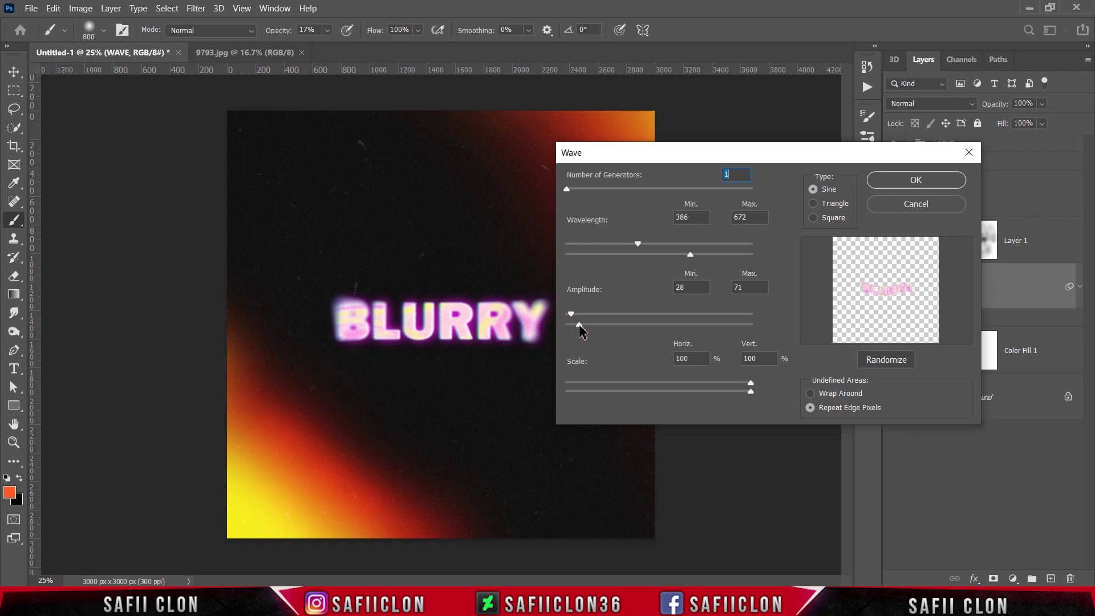
left_click(914, 184)
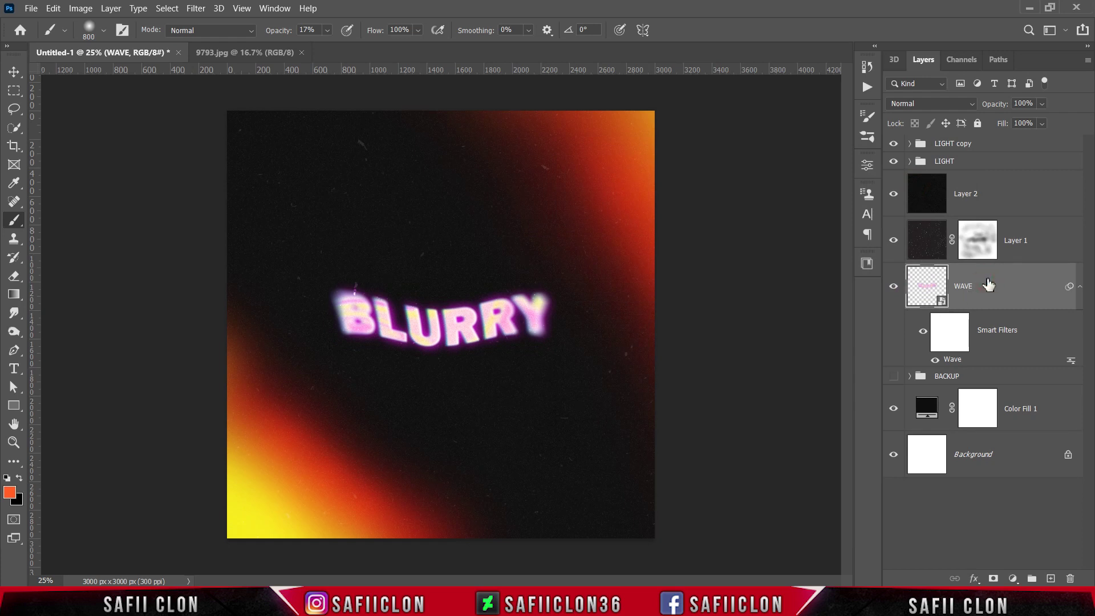
Scale the wavy WAVE text up to about 110%
key("ctrl+t")
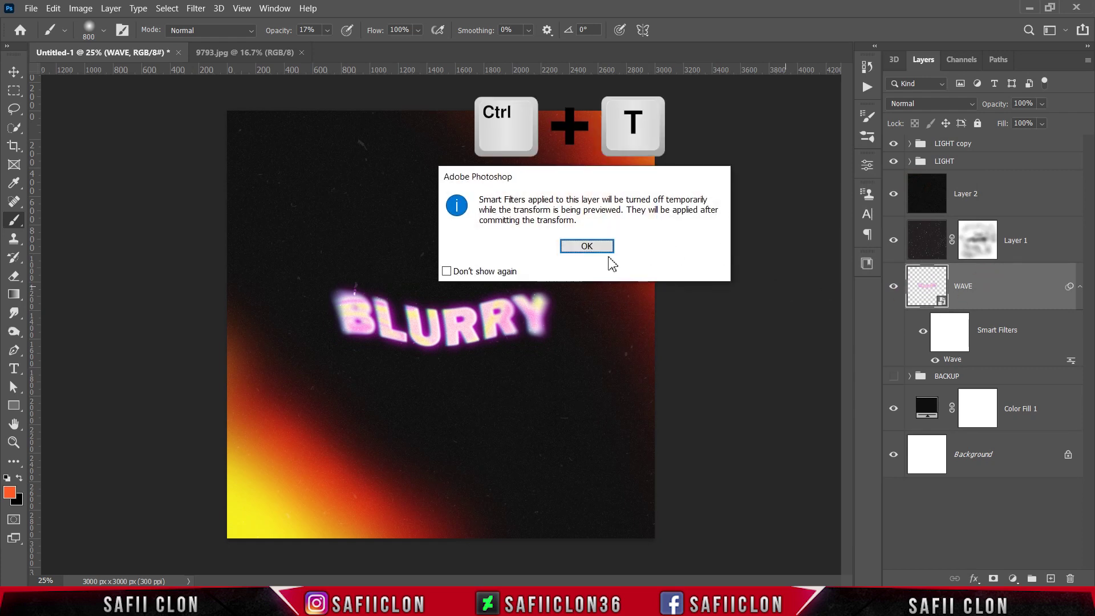
left_click(590, 247)
left_click_drag(560, 283, 574, 281)
left_click(683, 29)
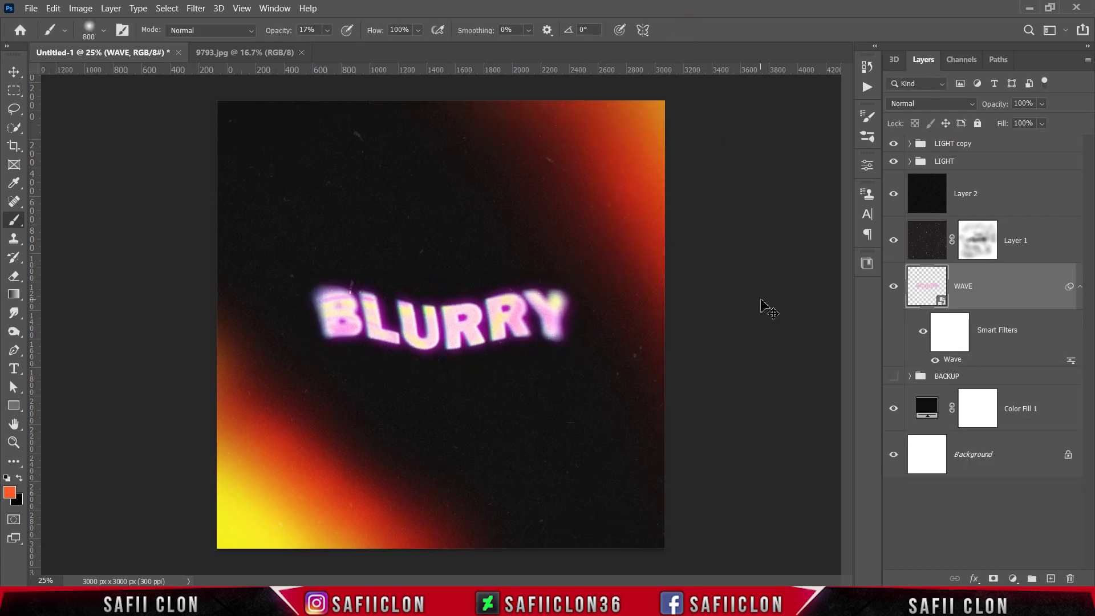
Toggle the WAVE, Layer 1 and both glow layers on and off to compare the result
key("ctrl+plus")
key("ctrl+minus")
key("ctrl+minus")
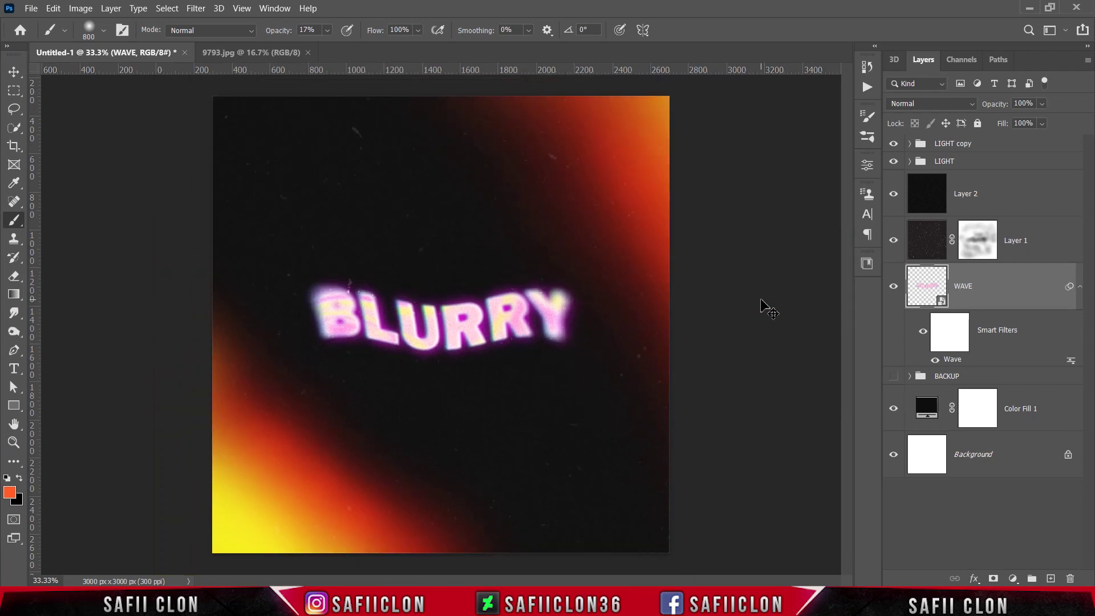
key("ctrl+plus")
key("ctrl+plus")
key("ctrl+minus")
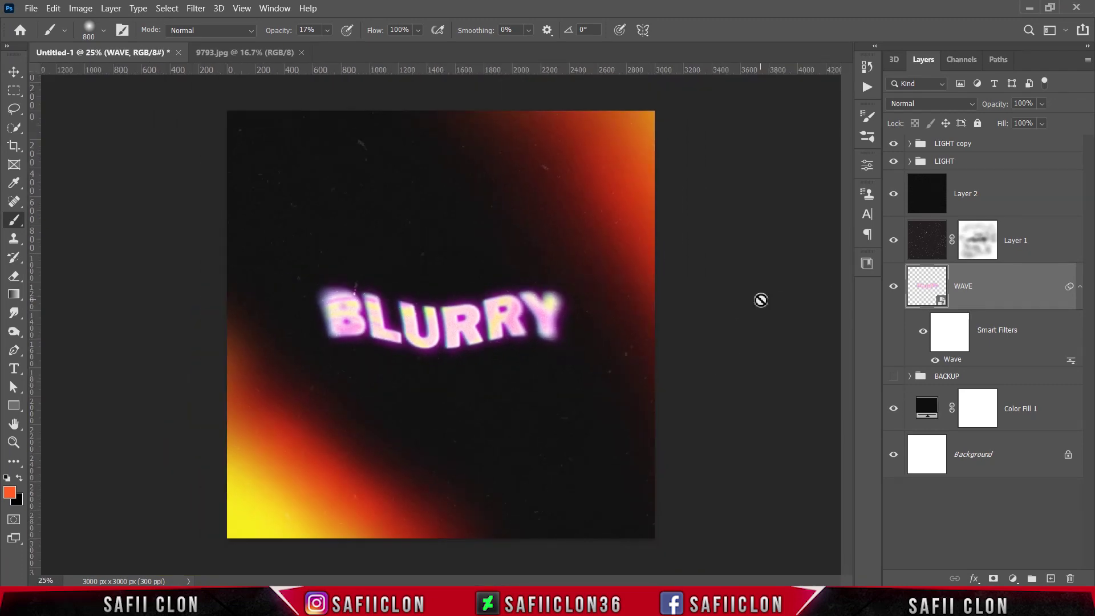
left_click(893, 288)
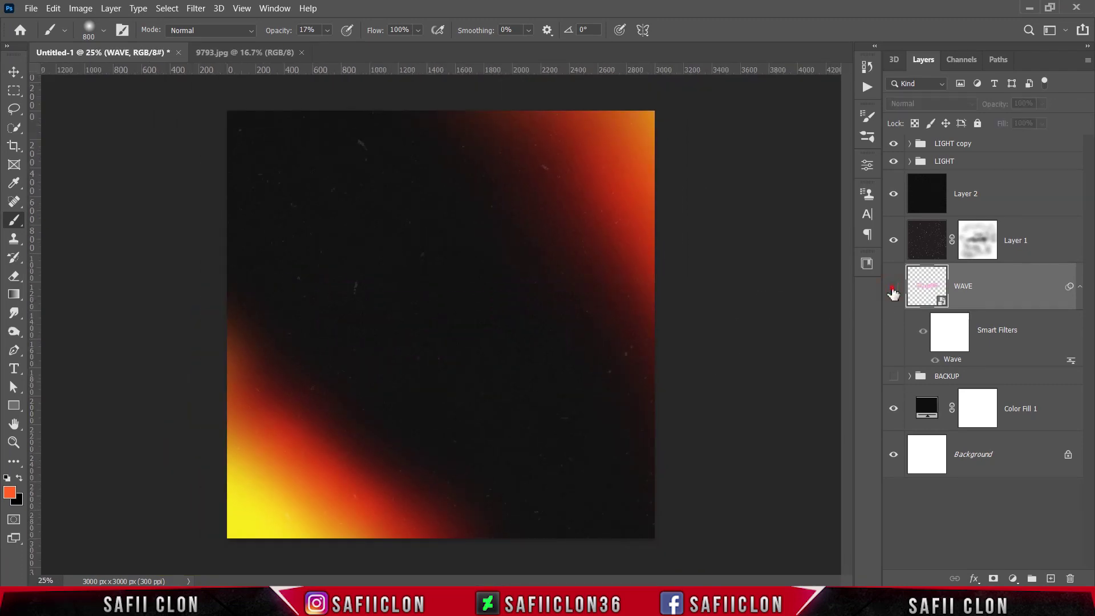
left_click(893, 239)
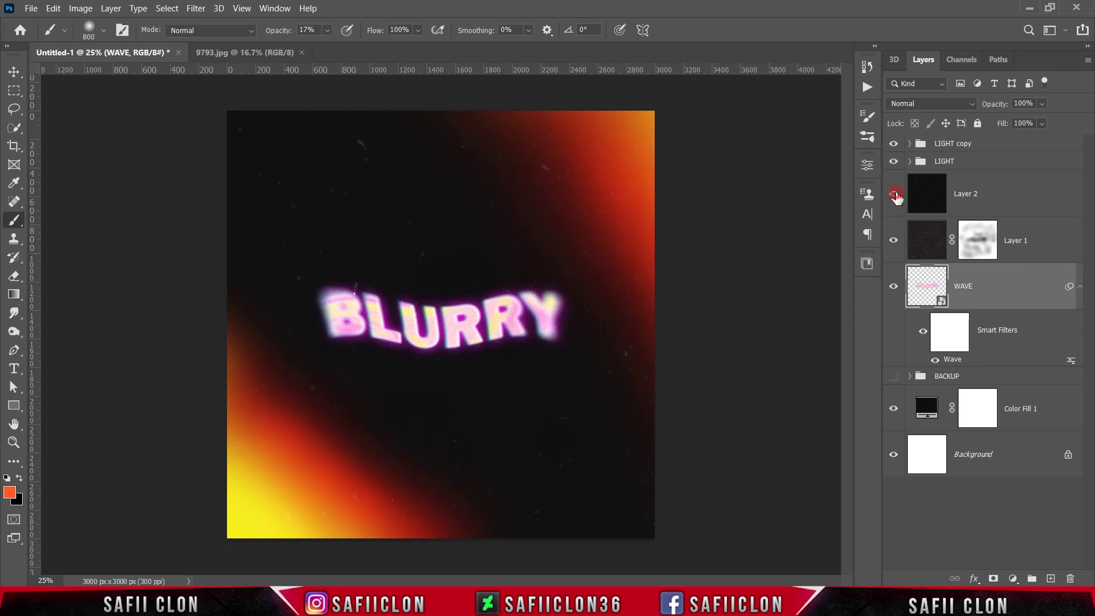
left_click(894, 162)
left_click(893, 161)
left_click(893, 144)
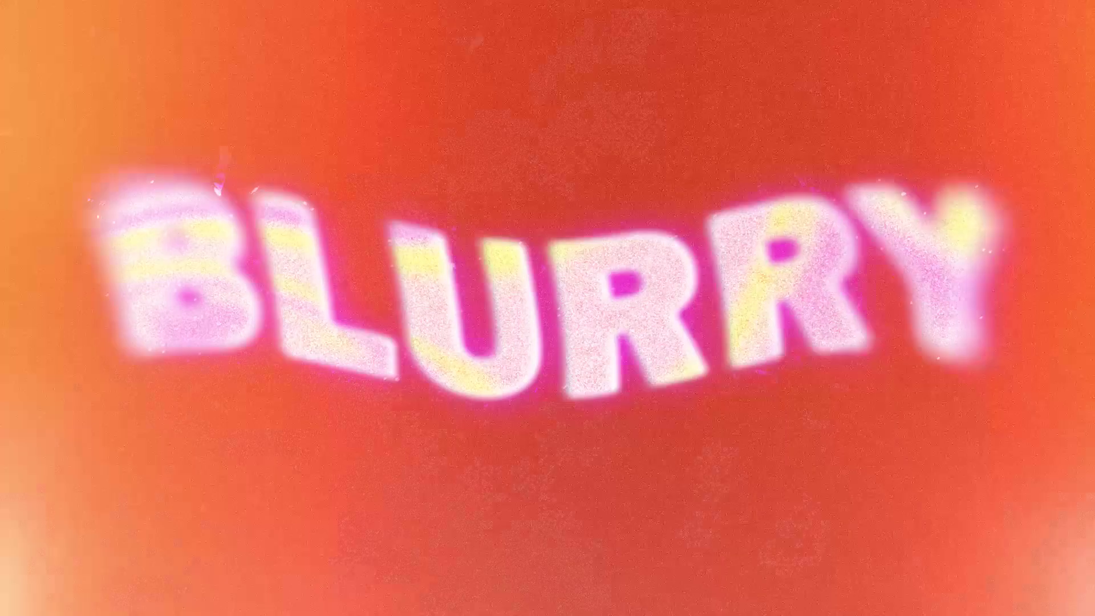